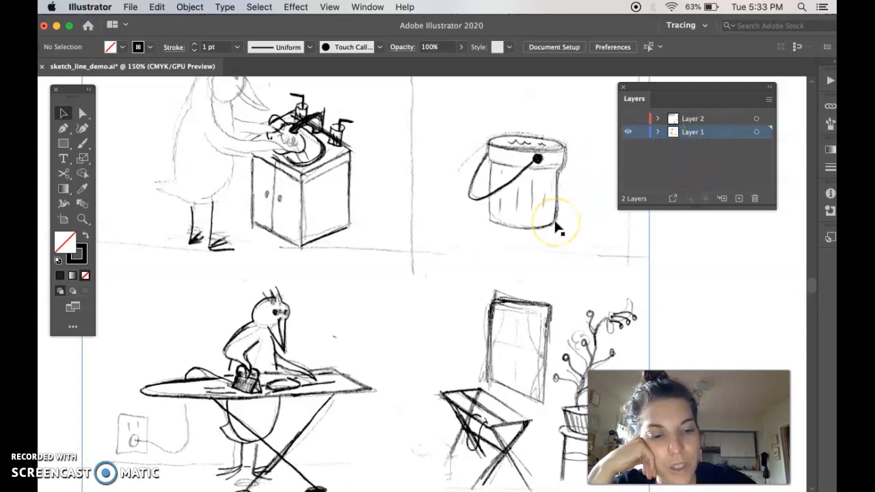
Step: Place the linked image thumbnail.jpg below the existing sketches on the artboard and shift it slightly upward
key("super+minus")
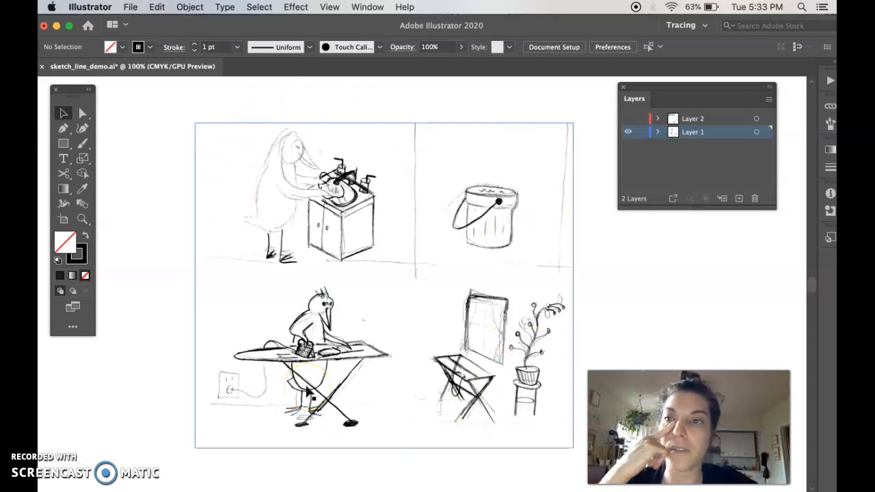
left_click(204, 105)
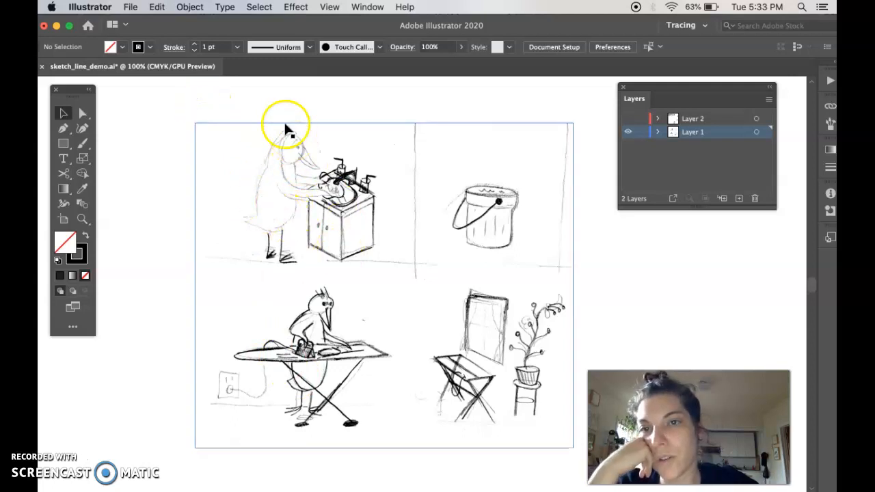
left_click(131, 7)
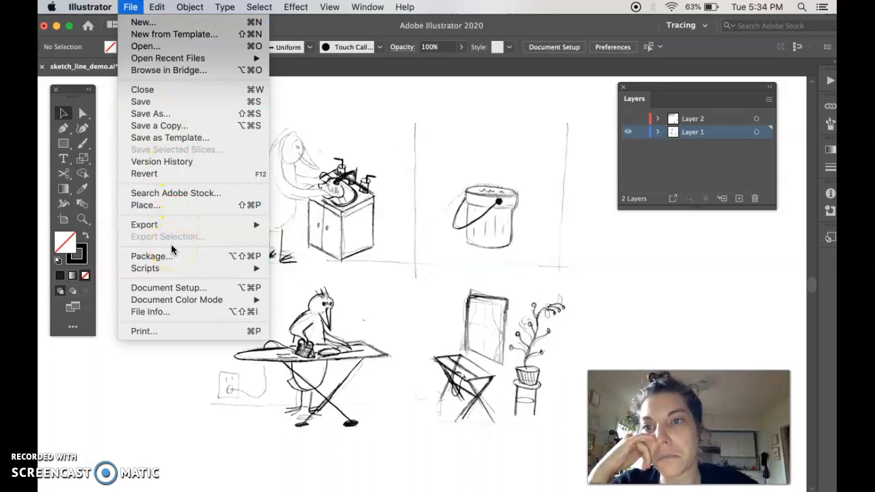
left_click(175, 205)
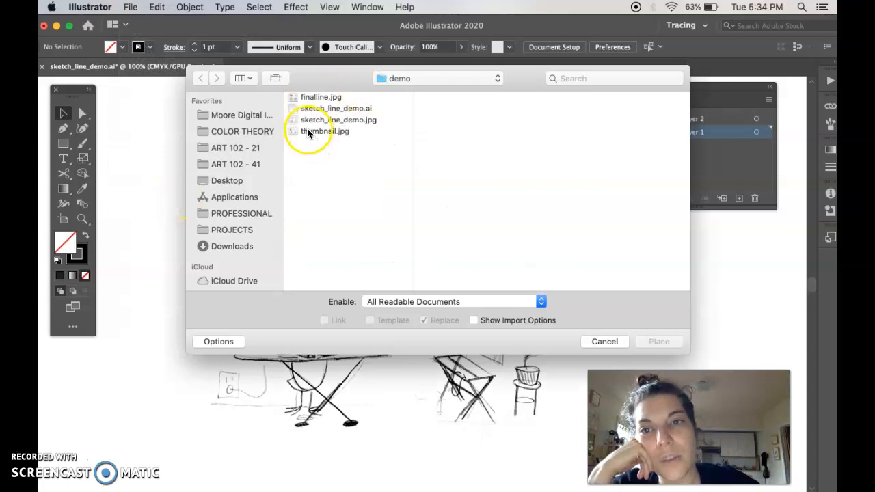
left_click(341, 132)
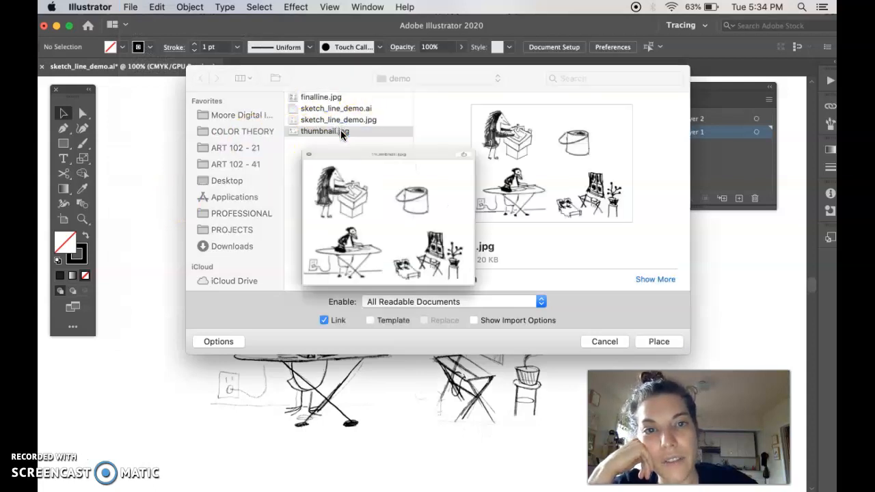
left_click(660, 342)
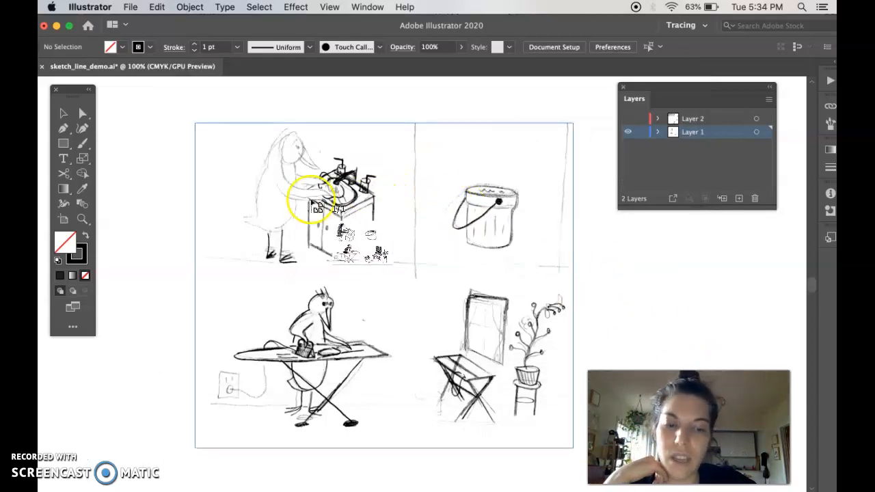
key("super+minus")
key("super+minus")
key("super+minus")
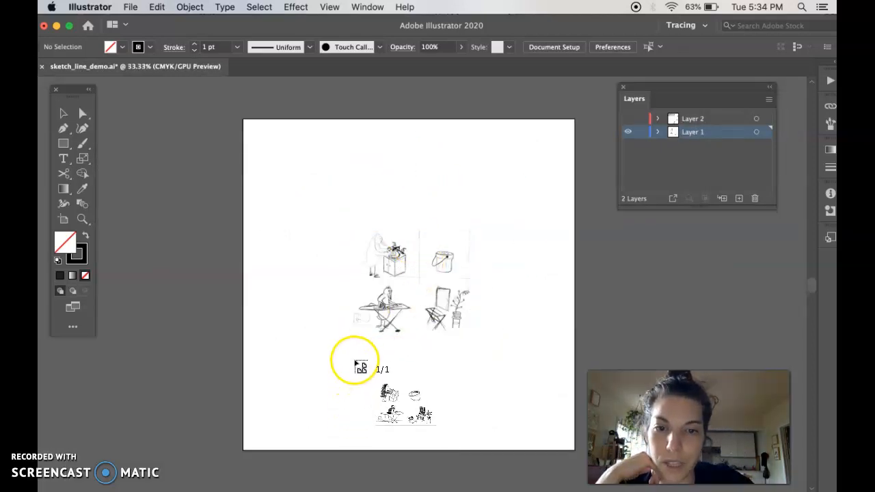
left_click(356, 351)
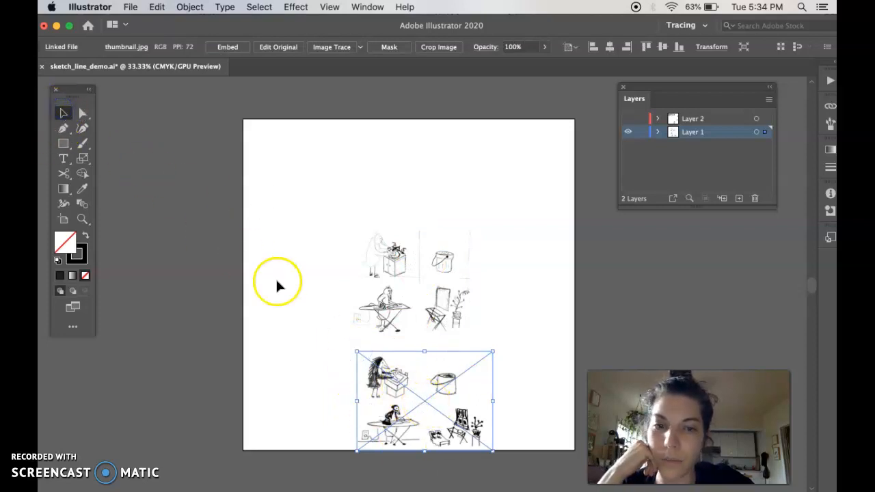
left_click_drag(424, 399, 422, 386)
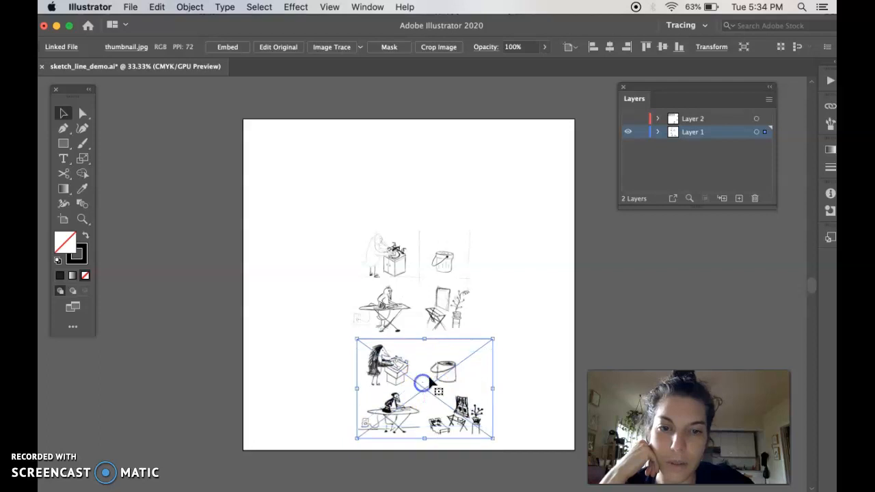
left_click(541, 329)
Step: Examine the placed thumbnail sketches up close
scroll(517, 250, "down", 2)
key("super+equal")
key("super+equal")
key("super+equal")
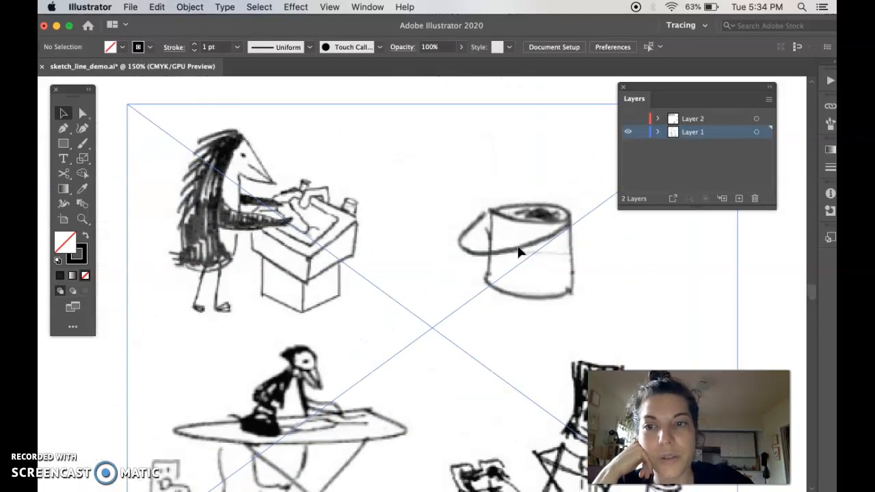
scroll(518, 253, "down", 2)
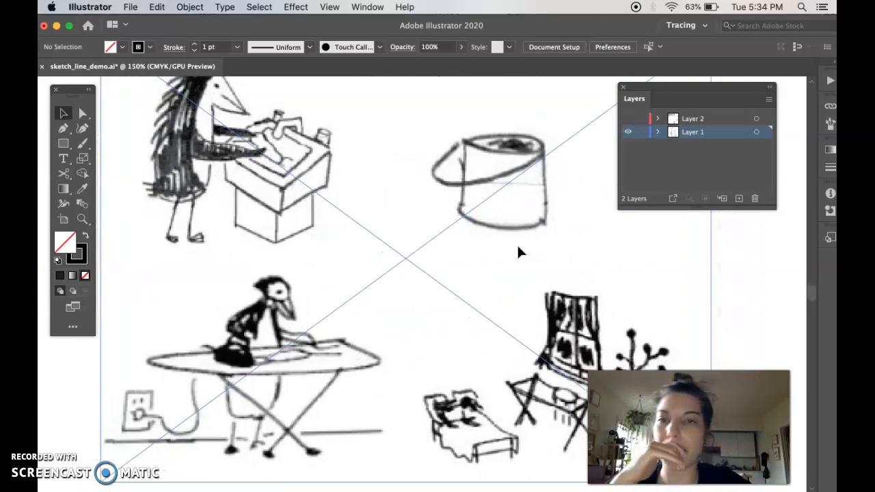
scroll(518, 253, "up", 1)
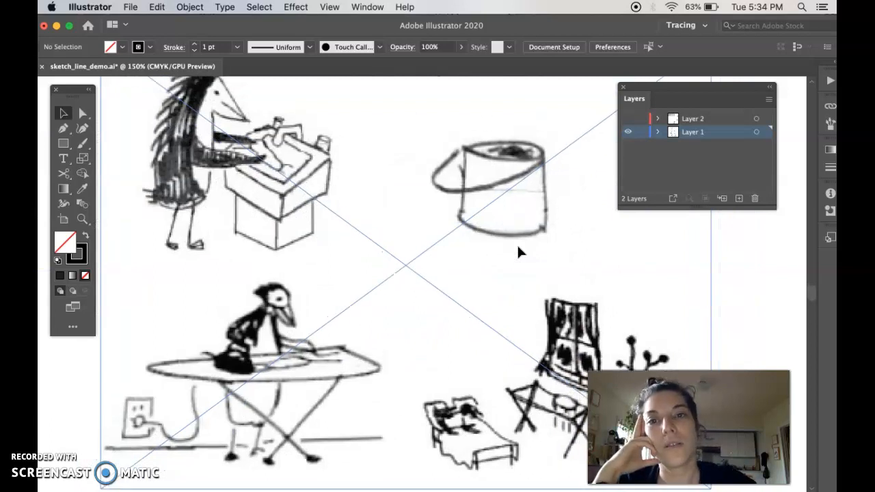
scroll(518, 253, "up", 2)
Step: Hide and redisplay the Layers panel, and reposition it over the bucket sketch
left_click(689, 120)
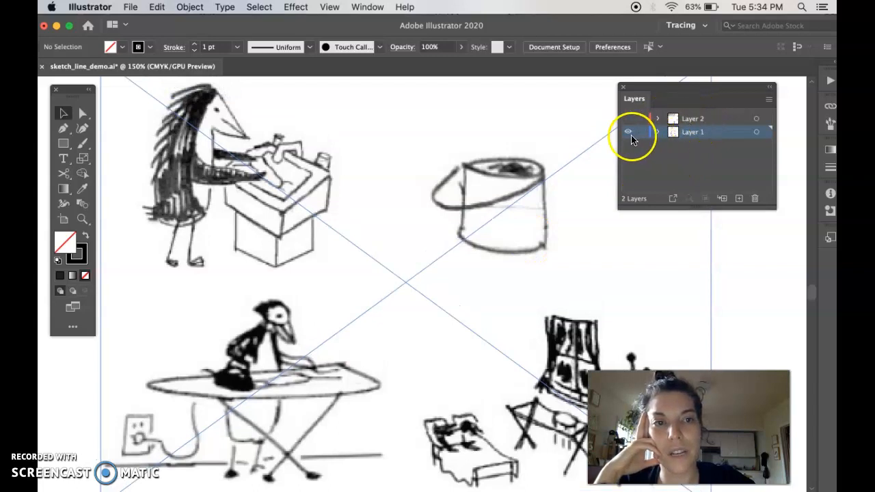
left_click(362, 13)
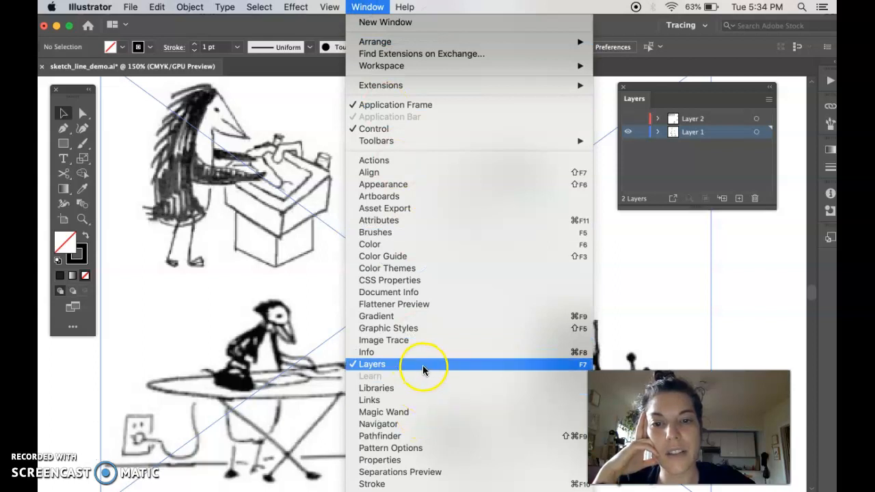
left_click(422, 369)
left_click(362, 7)
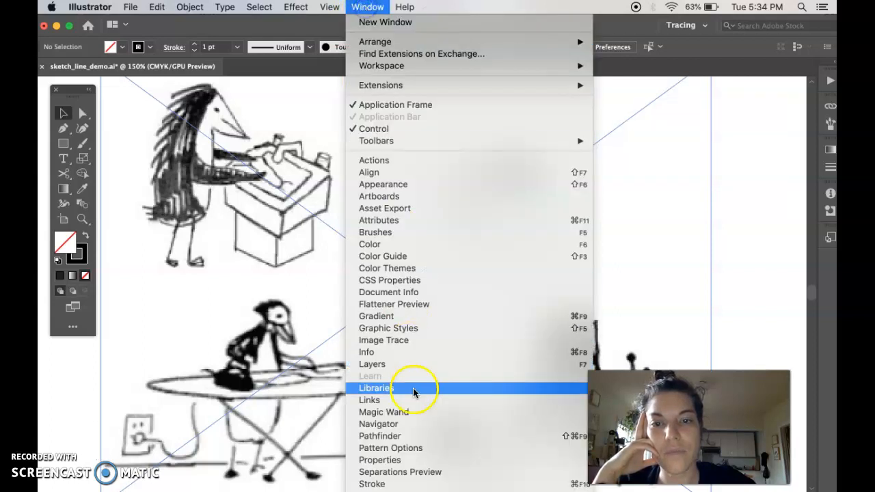
left_click(414, 366)
left_click_drag(637, 97, 514, 114)
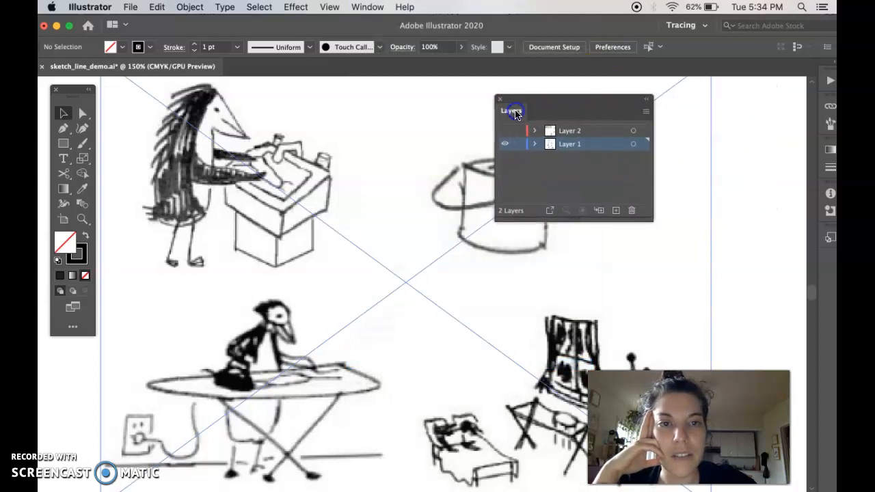
Step: Rename Layer 1, which holds the sketches, as template and lock it
double_click(570, 144)
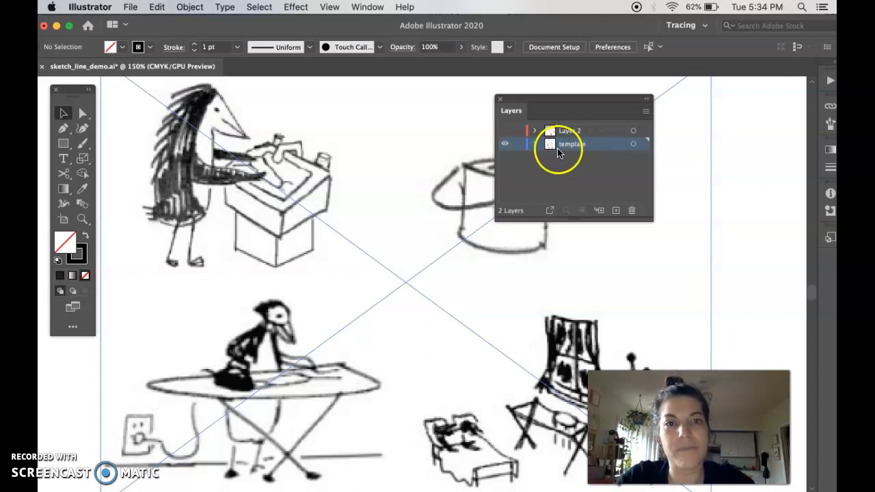
left_click(518, 143)
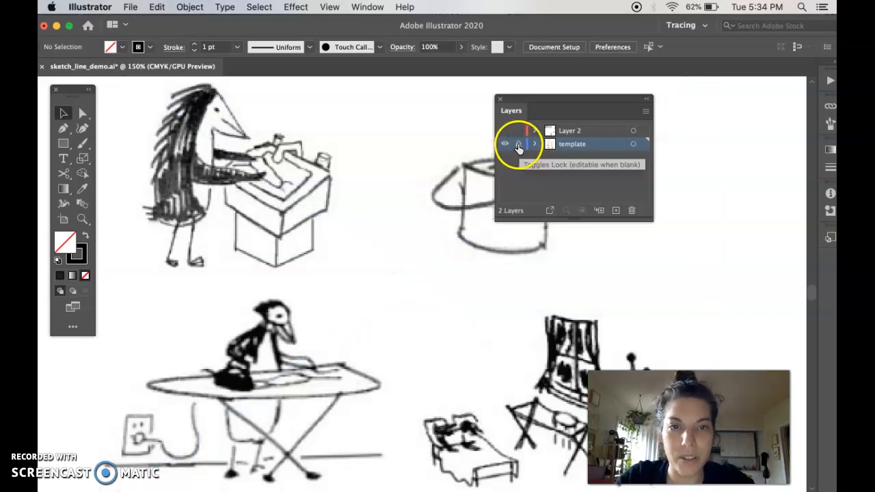
Step: Add a new layer named final art above the template layer, keeping the template layer locked
left_click(616, 211)
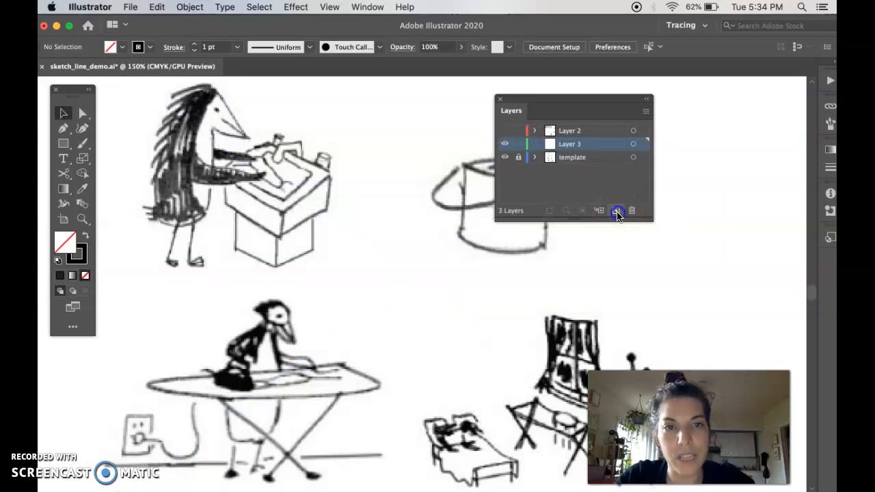
left_click(554, 146)
key("super+minus")
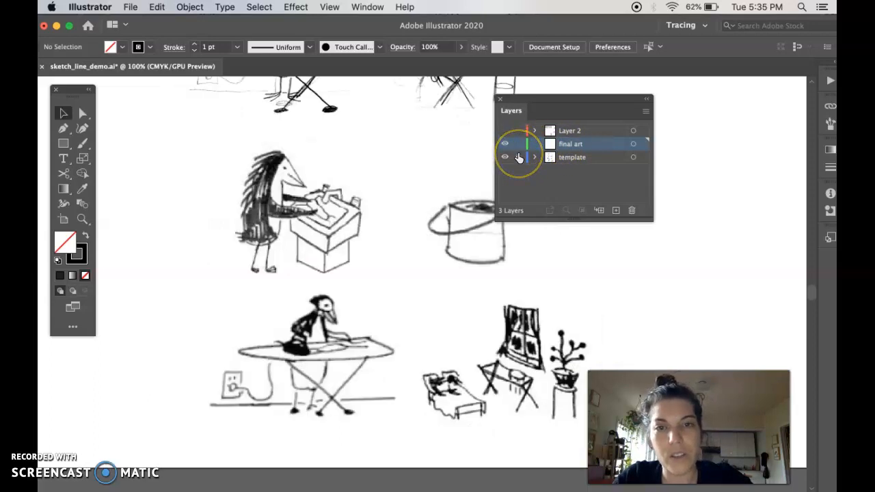
key("super+minus")
left_click(518, 157)
scroll(349, 193, "up", 5)
scroll(348, 193, "right", 2)
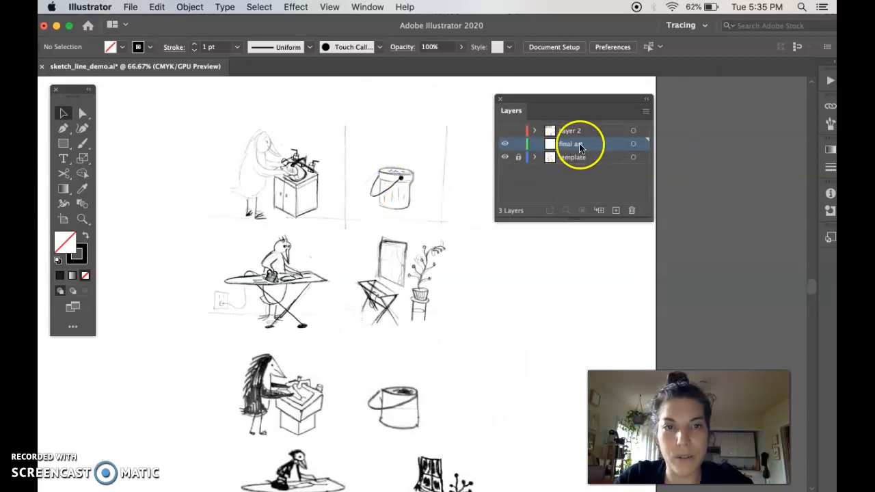
Step: Rename Layer 2 as final art and delete the empty layer of the same name beneath it
left_click(568, 134)
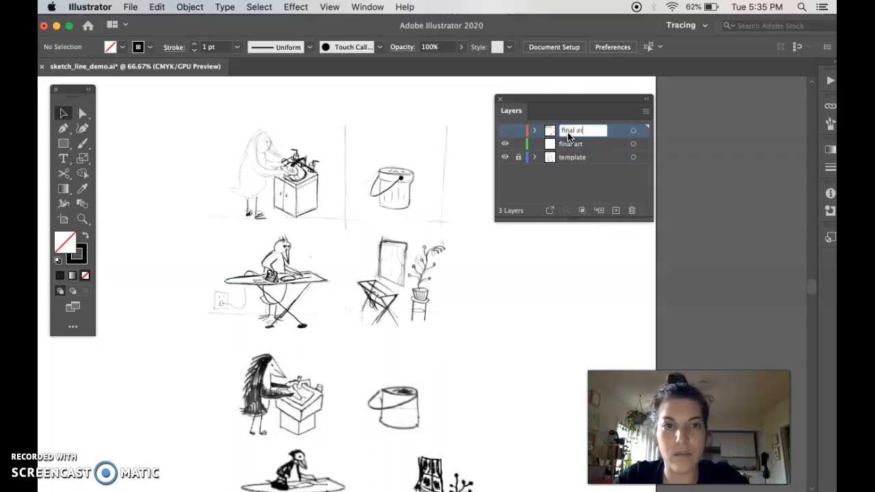
left_click(582, 143)
left_click(631, 210)
Step: Show the final art layer and examine its penguin and bucket line drawings against the sketches
left_click(506, 132)
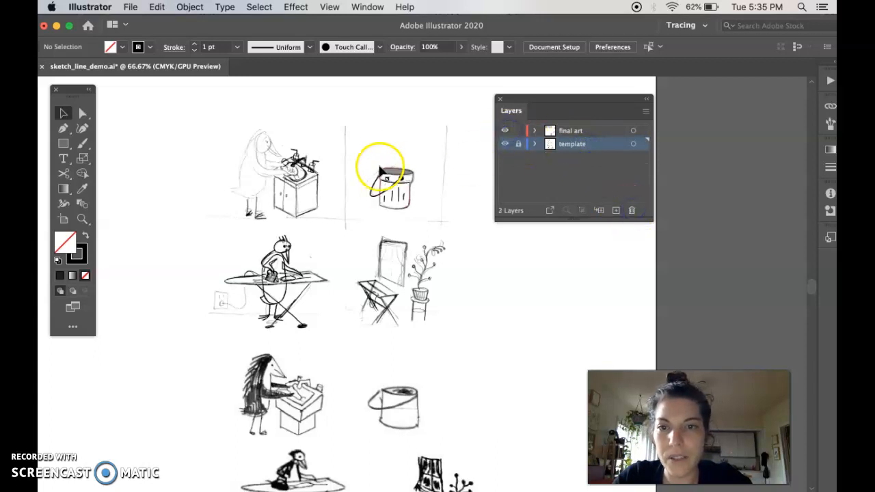
scroll(382, 165, "down", 2)
scroll(381, 165, "left", 4)
scroll(382, 165, "up", 2)
scroll(382, 165, "up", 5)
scroll(381, 165, "right", 1)
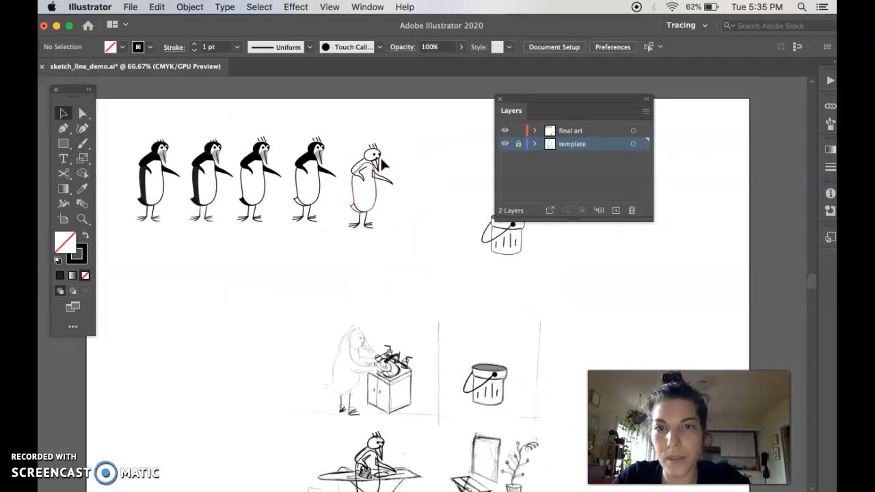
key("super+equal")
key("super+equal")
key("super+equal")
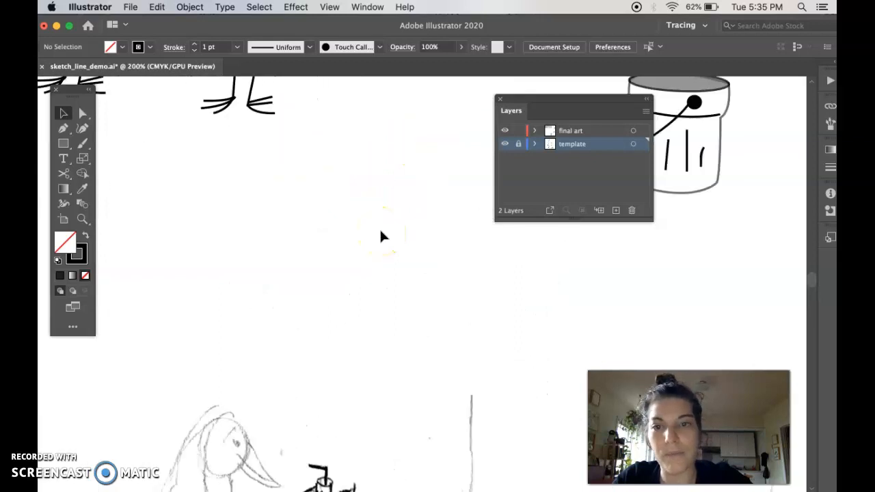
scroll(383, 235, "up", 4)
scroll(383, 236, "up", 3)
scroll(384, 236, "right", 5)
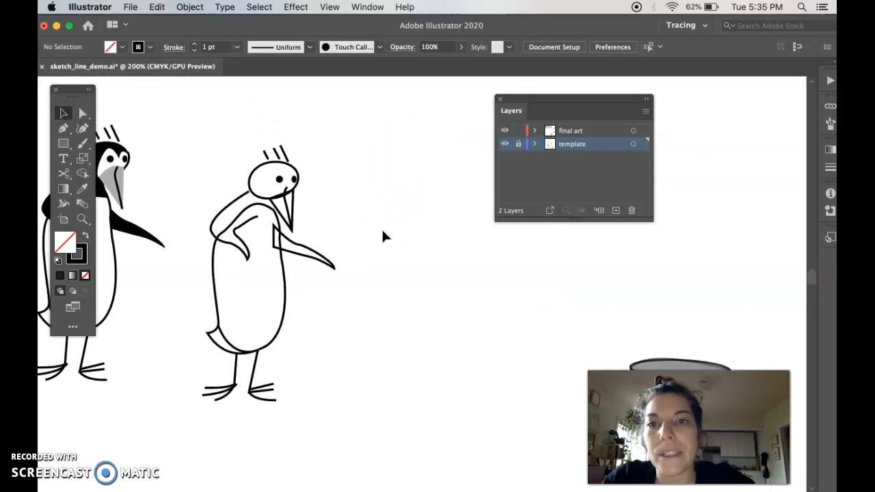
scroll(383, 236, "down", 3)
scroll(383, 236, "right", 3)
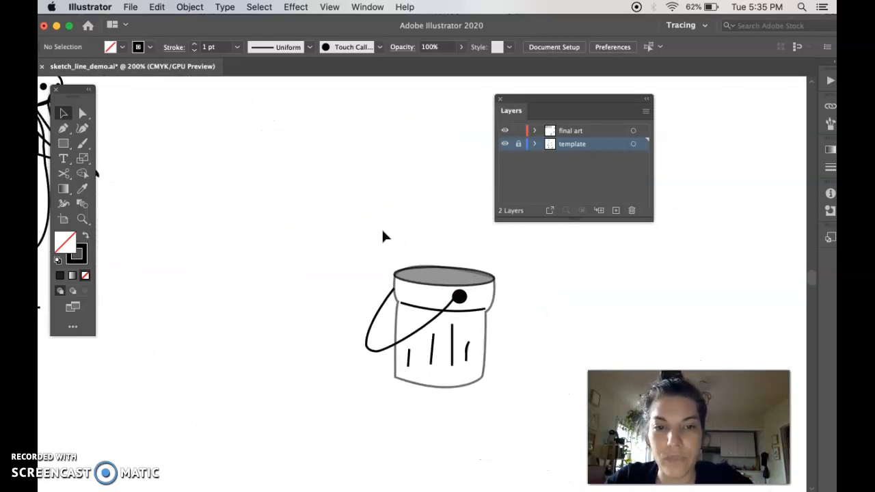
scroll(337, 247, "down", 2)
scroll(337, 247, "right", 2)
scroll(337, 247, "down", 2)
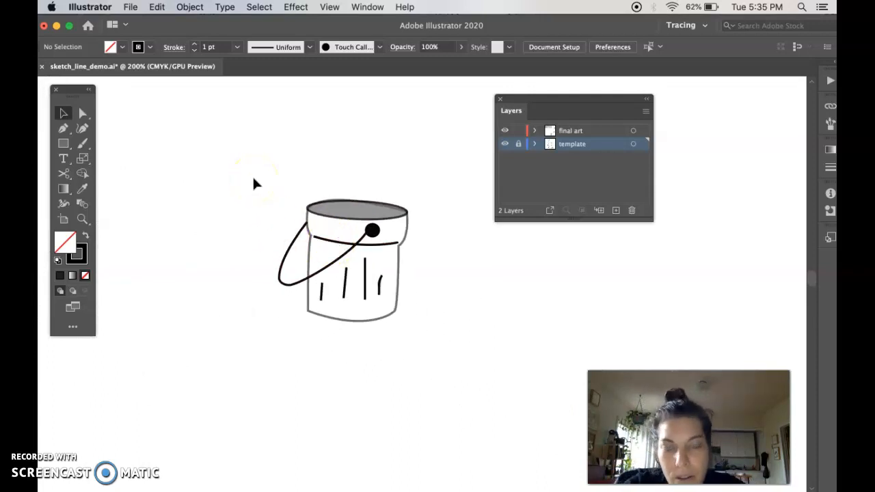
key("super+1")
scroll(253, 183, "down", 5)
scroll(252, 183, "right", 1)
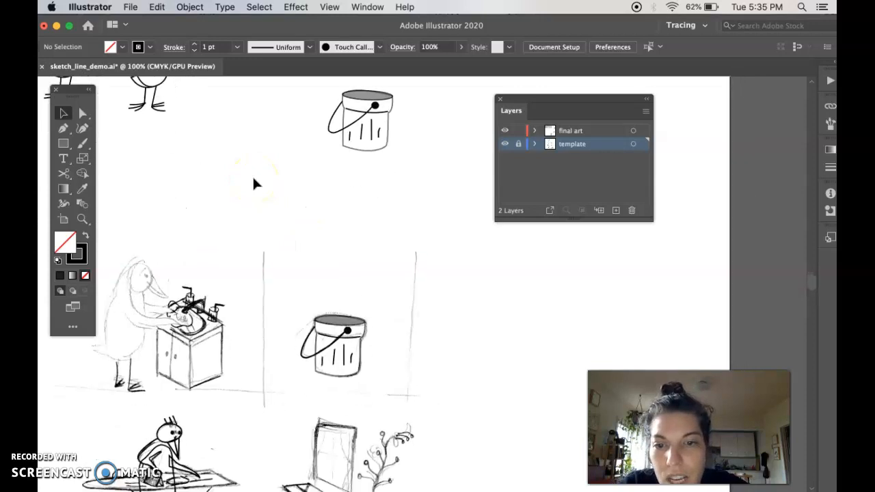
Step: Hide the final art layer and move the Layers panel well clear of the sketches
left_click(505, 136)
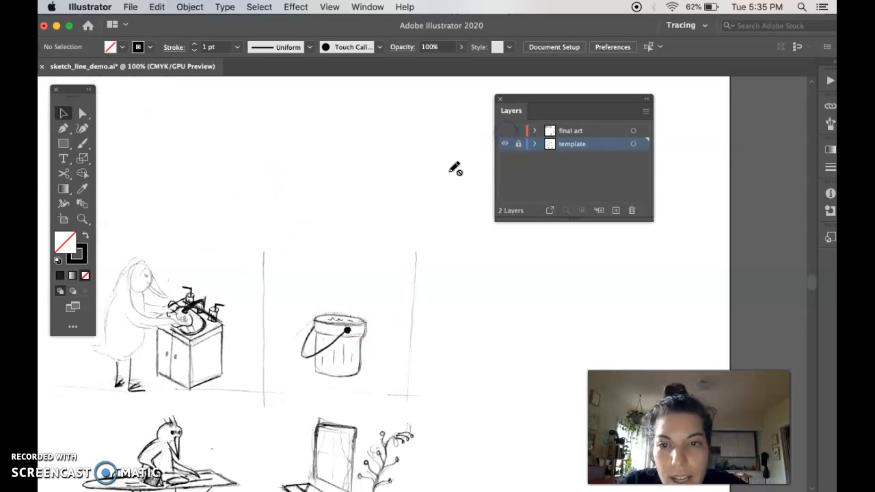
scroll(352, 222, "down", 4)
scroll(352, 222, "left", 1)
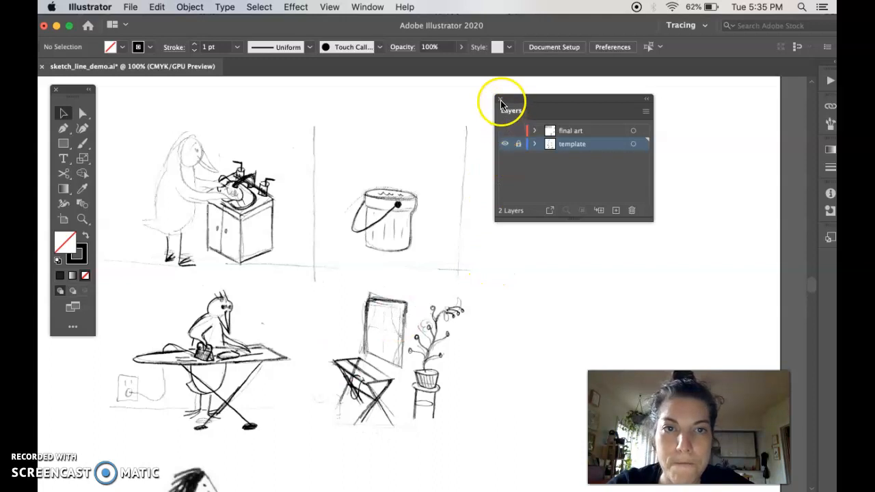
left_click_drag(501, 100, 656, 111)
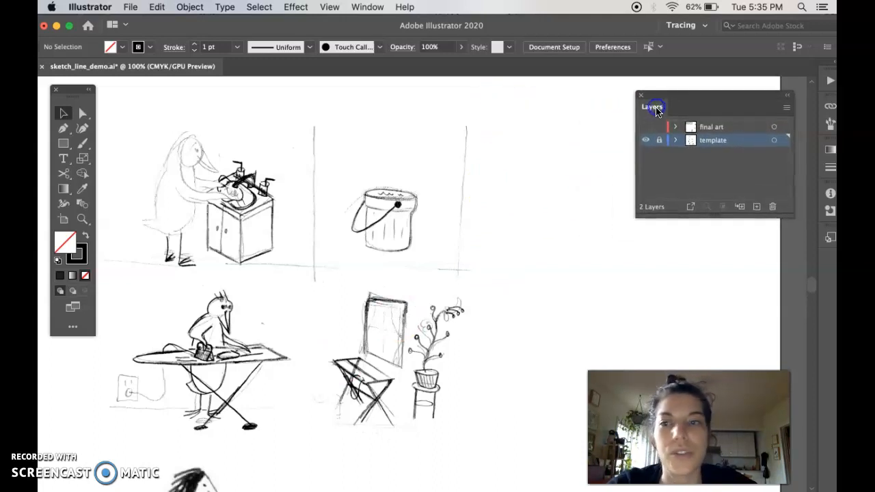
Step: Activate the Star tool and make the final art layer active and visible for drawing over the sketches
left_click(63, 143)
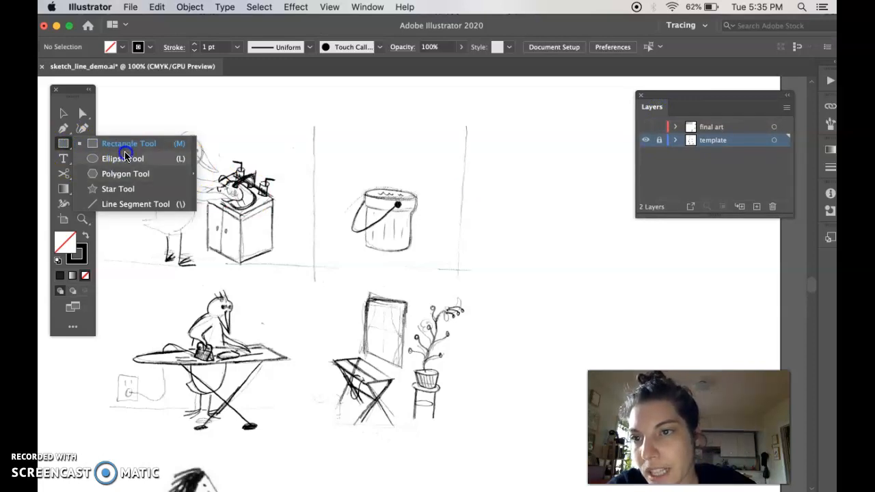
left_click(123, 192)
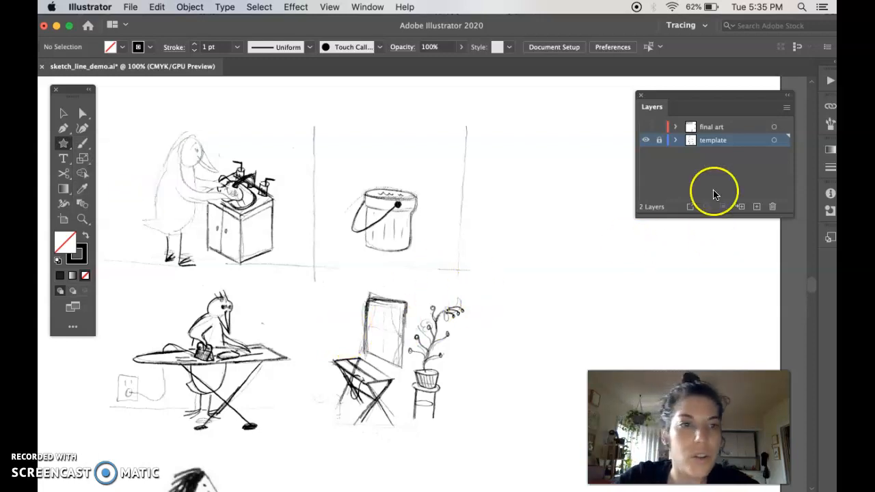
left_click(717, 127)
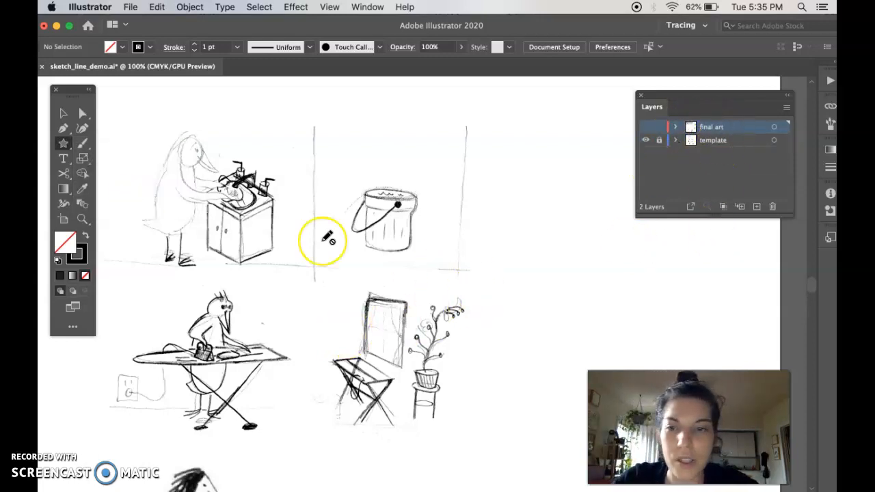
scroll(325, 236, "down", 3)
scroll(325, 236, "left", 3)
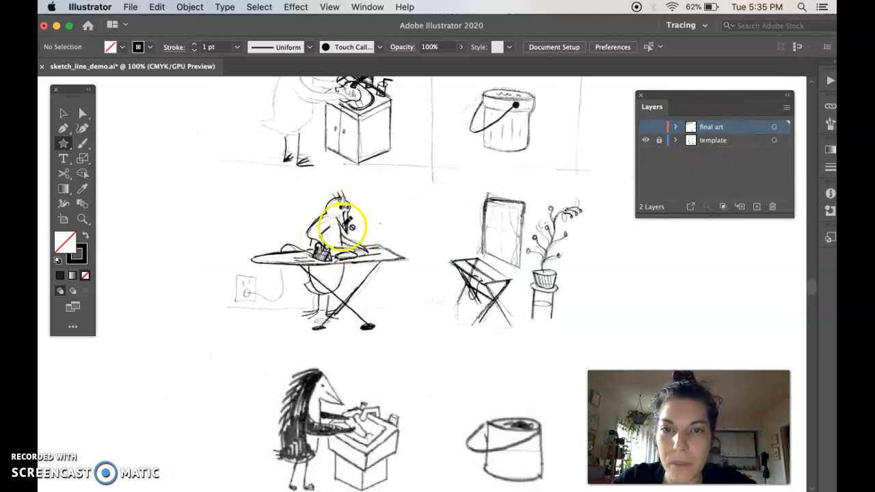
key("super+equal")
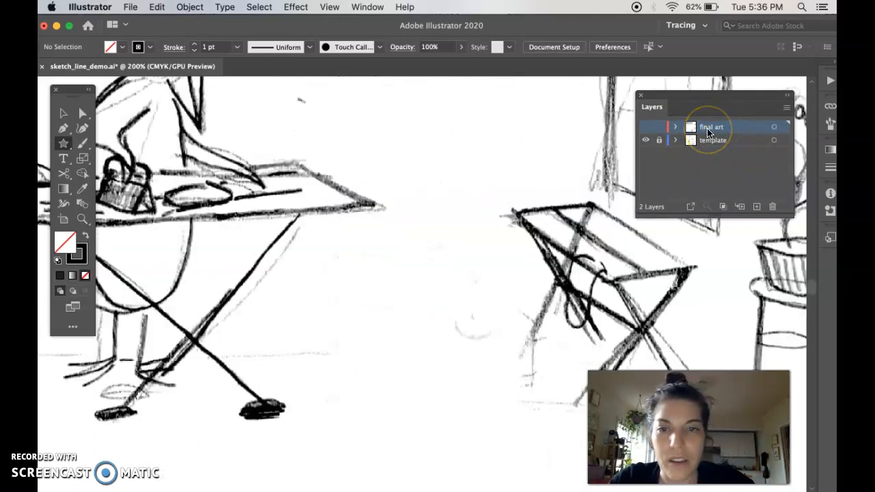
scroll(322, 238, "up", 4)
scroll(322, 238, "left", 2)
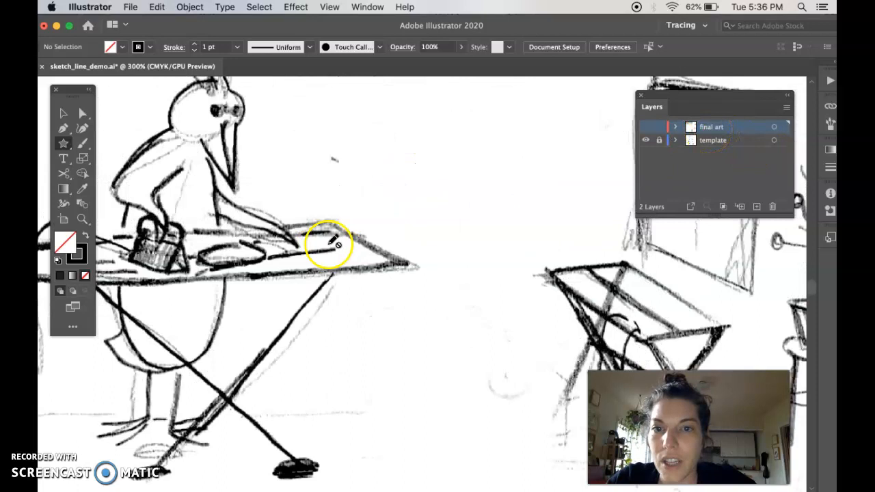
left_click(64, 144)
left_click(396, 162)
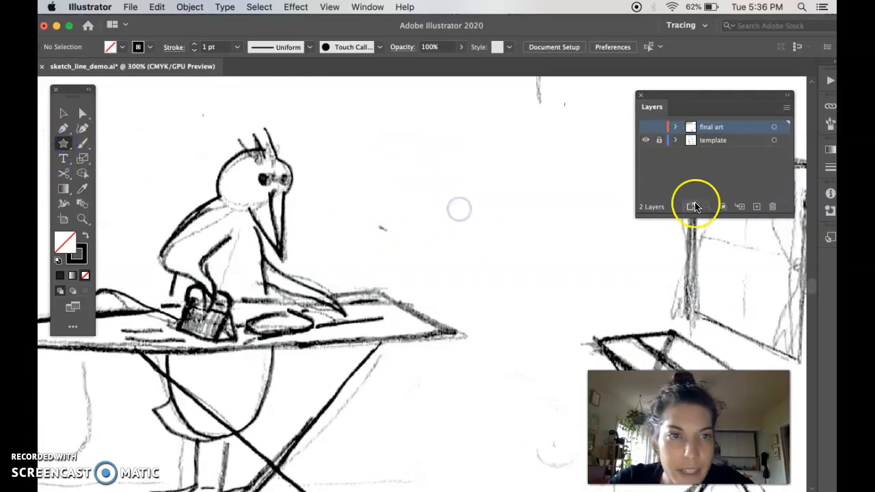
left_click(645, 126)
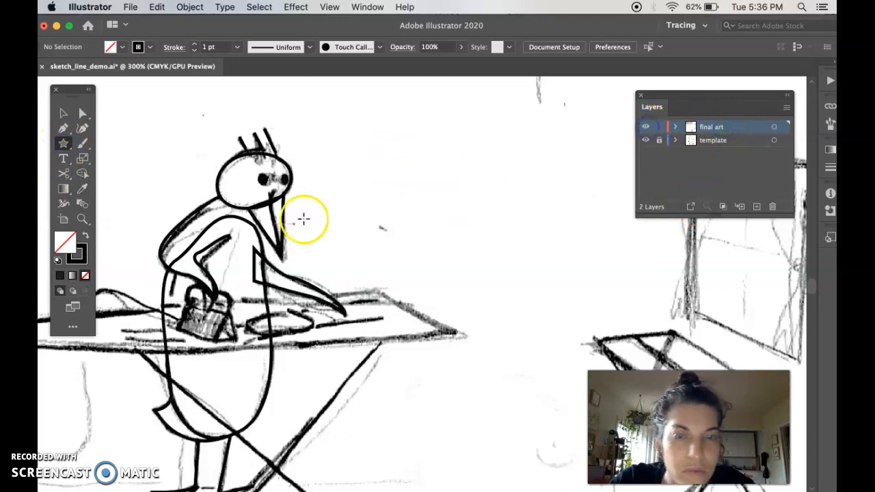
Step: Draw a three-sided star shape as a triangle over the spiny animal's head, with one corner at the snout tip
scroll(331, 149, "down", 1)
scroll(331, 148, "down", 15)
left_click_drag(185, 205, 276, 281)
key("Down")
key("Down")
scroll(235, 251, "up", 3)
scroll(235, 250, "left", 4)
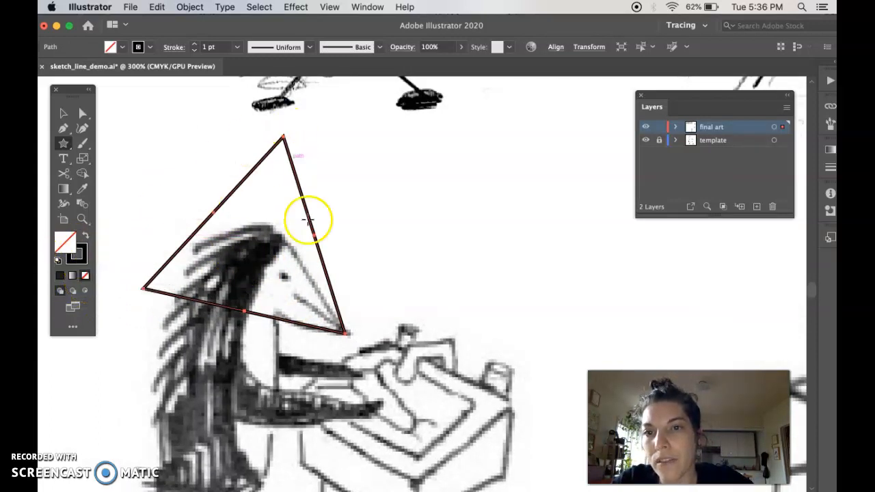
Step: Try a light grey CCCCCC fill on the head triangle and undo it
left_click(81, 253)
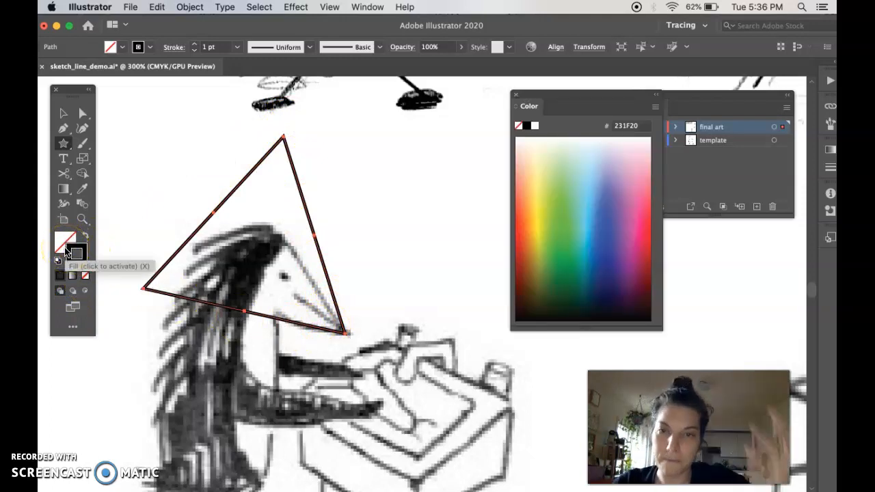
left_click(66, 242)
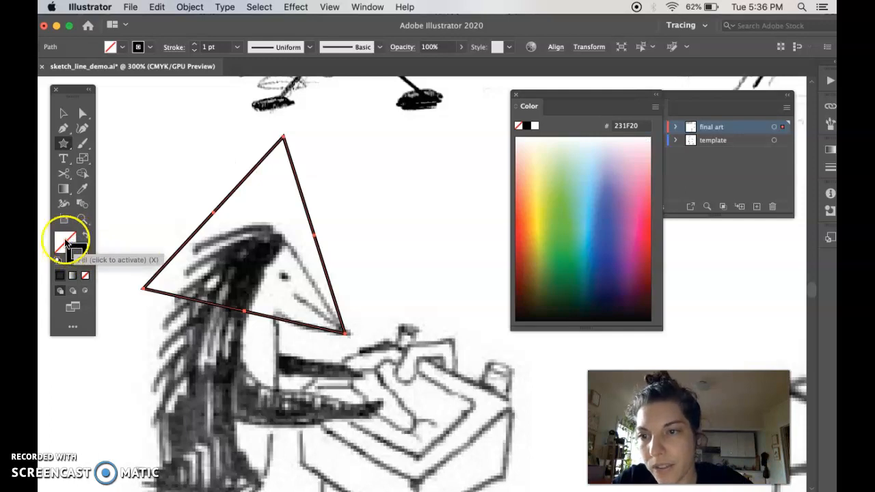
double_click(65, 242)
left_click_drag(359, 248, 305, 213)
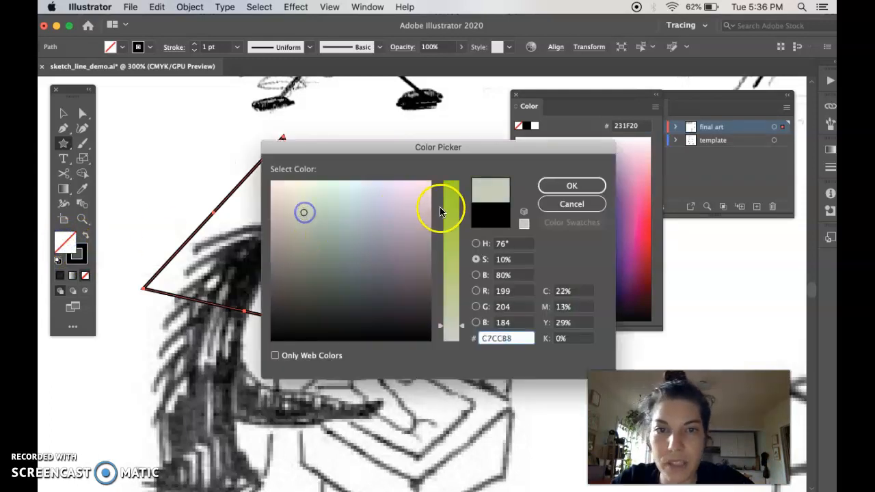
left_click(462, 342)
left_click(571, 187)
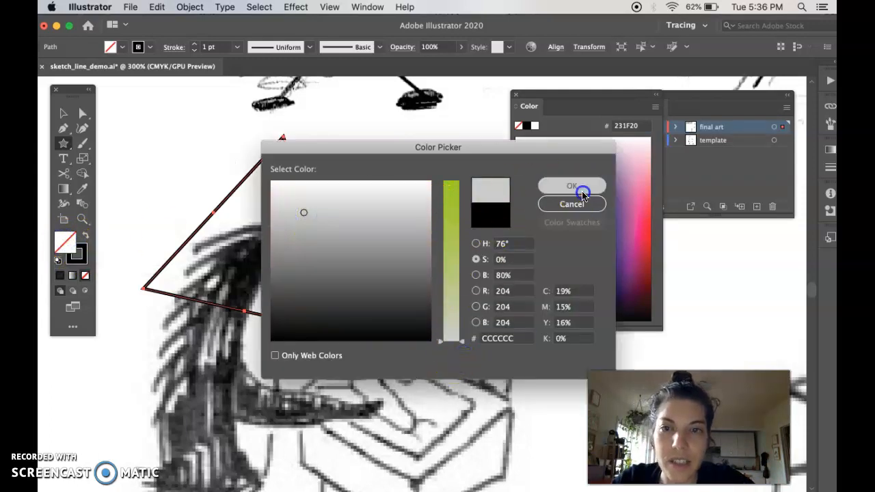
key("super+z")
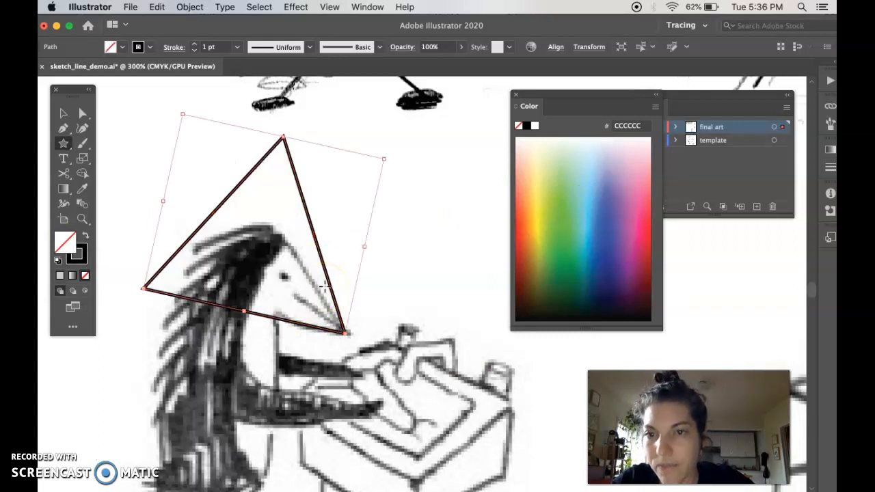
Step: Try a mid-grey 707070 stroke on the head triangle and undo it
left_click(77, 258)
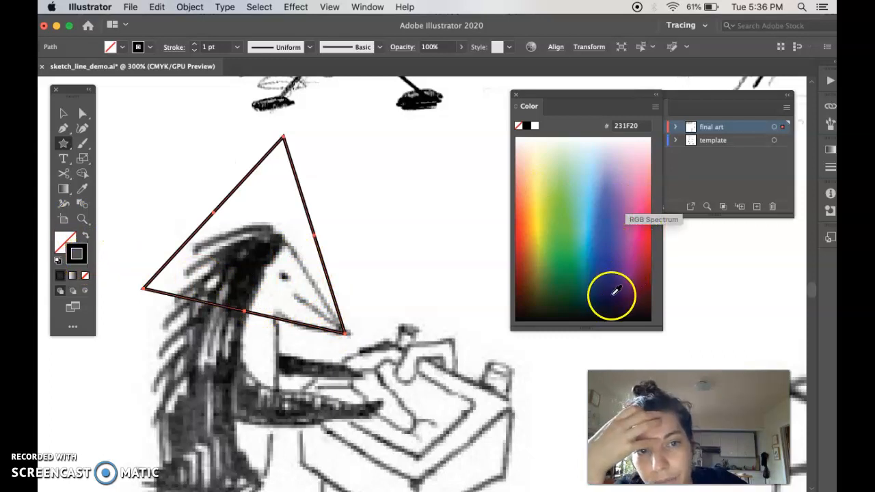
double_click(83, 267)
left_click_drag(335, 240, 262, 270)
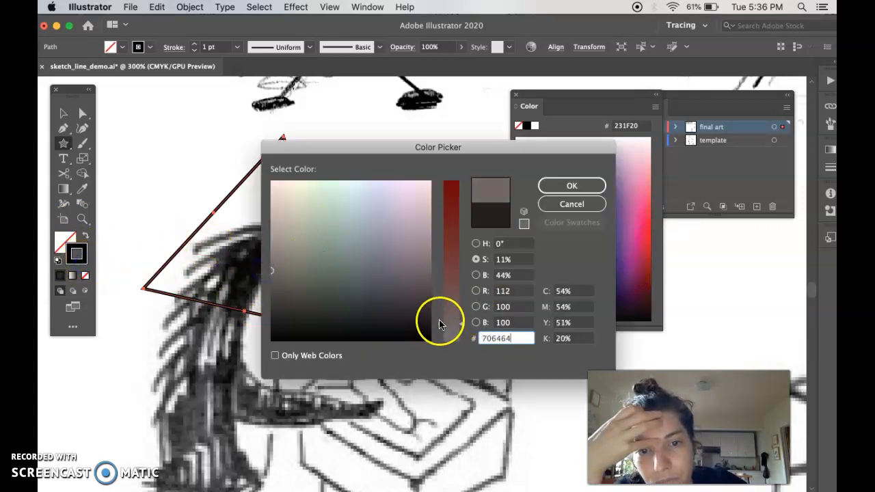
left_click_drag(441, 322, 440, 368)
left_click(557, 185)
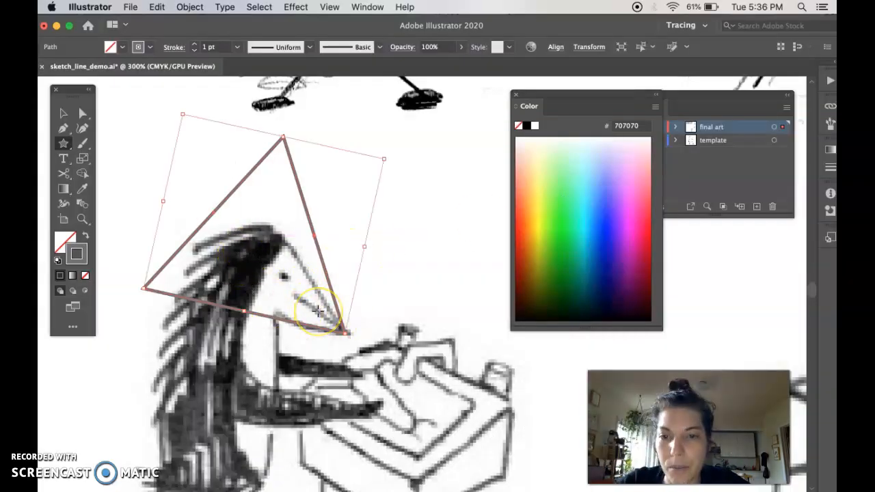
key("super+z")
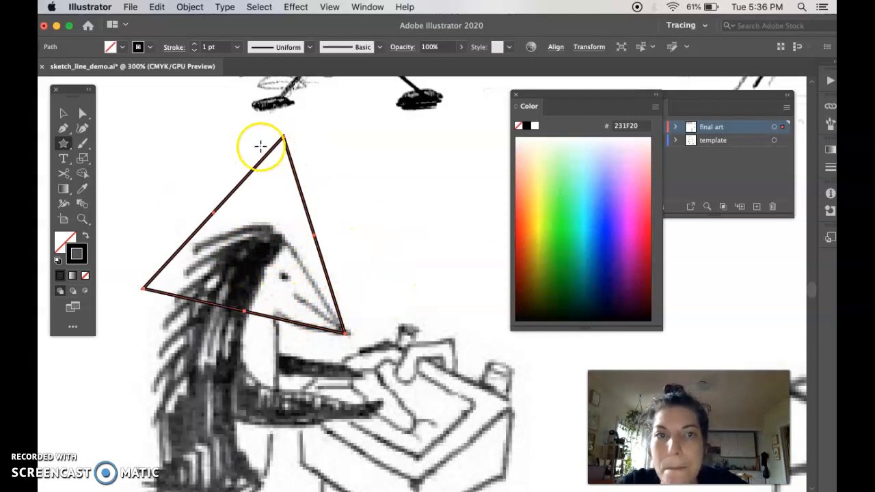
Step: Trace the spiny animal's eye with a small circle using the Ellipse tool
scroll(336, 219, "down", 2)
scroll(336, 219, "right", 3)
scroll(337, 218, "down", 2)
scroll(293, 214, "left", 2)
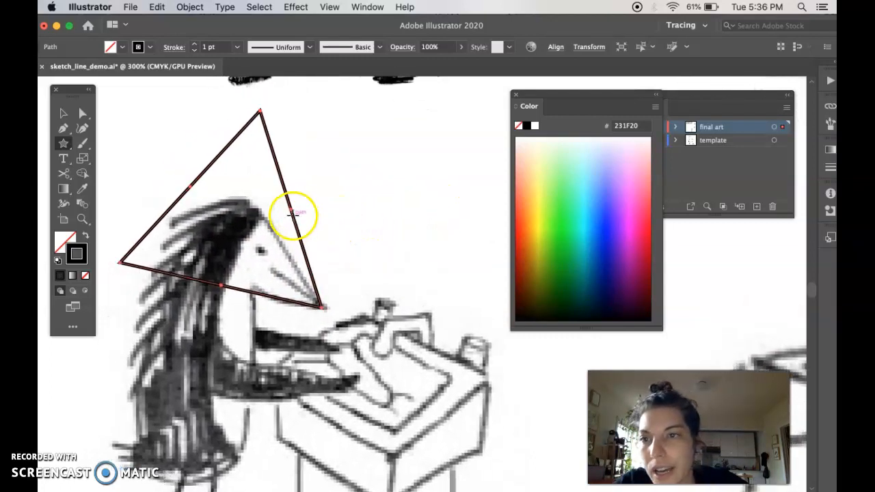
left_click_drag(63, 143, 99, 159)
scroll(328, 312, "down", 2)
scroll(328, 313, "right", 2)
left_click_drag(244, 228, 254, 239)
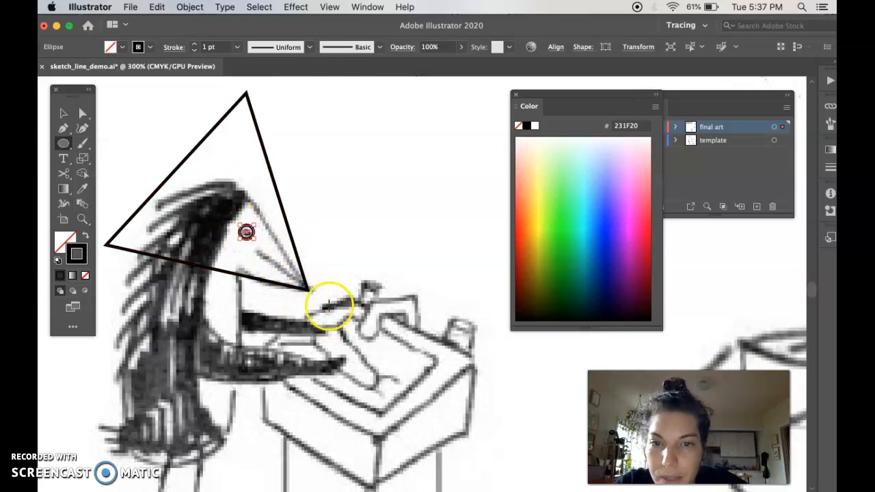
Step: Draw a small circle over the rim of the cup at the sink's back corner
scroll(370, 383, "right", 3)
scroll(370, 383, "down", 1)
left_click_drag(426, 309, 446, 325)
Step: Draw a rectangle over the spiny animal's sink countertop
scroll(351, 293, "down", 5)
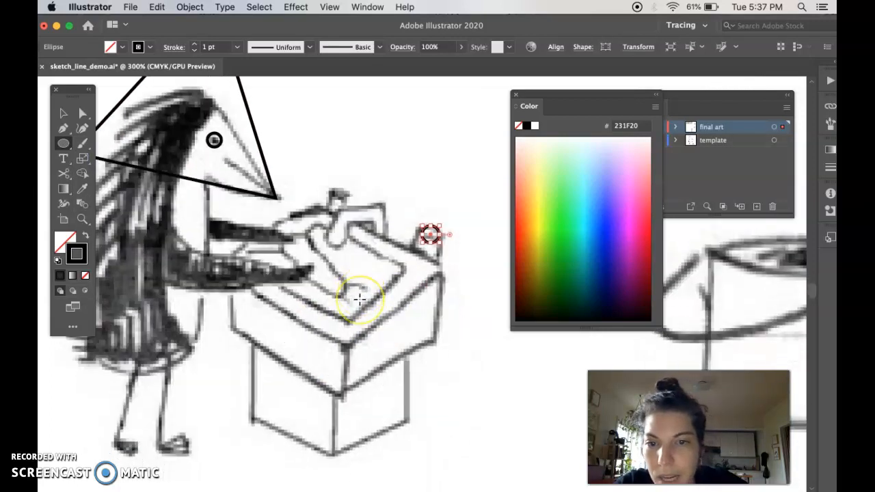
left_click_drag(60, 148, 110, 143)
left_click_drag(224, 222, 408, 341)
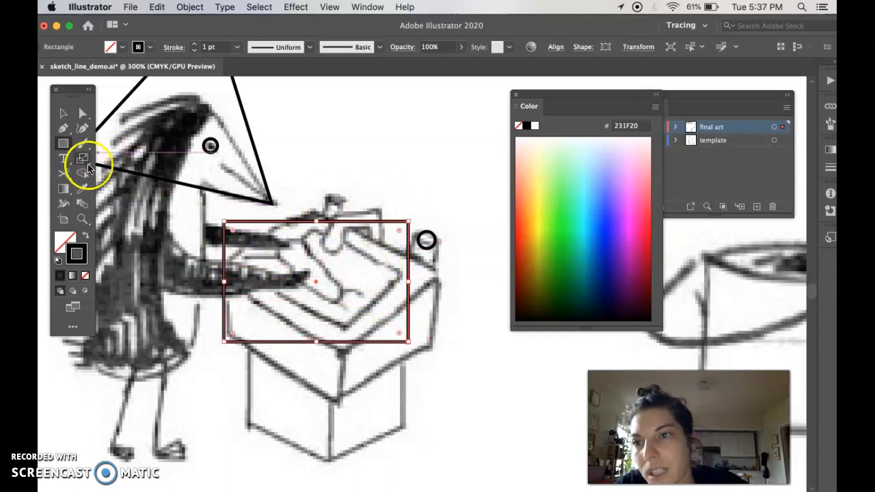
Step: Rotate, resize and shift the rectangle with Free Transform so it roughly follows the slanted sink countertop
key("shift+o")
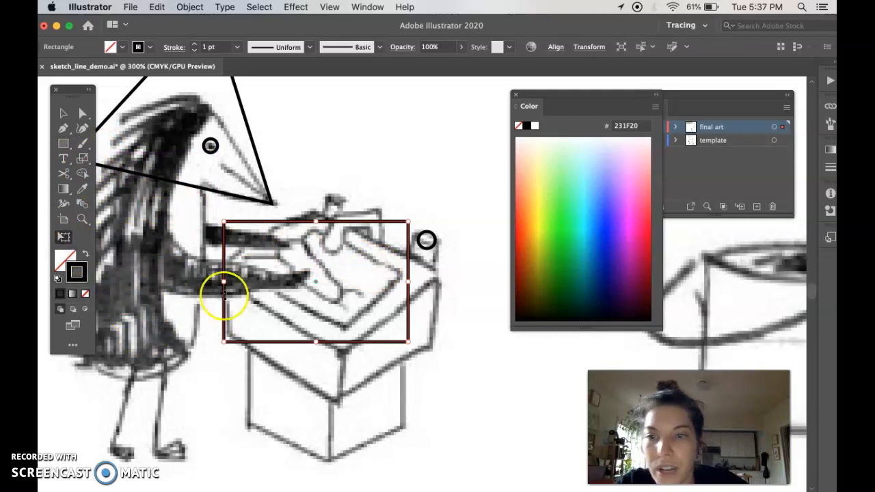
left_click_drag(415, 347, 342, 353)
left_click_drag(424, 277, 384, 230)
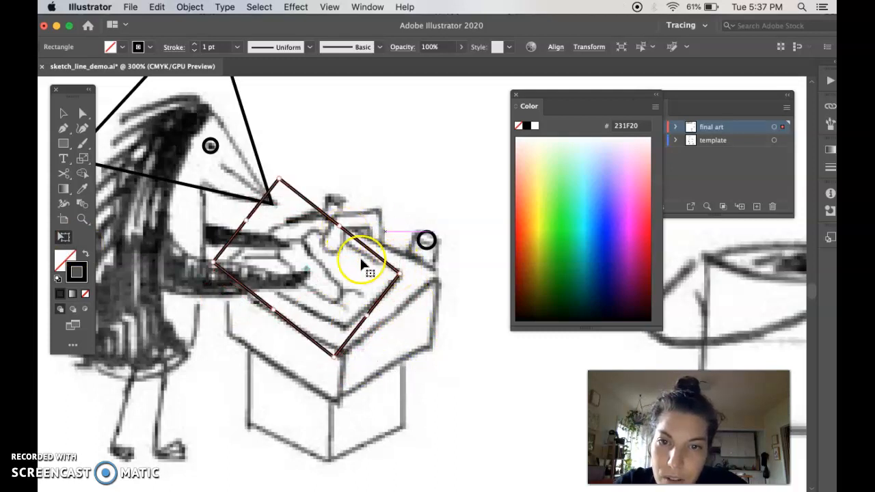
left_click_drag(212, 262, 237, 286)
left_click_drag(307, 200, 313, 205)
left_click_drag(365, 316, 374, 321)
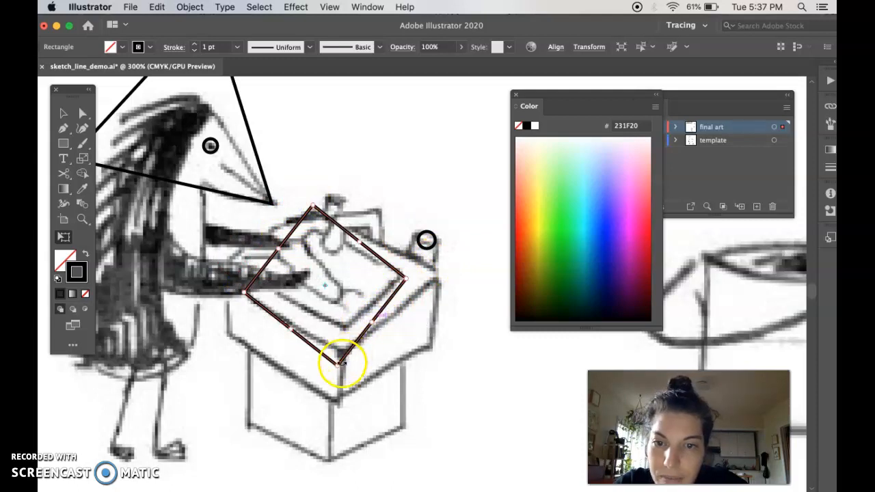
left_click_drag(290, 330, 292, 328)
left_click_drag(355, 371, 350, 371)
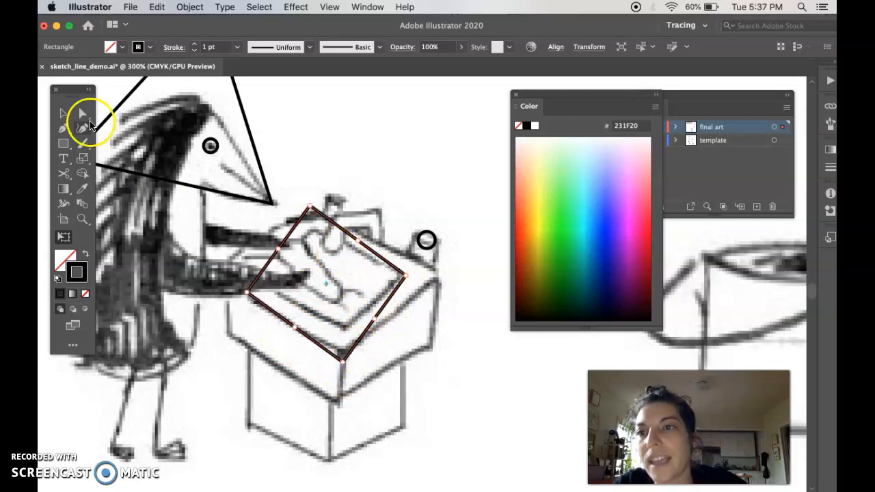
Step: Move the rectangle's right and top anchor points onto the countertop's sketched corners with the Direct Selection tool
left_click(82, 113)
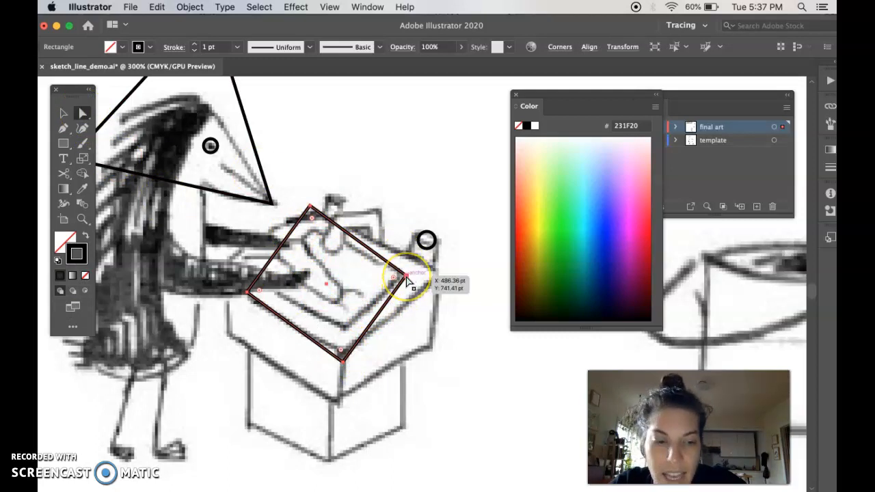
key("super+equal")
scroll(408, 282, "right", 10)
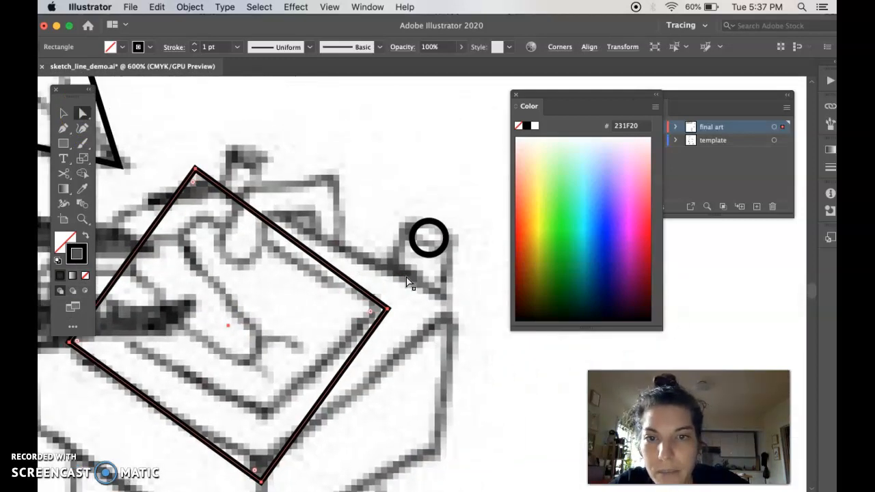
left_click(399, 266)
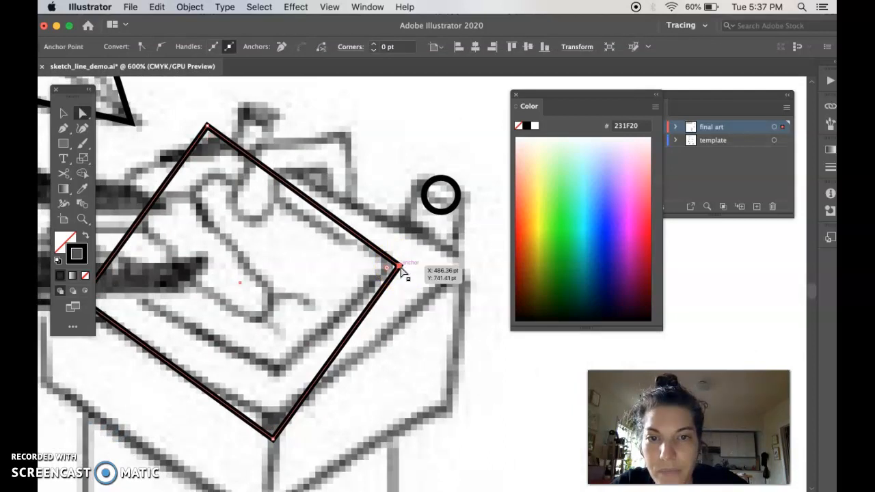
left_click_drag(400, 267, 459, 263)
left_click(239, 131)
left_click_drag(207, 127, 227, 144)
Step: Adjust the rectangle's left, top and bottom anchor points so its edges follow the sketched countertop
scroll(208, 204, "left", 5)
left_click_drag(187, 289, 133, 250)
left_click(331, 134)
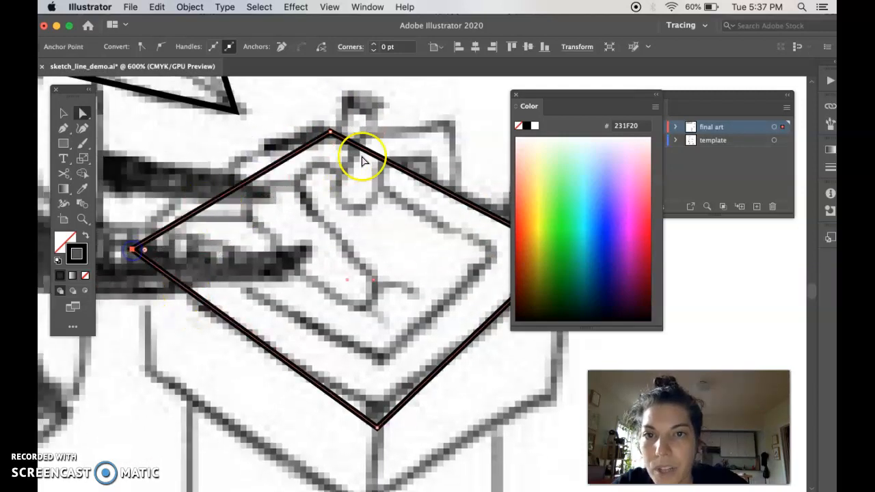
left_click_drag(331, 134, 317, 128)
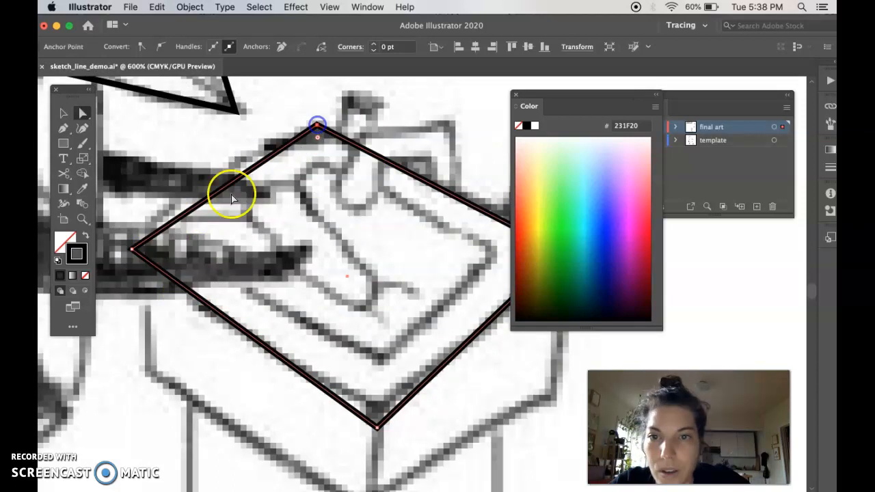
scroll(447, 243, "right", 5)
scroll(448, 243, "down", 2)
left_click_drag(264, 381, 265, 368)
scroll(363, 301, "left", 5)
scroll(362, 300, "up", 2)
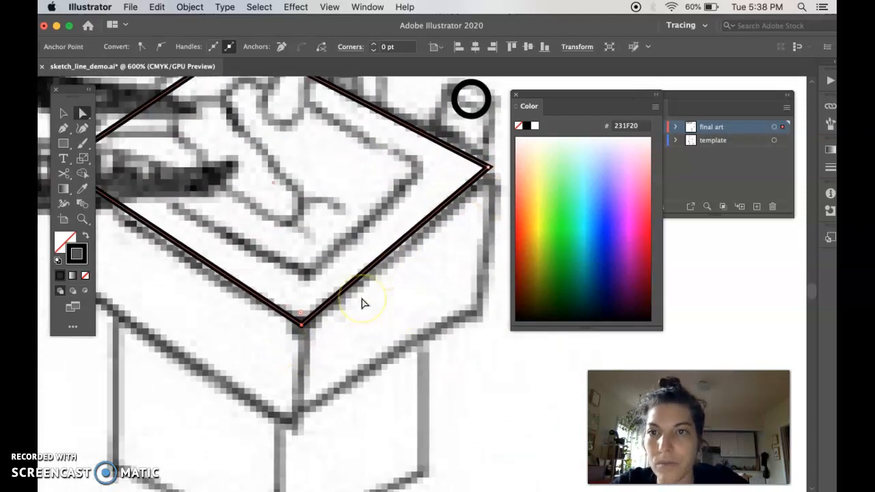
scroll(430, 171, "up", 2)
scroll(430, 171, "left", 1)
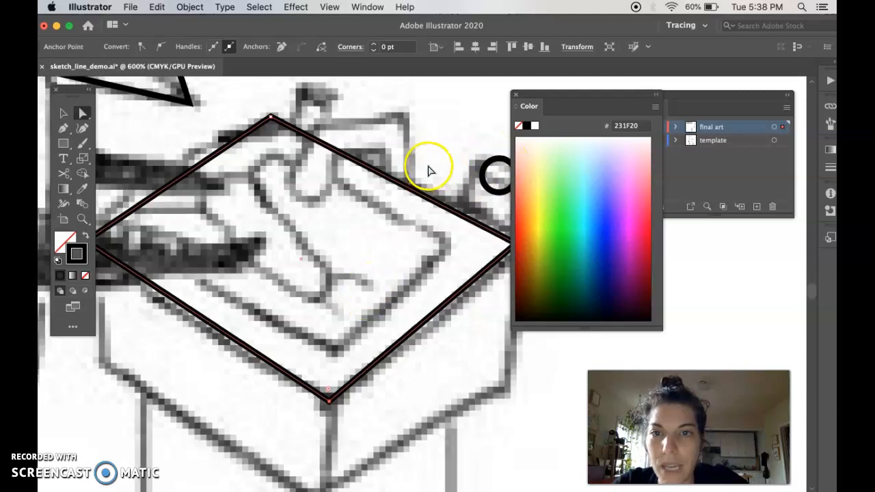
scroll(337, 181, "up", 5)
scroll(337, 181, "left", 4)
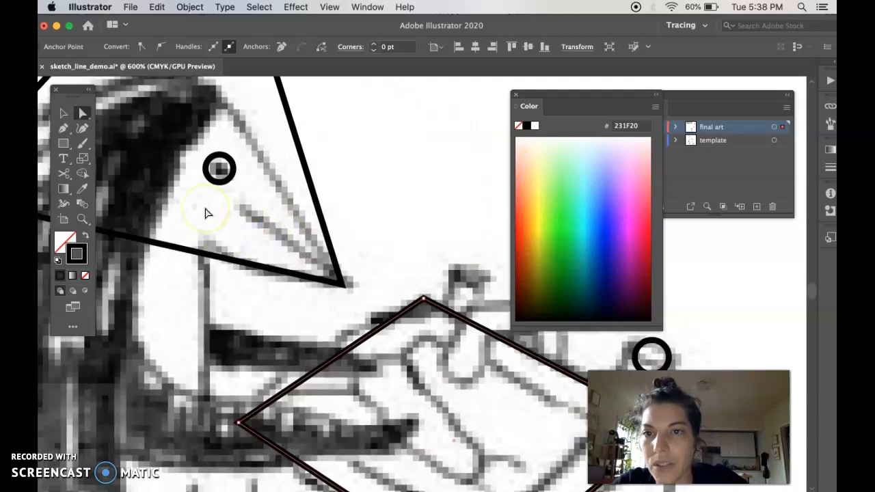
scroll(207, 213, "up", 1)
key("super+minus")
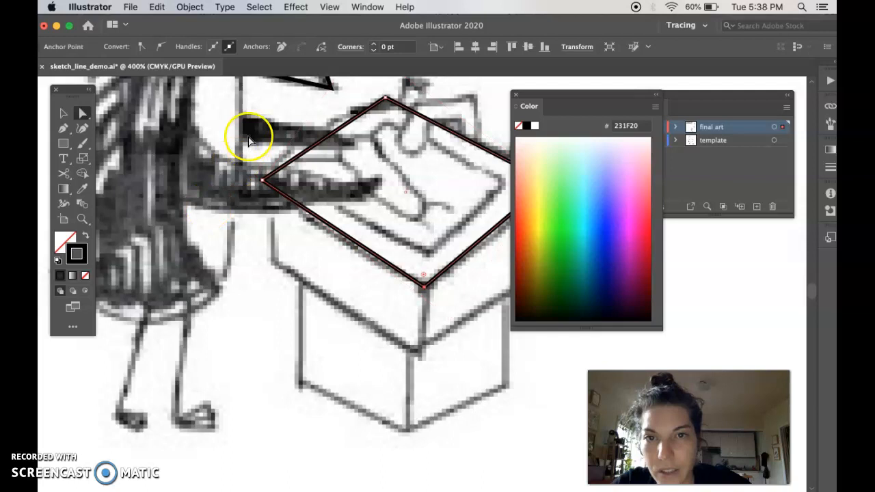
Step: Reposition the head triangle's top and left anchor points toward the top of the sketched face and the neck
scroll(176, 261, "up", 4)
scroll(174, 261, "up", 7)
scroll(175, 260, "left", 3)
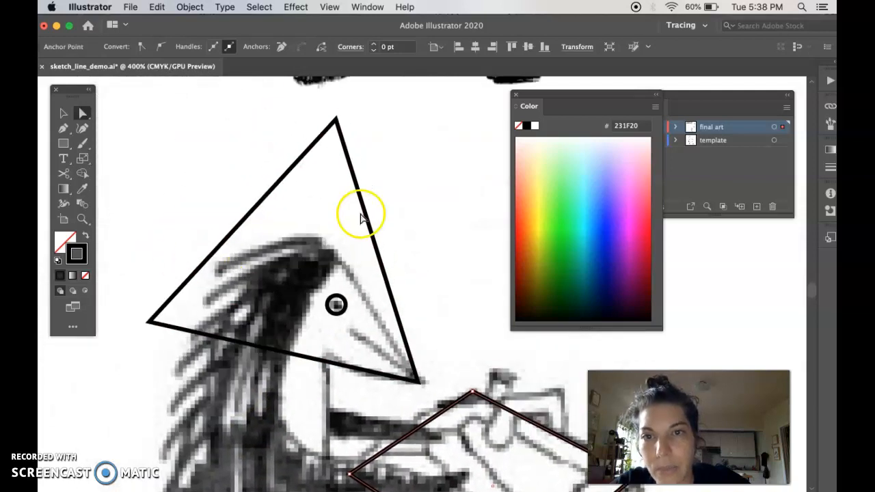
left_click(335, 123)
left_click_drag(336, 121, 345, 272)
left_click(378, 253)
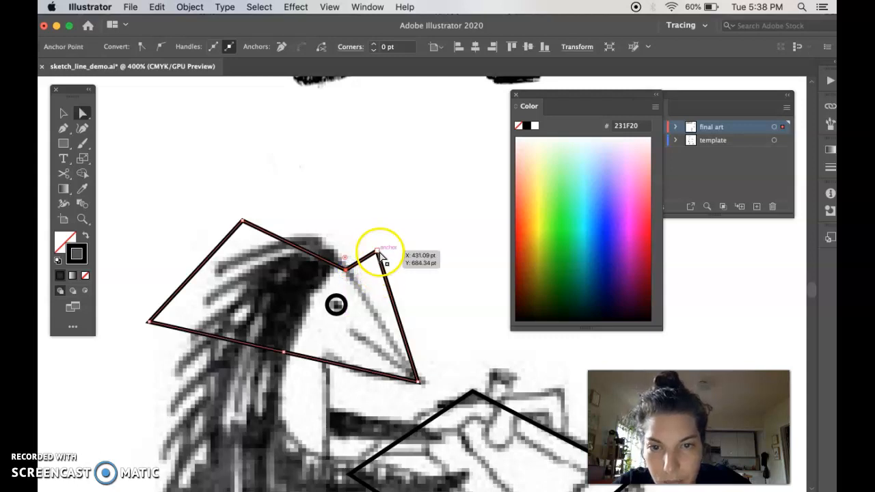
left_click_drag(153, 323, 260, 318)
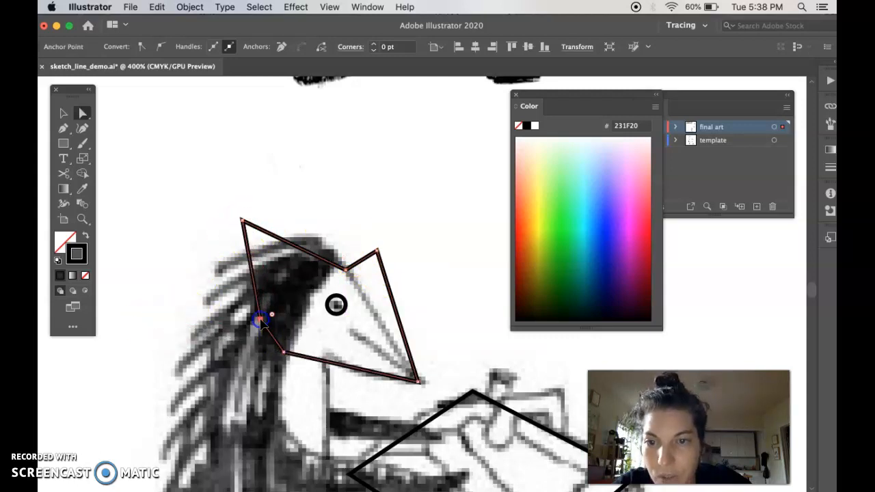
left_click(396, 374, "super")
left_click(394, 373, "super")
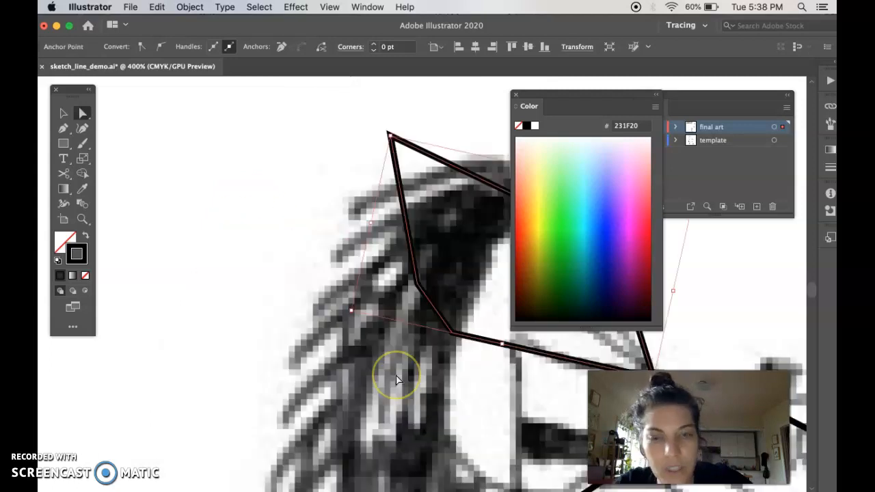
scroll(395, 381, "down", 2)
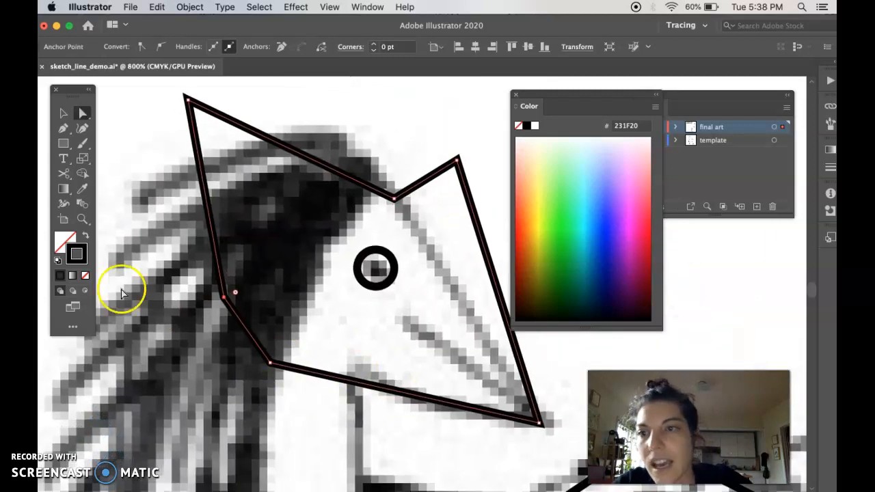
Step: Delete the head shape's three surplus anchor points with the Pen tool so only a simple triangle outlines the face
left_click(64, 129)
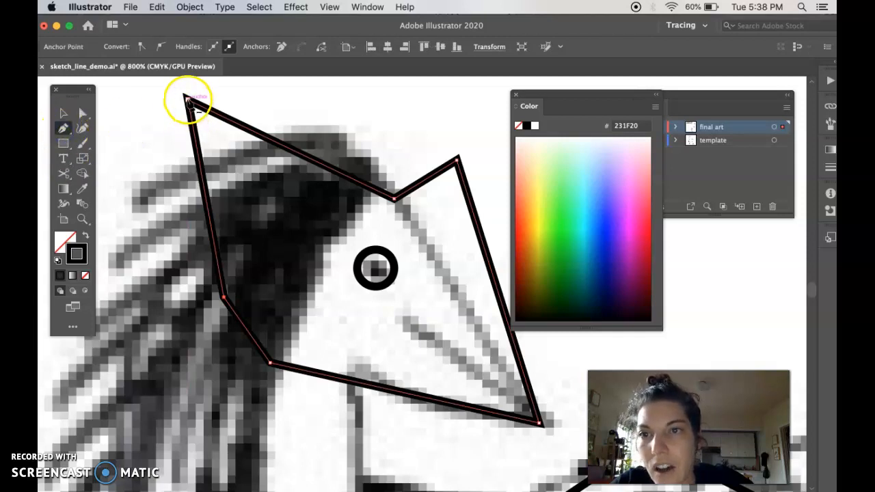
left_click(187, 98)
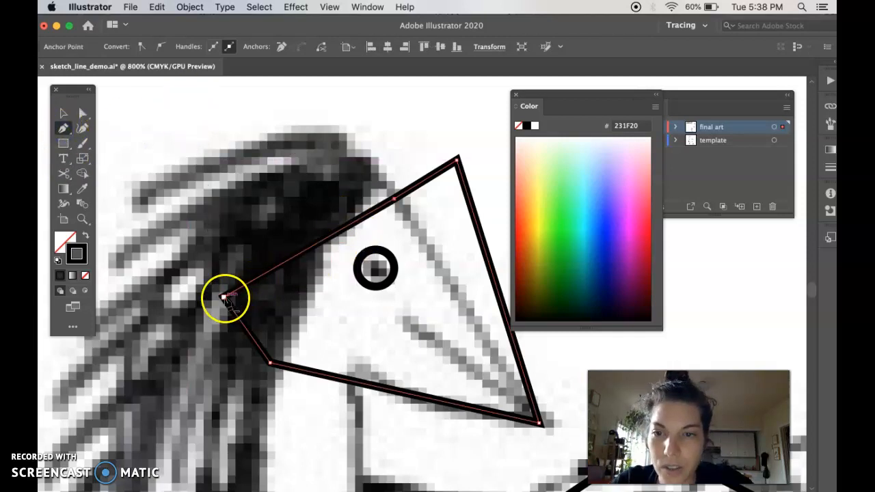
left_click(226, 298)
left_click(456, 161)
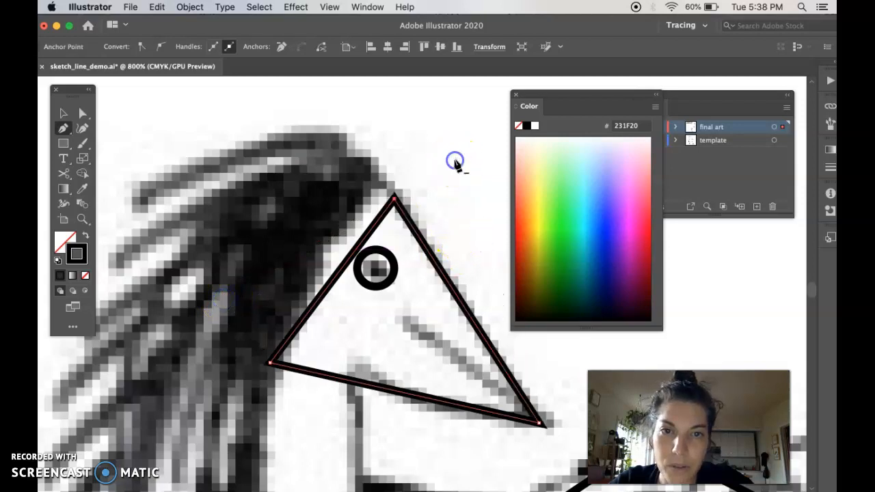
Step: Move the triangle's top and left anchor points with the Direct Selection tool to fit it to the spiny animal's sketched beak
scroll(297, 312, "right", 3)
scroll(296, 312, "down", 2)
key("a")
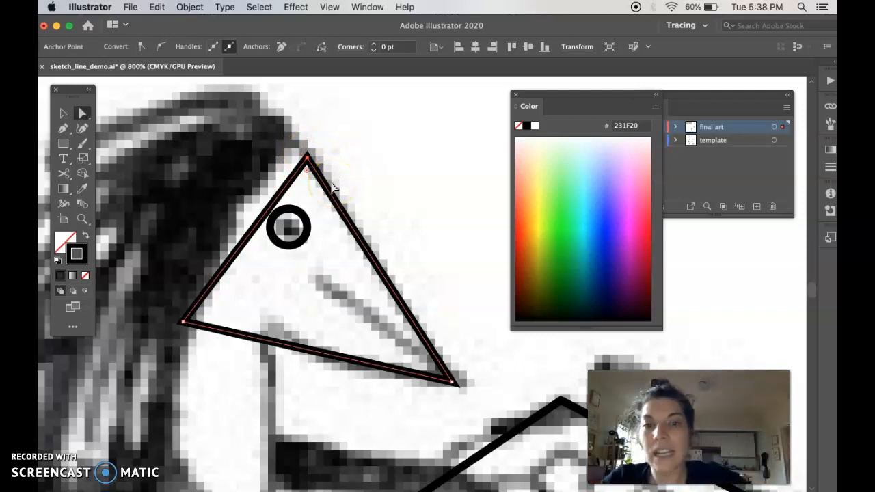
left_click(305, 171)
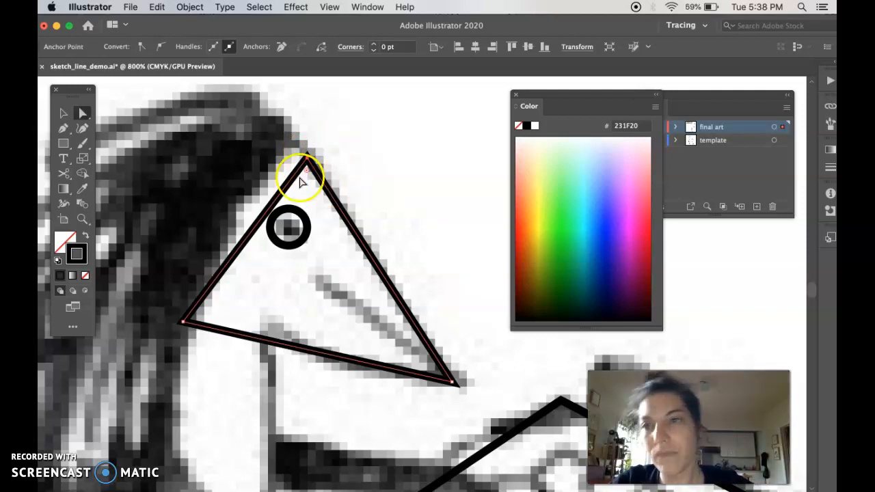
left_click(82, 116)
left_click(308, 159)
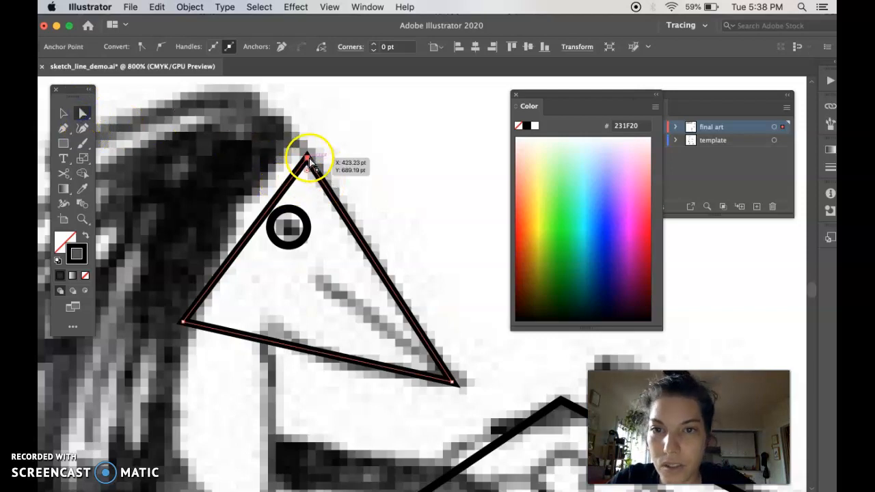
left_click_drag(309, 159, 358, 239)
left_click(242, 321)
left_click(184, 322)
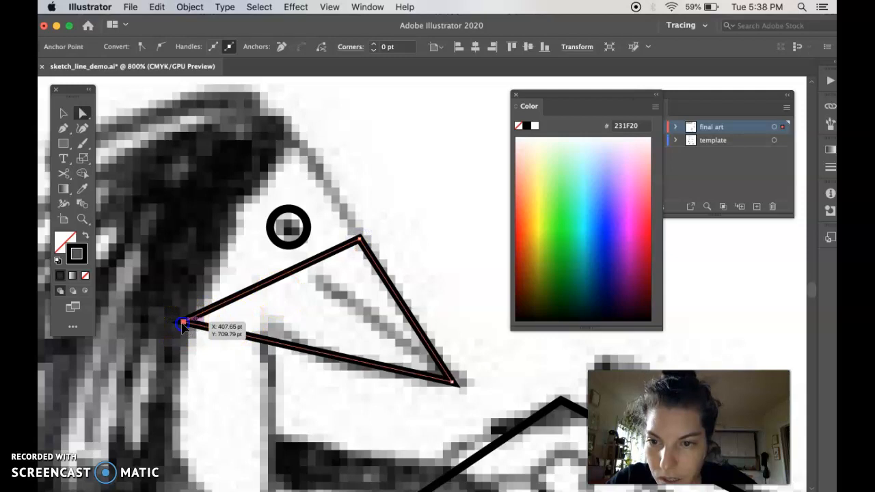
left_click_drag(184, 322, 266, 330)
left_click(361, 239)
left_click(443, 385)
left_click(366, 405)
Step: Examine the potted plant sketch beside the window to identify the basic shapes and lines for its pot, stool and branches
key("super+minus")
key("super+minus")
key("super+minus")
key("super+minus")
key("super+minus")
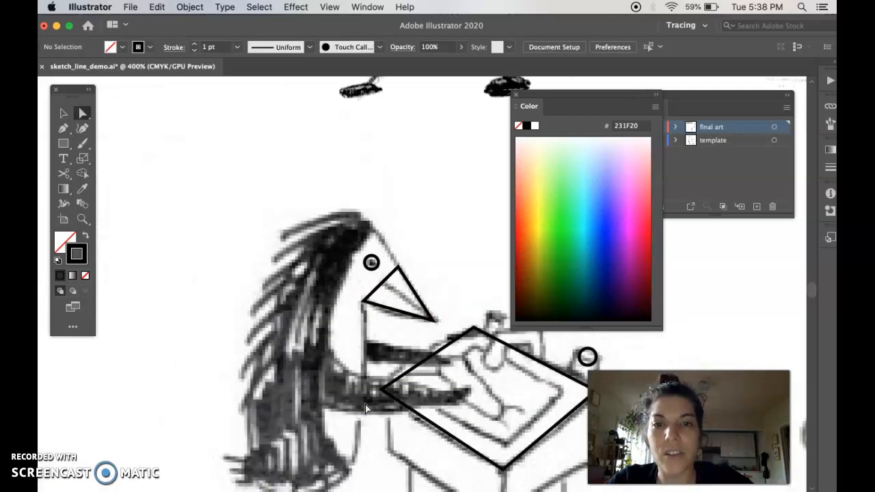
scroll(339, 424, "up", 3)
scroll(341, 423, "right", 5)
scroll(341, 422, "right", 5)
scroll(342, 423, "up", 2)
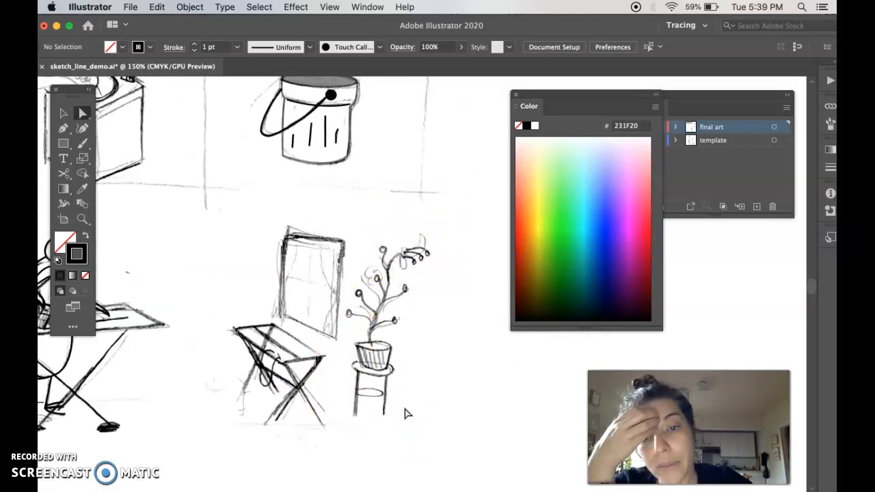
scroll(405, 413, "right", 1)
scroll(404, 414, "up", 1)
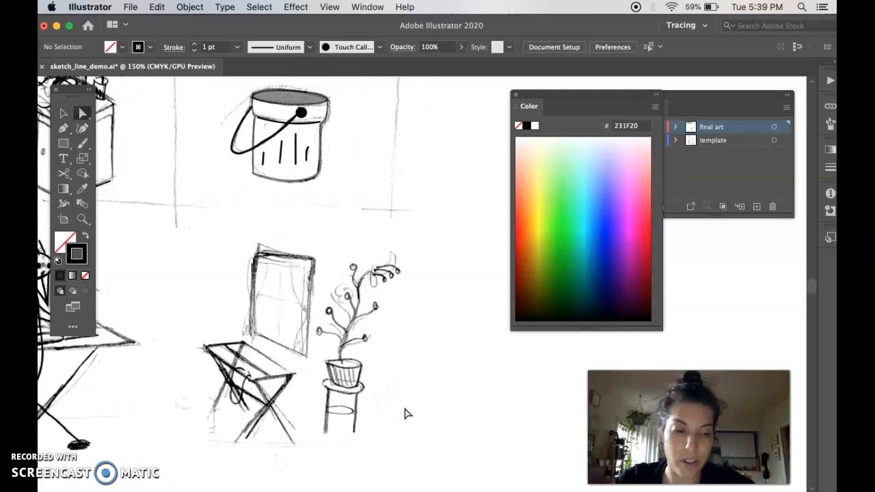
key("super+equal")
key("super+equal")
scroll(328, 198, "down", 5)
scroll(328, 199, "left", 2)
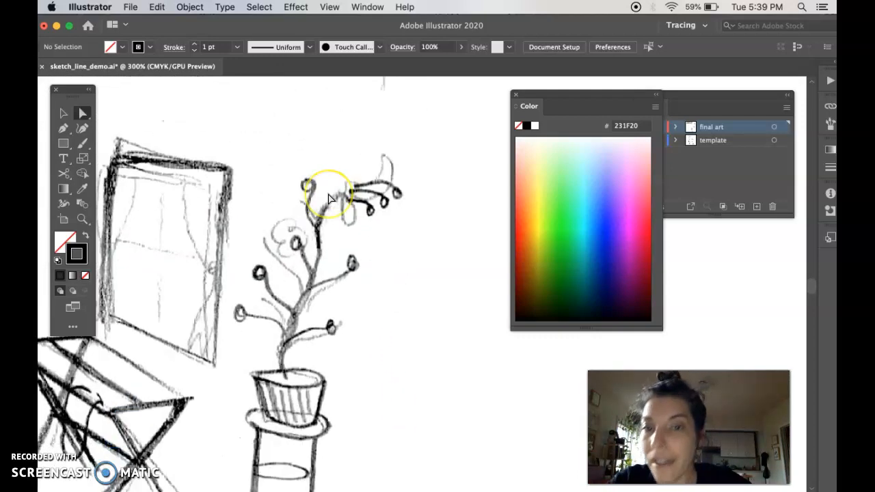
scroll(328, 198, "down", 5)
scroll(328, 199, "left", 1)
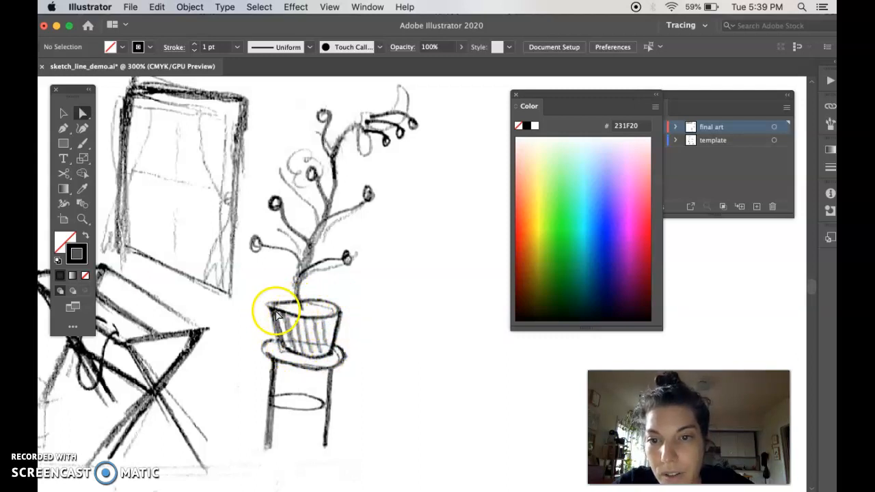
mouse_move(324, 364)
left_mouse_down()
mouse_move(286, 361)
mouse_move(265, 348)
left_mouse_up()
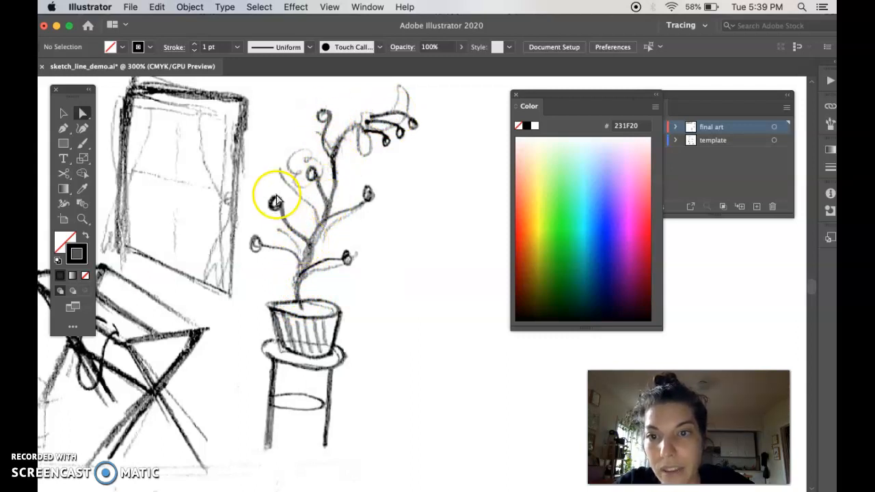
left_click(369, 190)
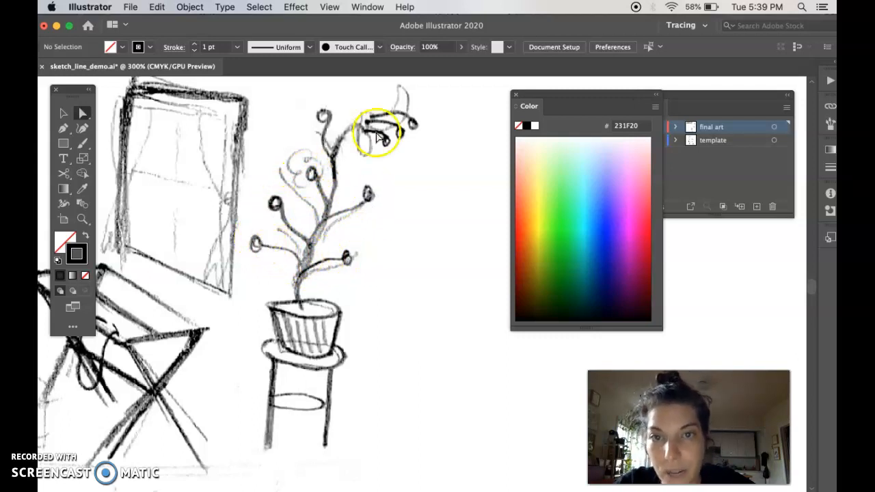
scroll(384, 268, "left", 3)
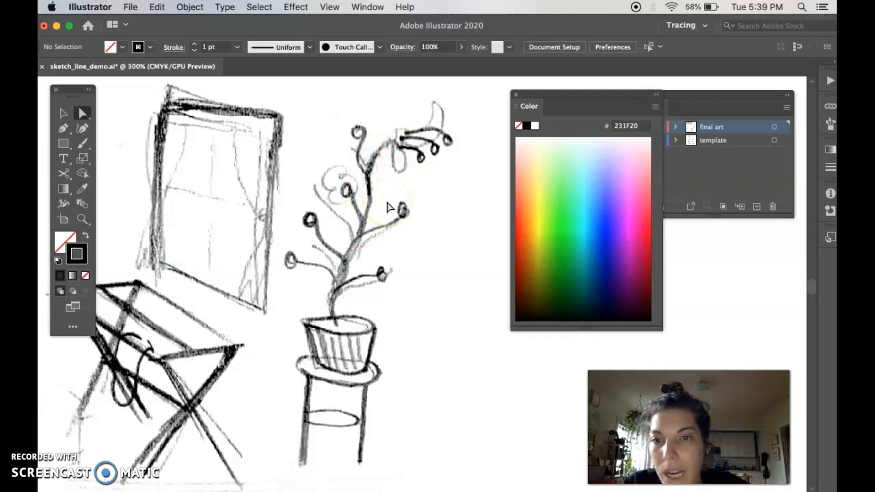
Step: Examine the penguin line art and compare it with the figure in the ironing sketch
key("super+minus")
key("super+minus")
key("super+minus")
key("super+minus")
scroll(362, 217, "left", 8)
scroll(362, 217, "up", 7)
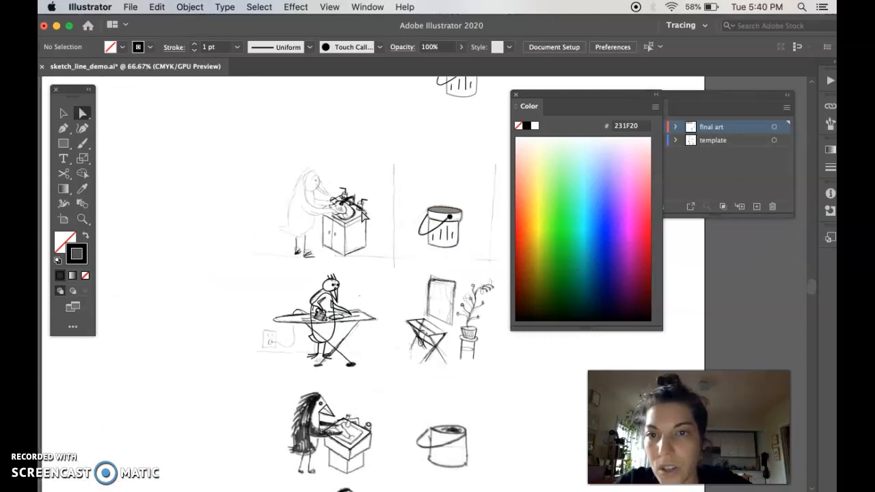
scroll(362, 216, "up", 3)
key("super+plus")
key("super+plus")
key("super+plus")
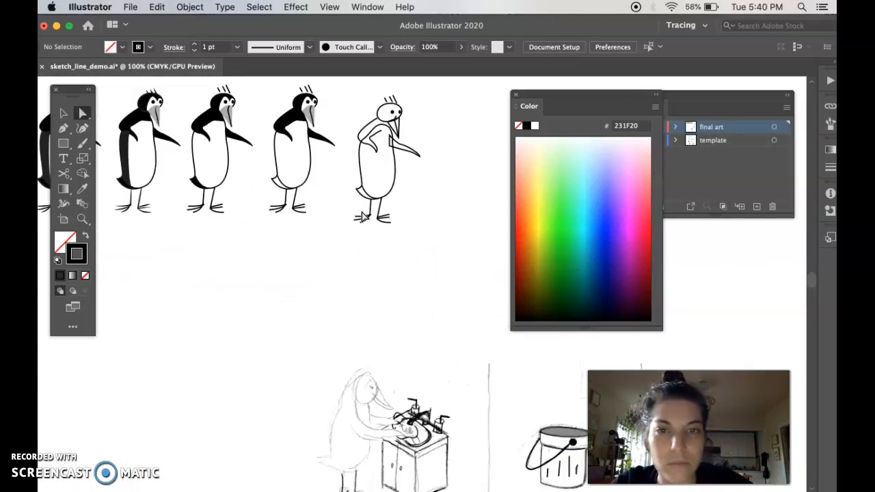
scroll(362, 217, "up", 6)
scroll(371, 221, "right", 2)
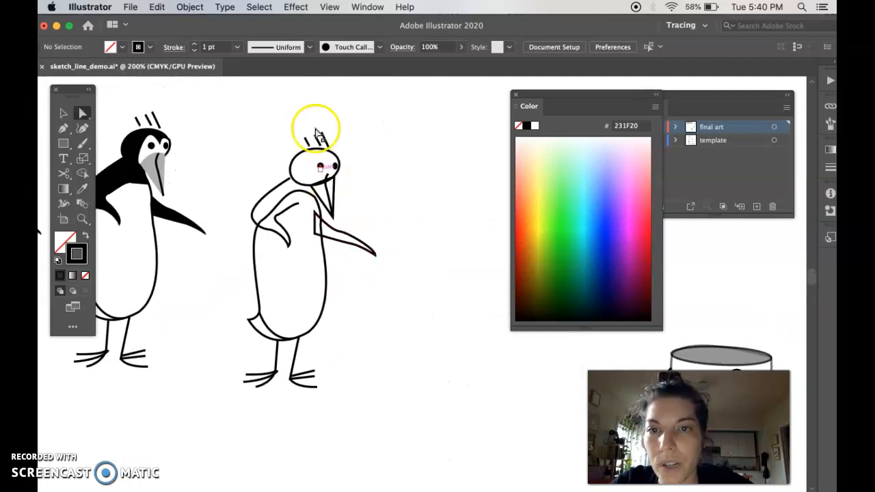
scroll(283, 279, "down", 10)
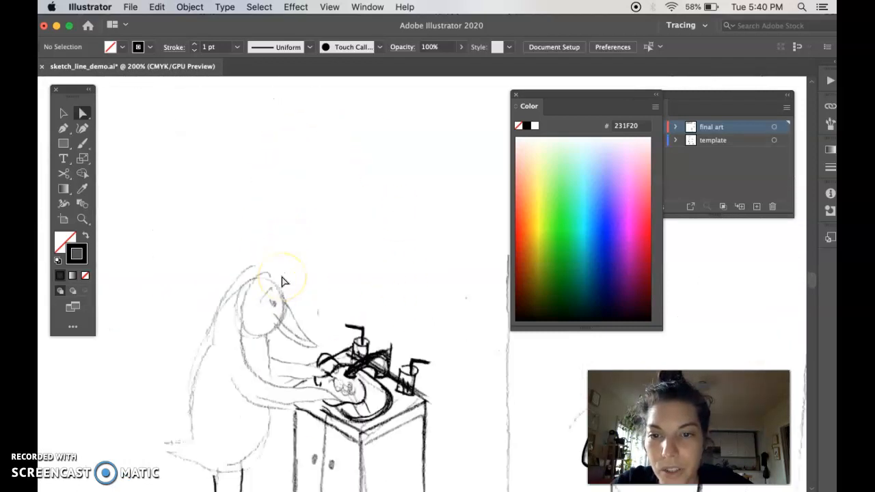
scroll(283, 287, "down", 5)
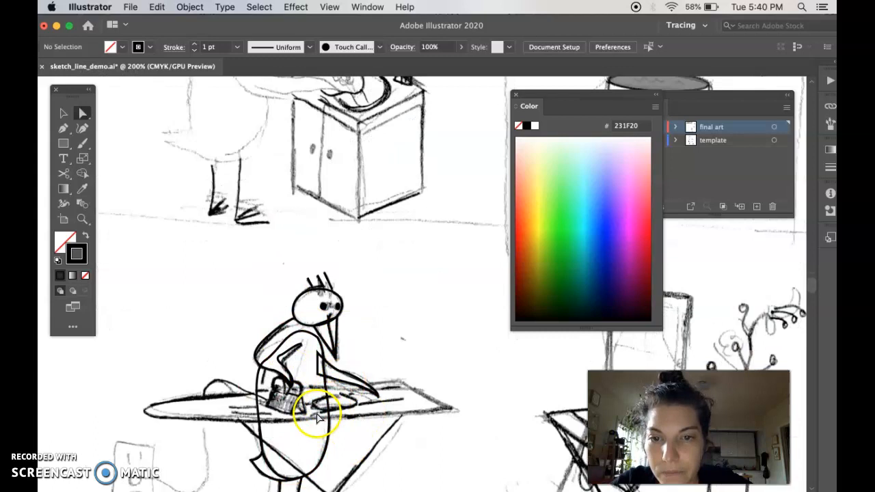
scroll(314, 413, "up", 10)
scroll(316, 418, "up", 10)
key("v")
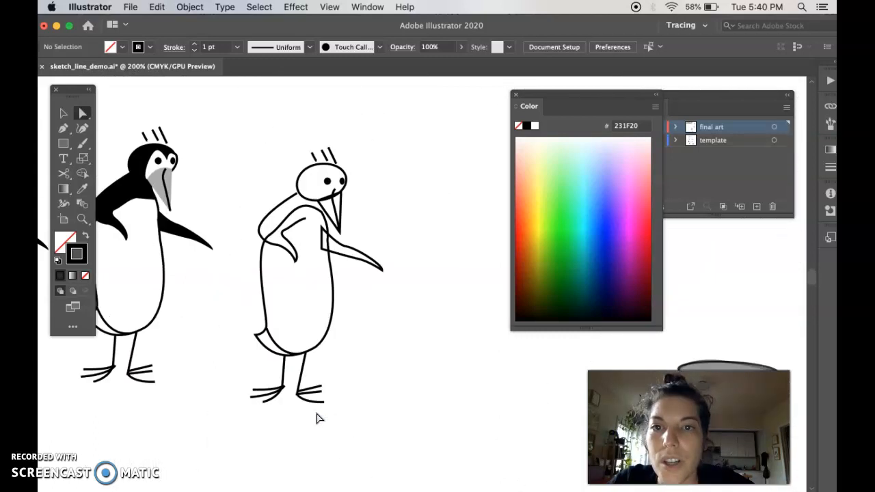
scroll(379, 286, "up", 5)
scroll(379, 287, "left", 3)
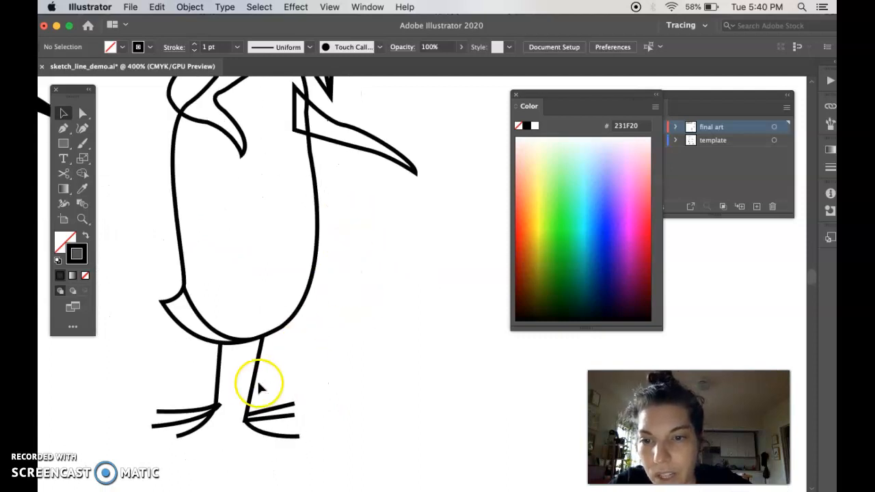
Step: Switch the artwork to Outline view and close the Color panel
key("super+y")
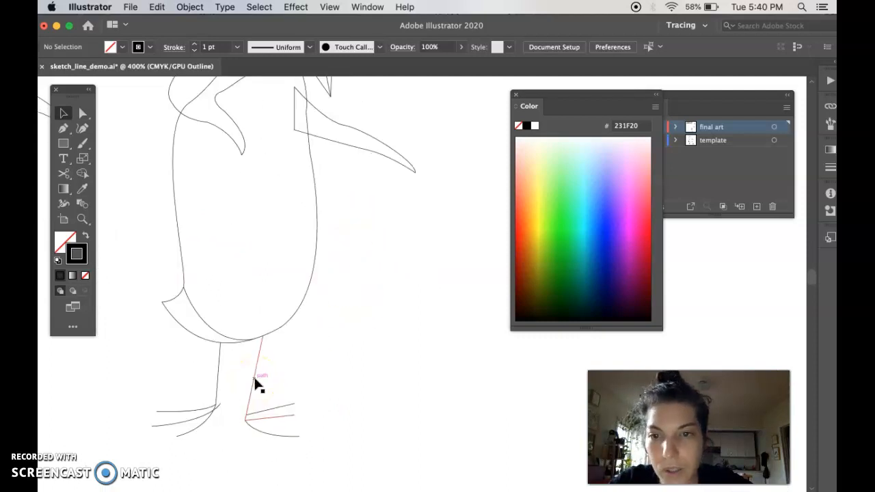
scroll(259, 386, "up", 5)
scroll(258, 386, "up", 3)
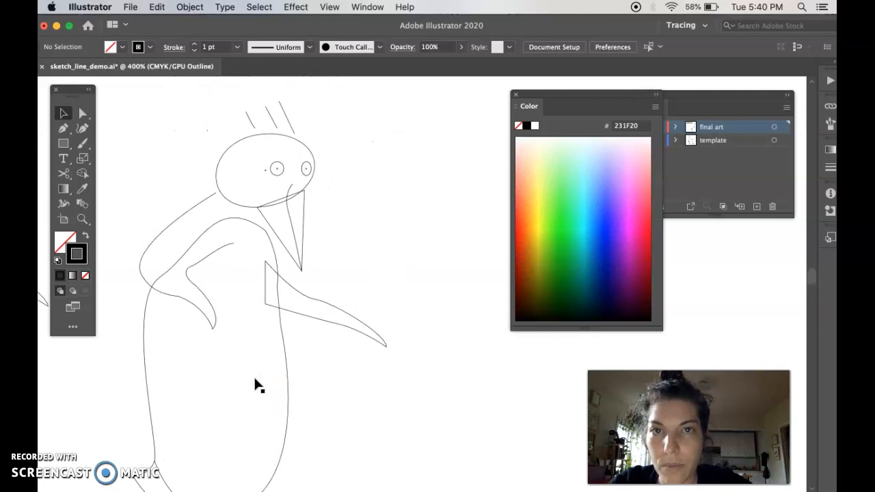
left_click(517, 96)
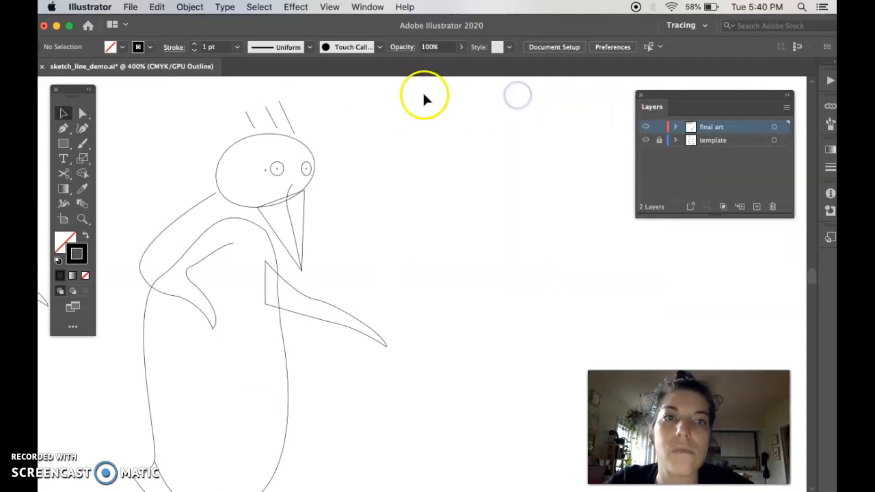
scroll(392, 86, "down", 2)
scroll(393, 86, "left", 6)
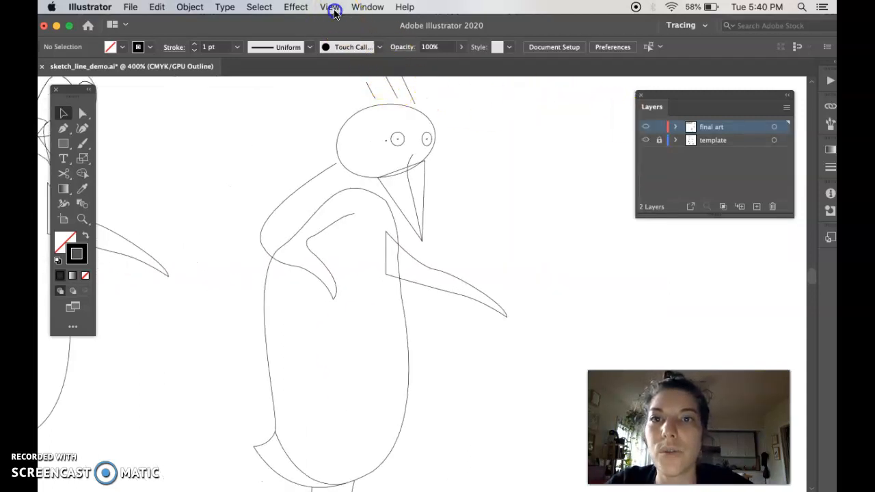
Step: Inspect the penguin's beak and both eyes as individual paths in Outline view
left_click(332, 9)
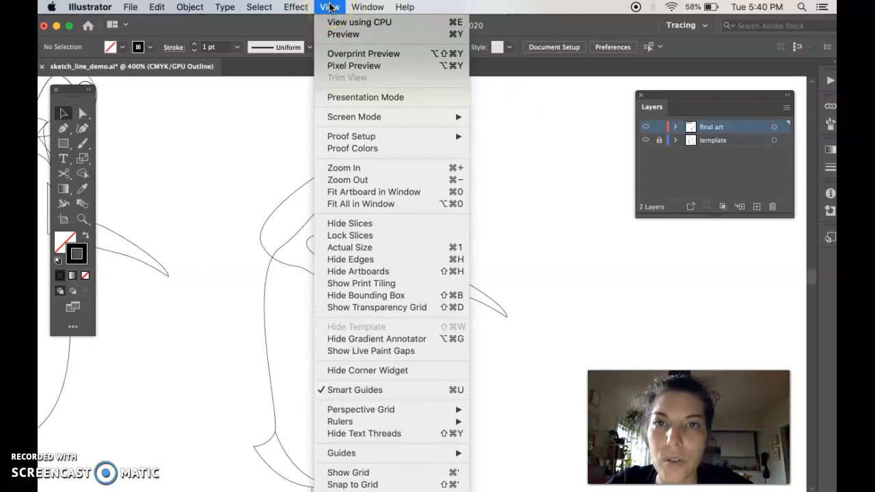
left_click(348, 64)
left_click(401, 169)
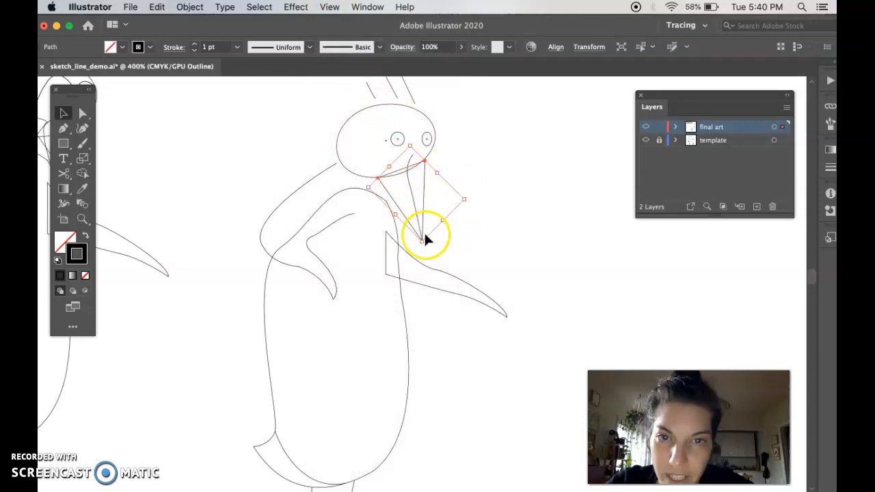
left_click(478, 162)
key("shift+b")
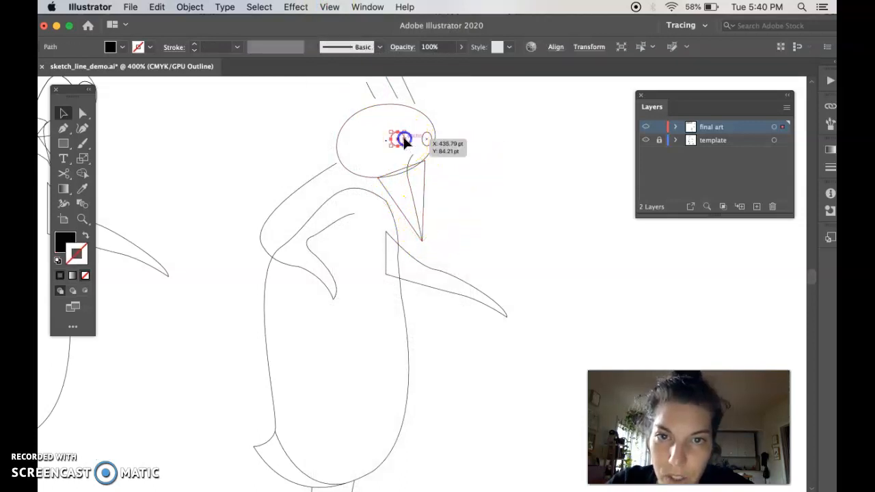
left_click(427, 140)
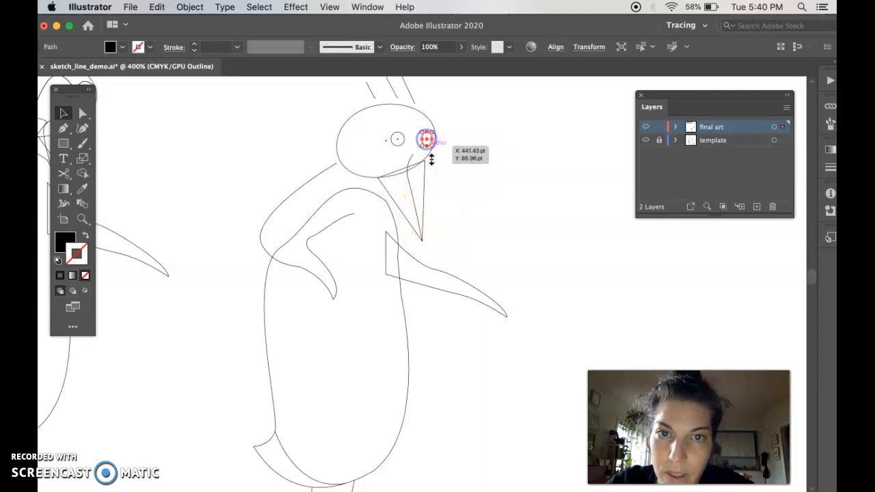
Step: Select the bent wing's path on the line-art penguin and return the artwork from Outline view to Preview
left_click(460, 201)
left_click(346, 220)
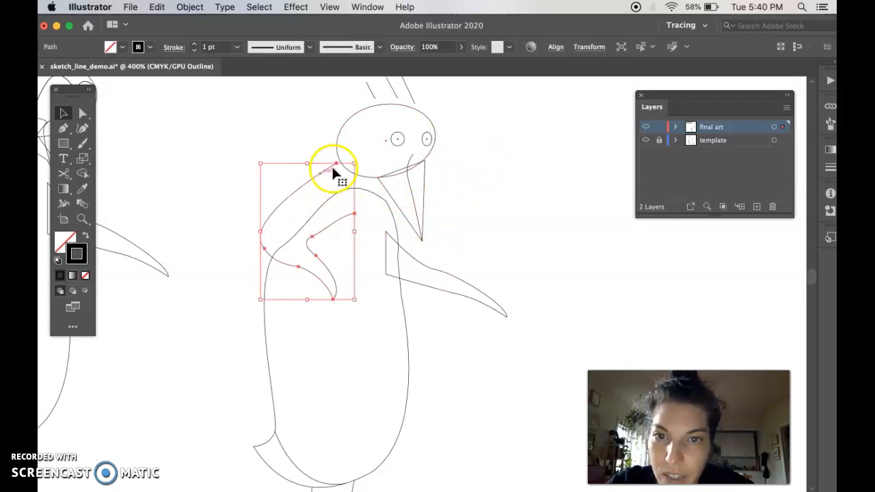
key("super+y")
left_click(351, 189)
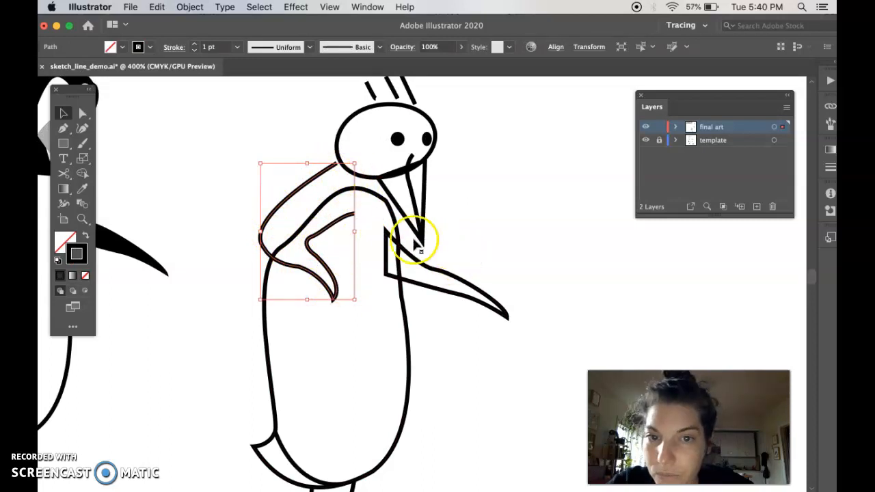
Step: Inspect the line-art penguin's body outline, inner tail curve and both legs as separate paths
left_click(390, 218)
scroll(385, 319, "down", 3)
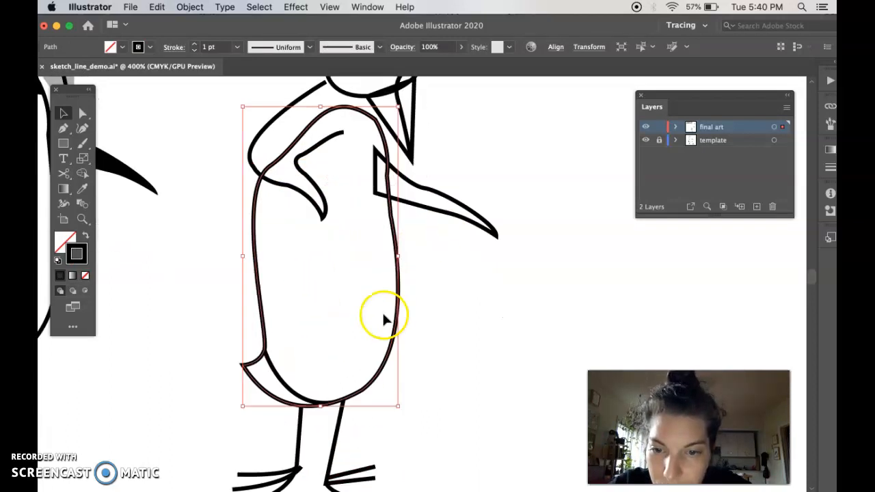
scroll(384, 319, "down", 1)
left_click(296, 367)
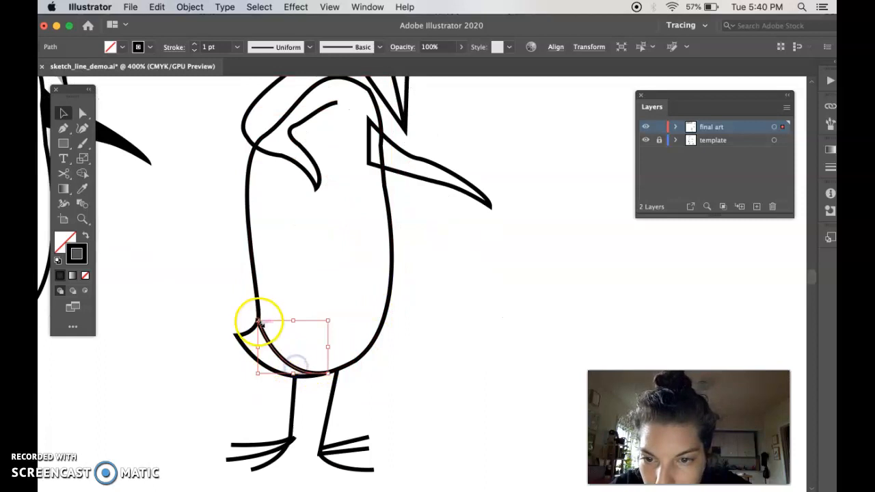
left_click(292, 400)
left_click(330, 405)
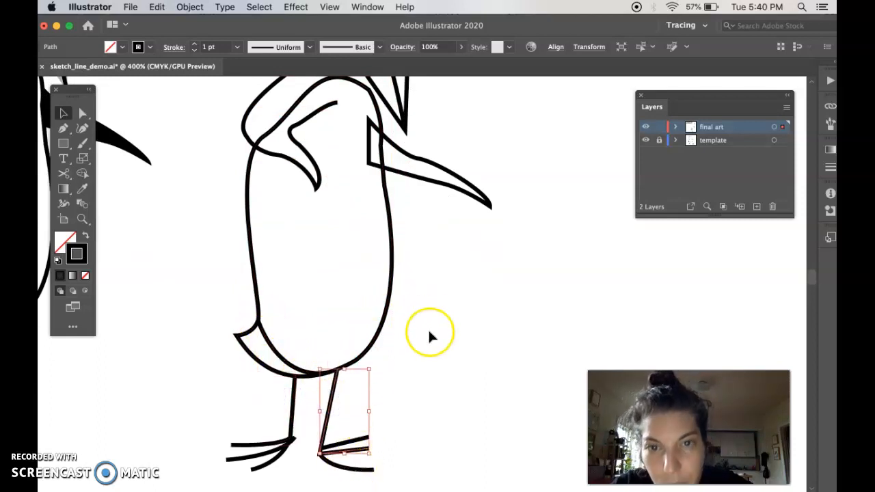
Step: Compare the filled black-and-gray penguin with the unfilled line-art penguin beside it
scroll(428, 328, "up", 5)
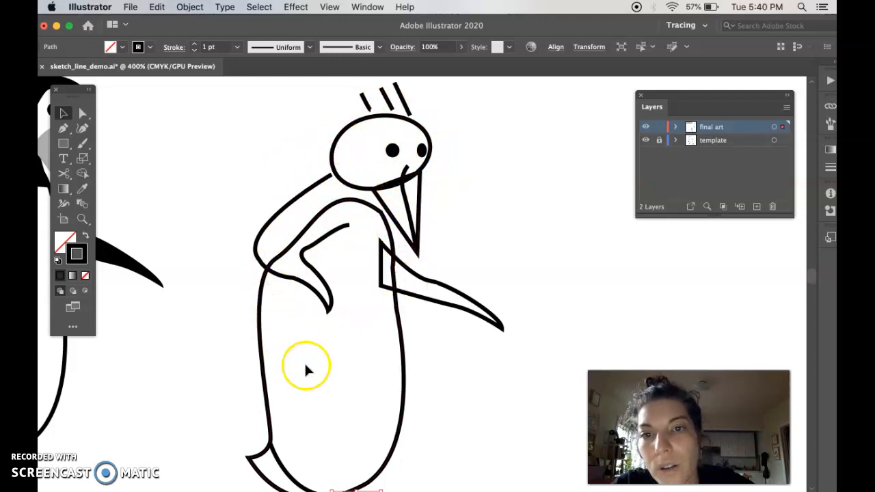
scroll(371, 195, "left", 10)
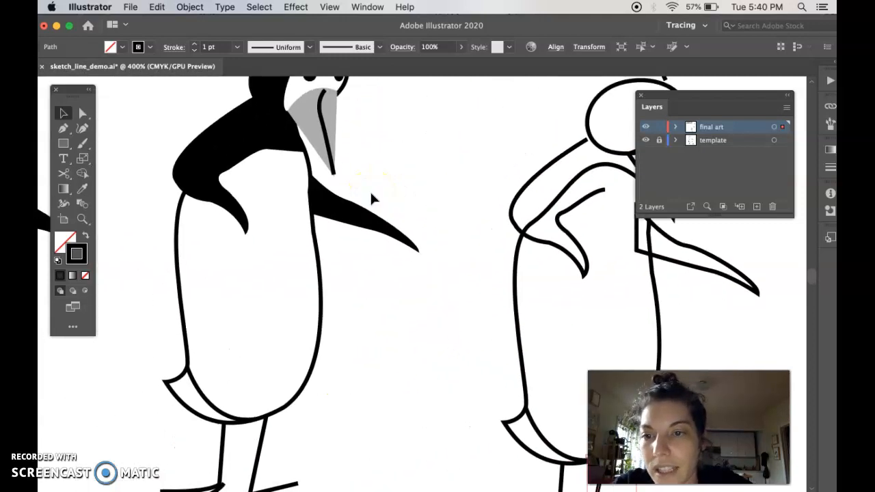
scroll(369, 190, "up", 5)
scroll(369, 189, "right", 8)
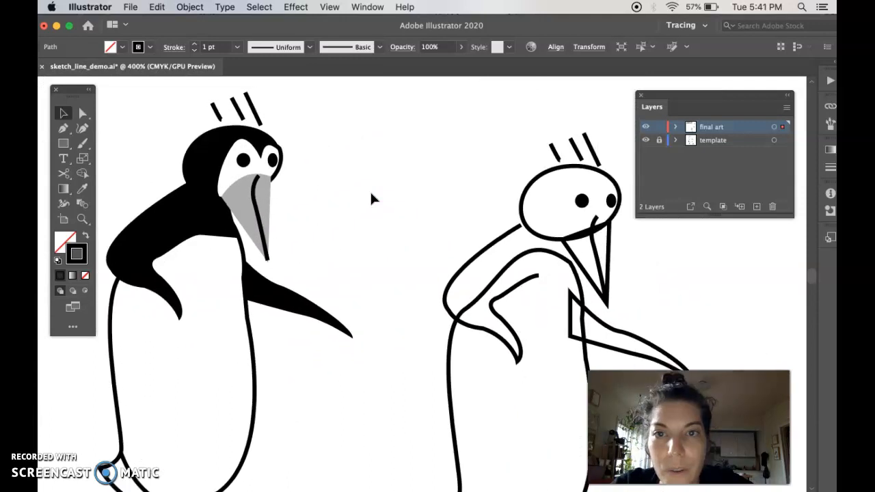
scroll(371, 197, "right", 5)
scroll(287, 231, "left", 3)
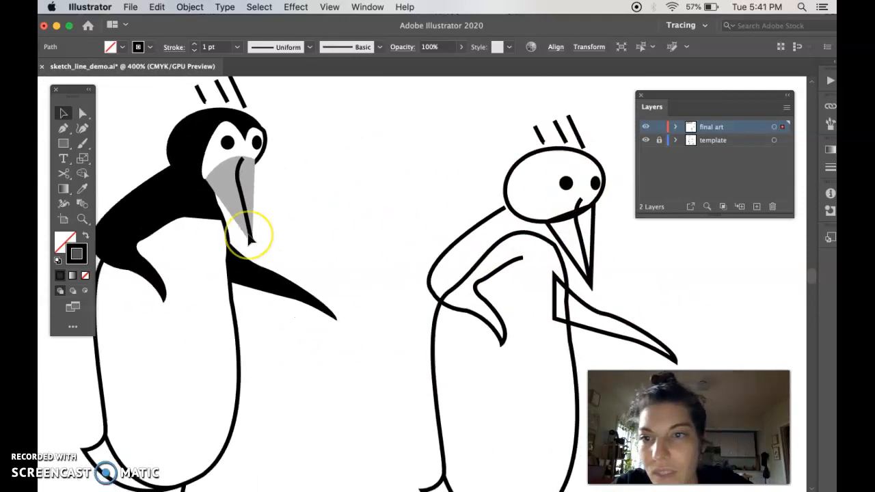
scroll(250, 235, "left", 8)
Step: Inspect the filled penguin's outstretched wing and body overlap in both Outline view and Preview
left_click(367, 257)
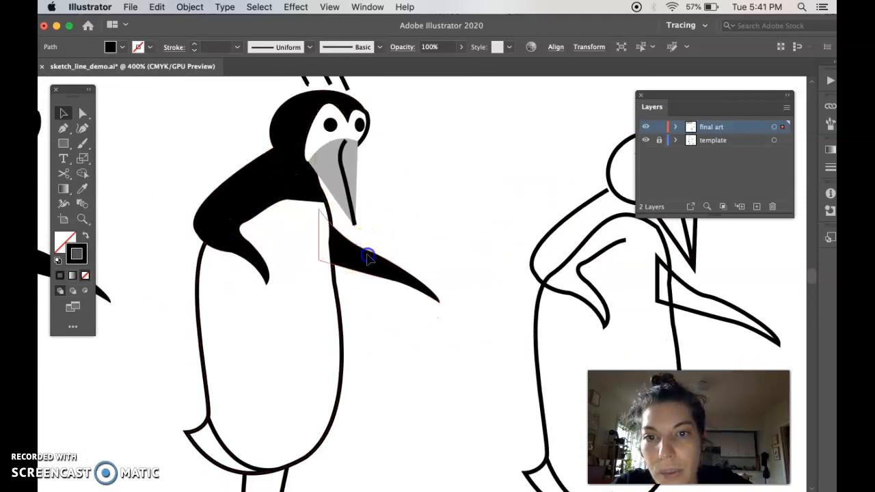
left_click(303, 255)
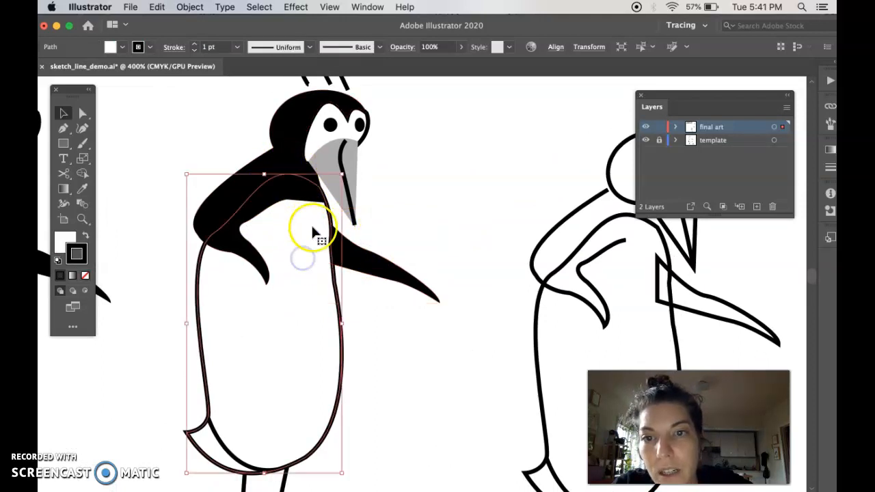
key("ctrl+y")
left_click(400, 368)
left_click(338, 257)
key("ctrl+y")
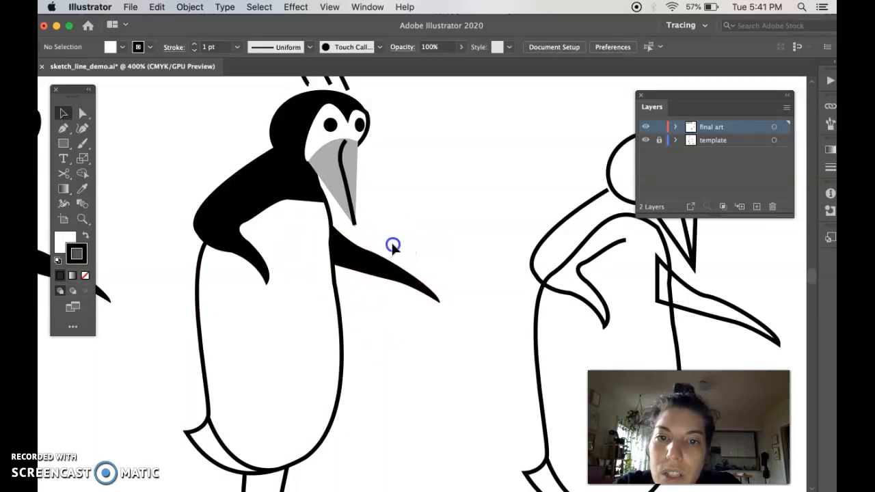
Step: Select the filled penguin's outstretched wing behind the body and review the Arrange options for its stacking order
left_click(384, 275)
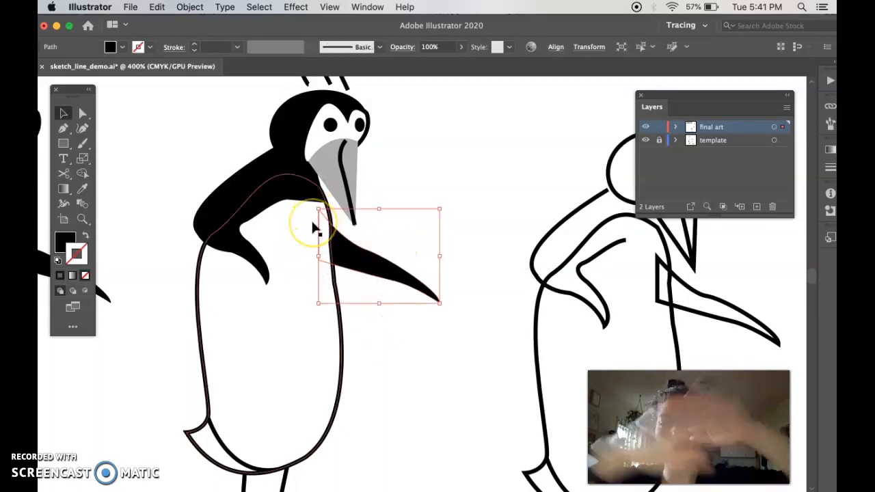
left_click(438, 222)
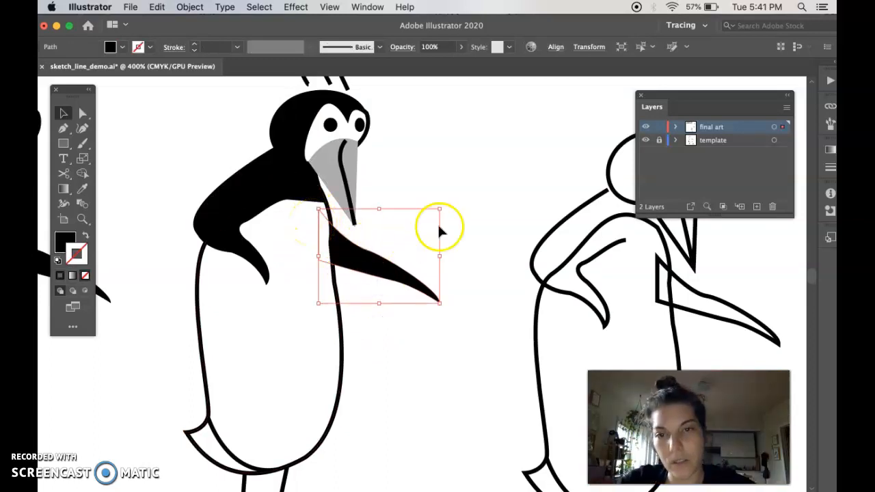
left_click(367, 263)
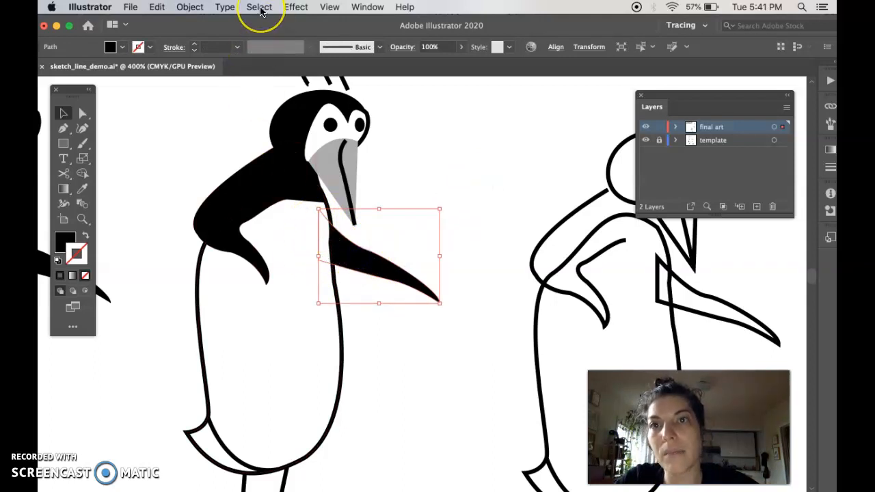
left_click(204, 9)
mouse_move(213, 35)
left_click(345, 70)
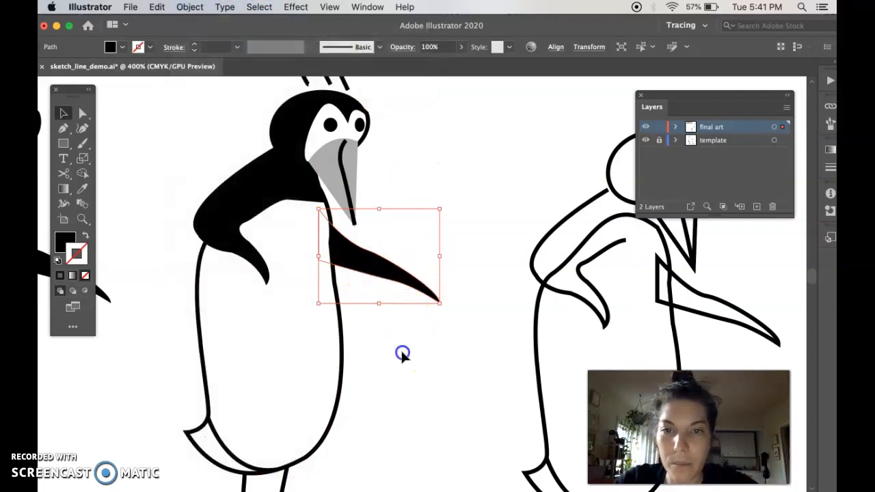
Step: Examine how the filled penguin's black shoulder and bent wing shape overlaps the white body shape
left_click(401, 353)
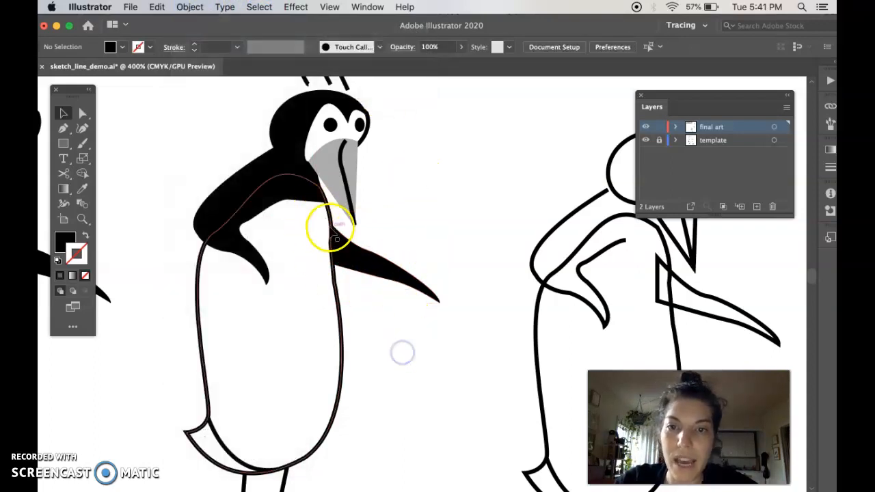
left_click(241, 254)
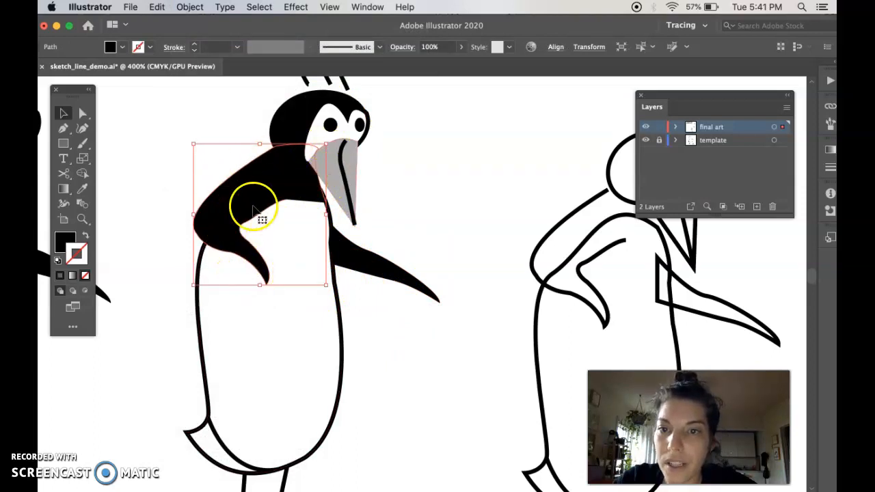
left_click(308, 348)
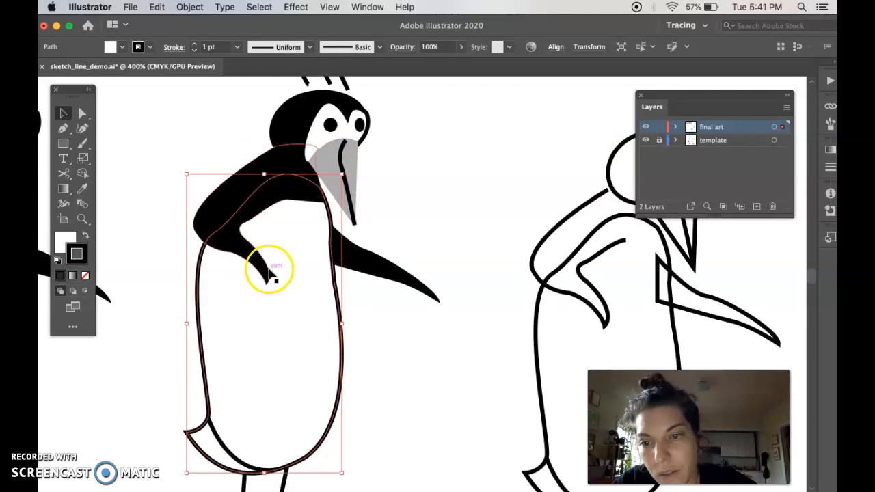
scroll(233, 422, "down", 3)
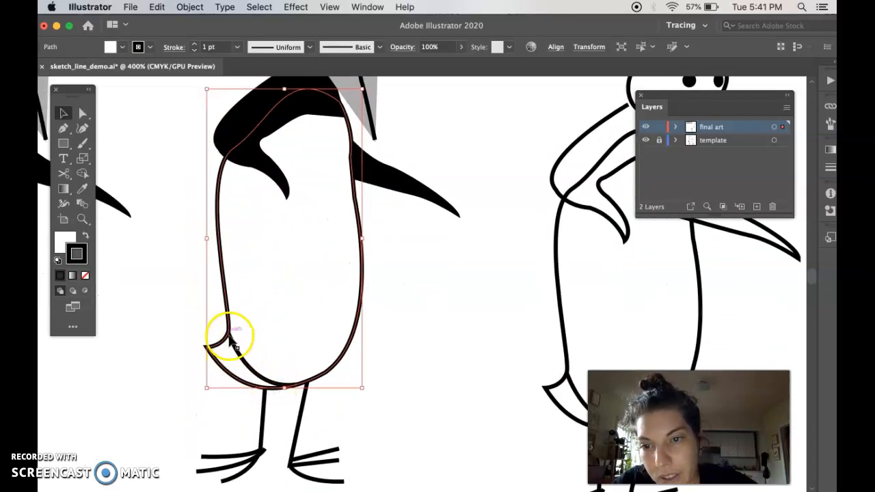
scroll(289, 309, "up", 5)
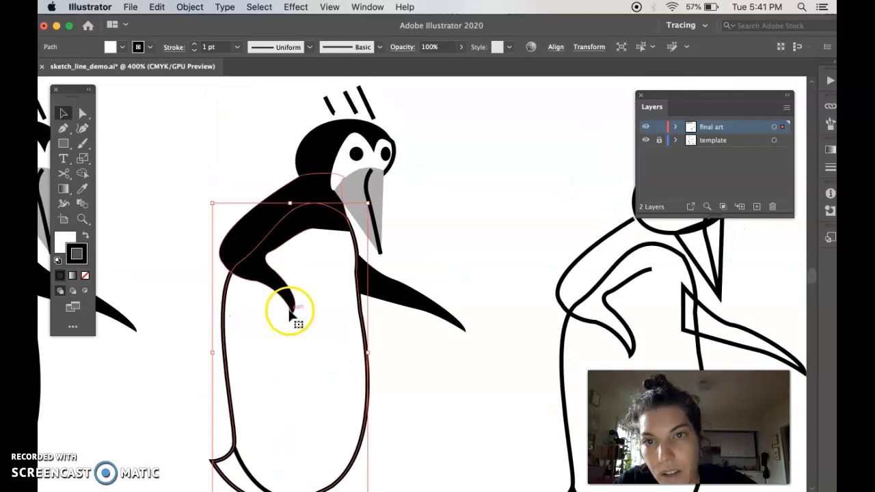
Step: Try moving the gray beak shape away from the filled penguin's face, undo the move and deselect it
left_click_drag(340, 210, 426, 236)
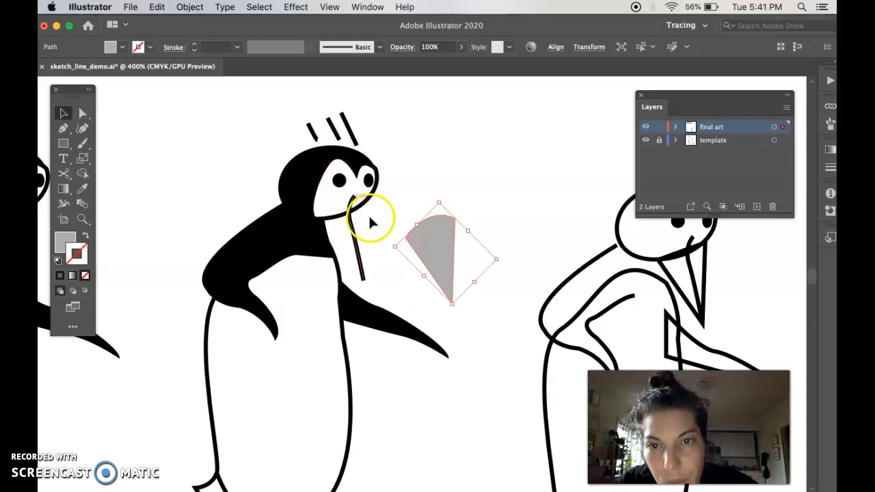
key("super+z")
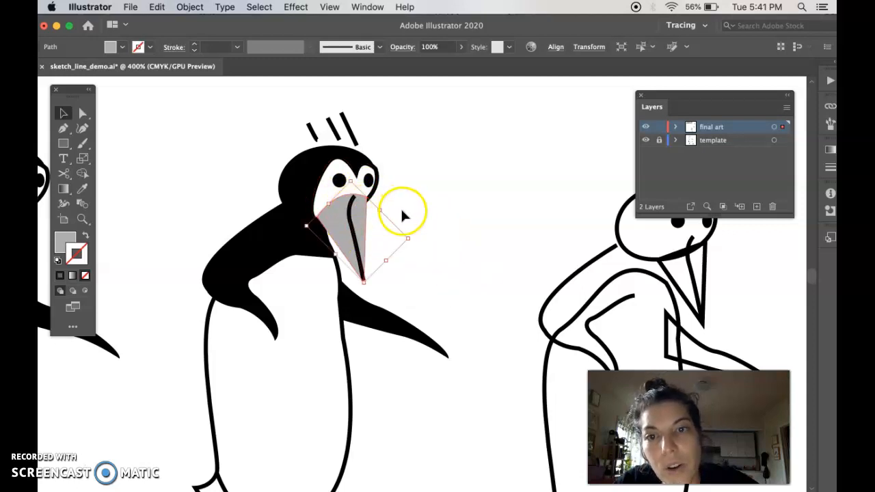
left_click(404, 213)
Step: Switch to the TextEdit note about making each different color its own object and read it
scroll(402, 214, "right", 5)
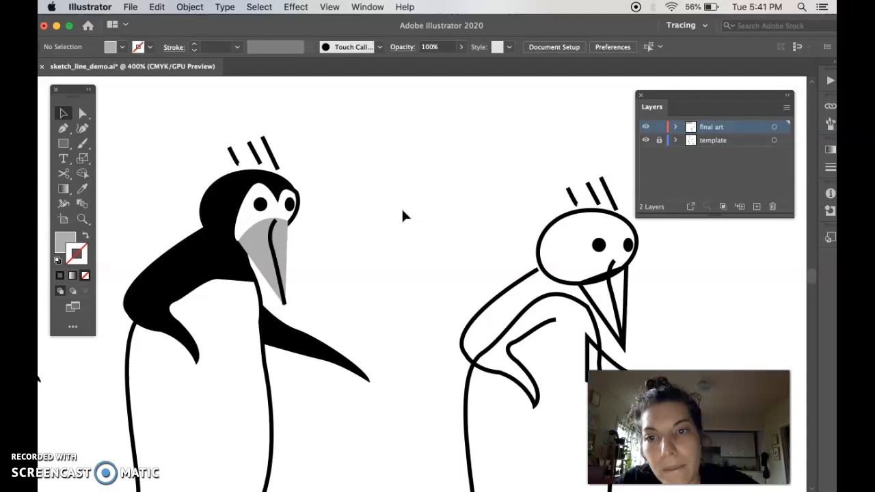
scroll(403, 216, "right", 1)
scroll(403, 216, "down", 1)
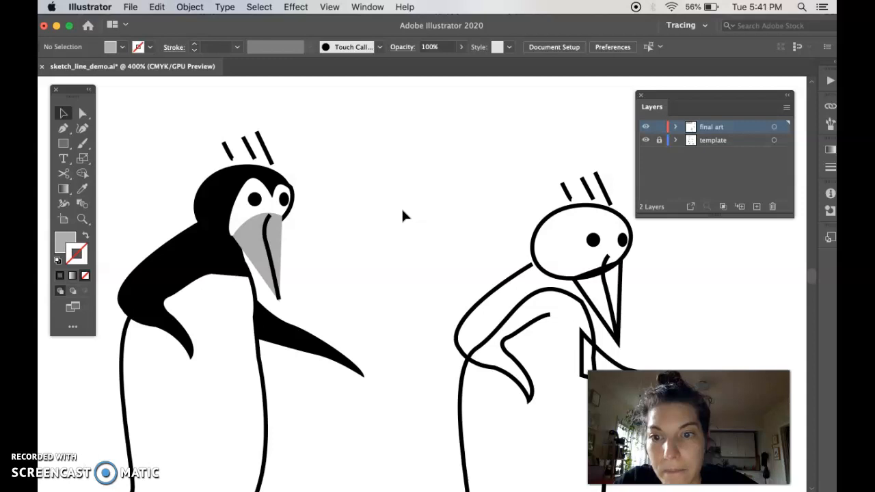
left_click(67, 464)
left_click(325, 373)
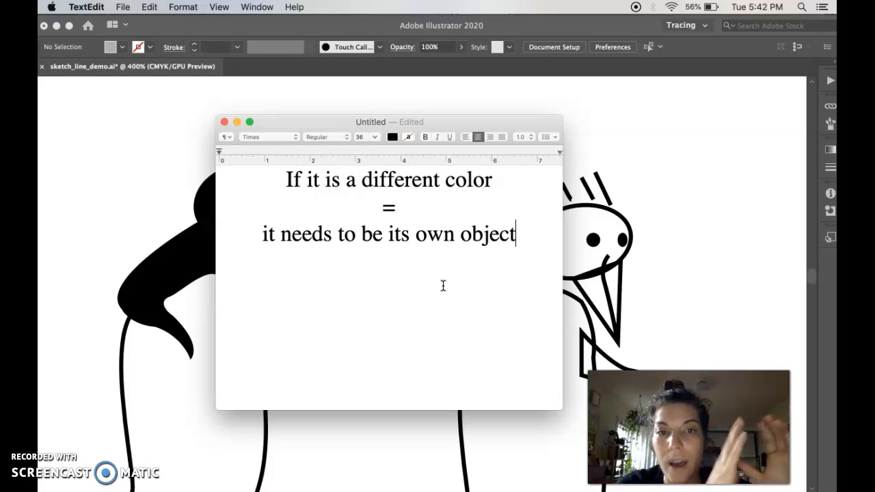
Step: Switch back to Illustrator and swap the line-art penguin's head ellipse to a black fill with no stroke
left_click(607, 184)
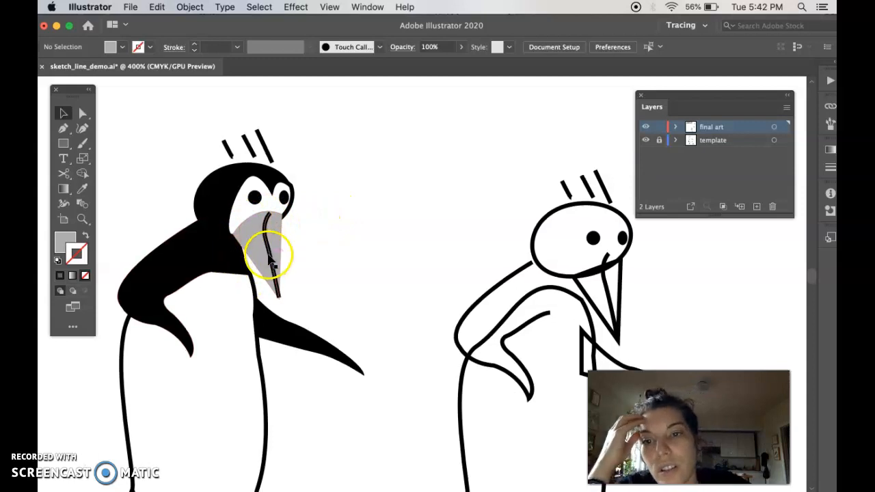
scroll(274, 250, "down", 3)
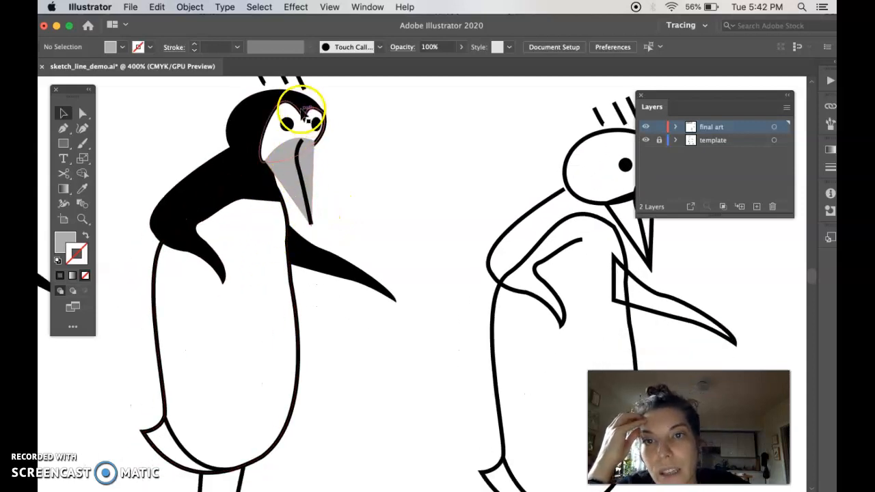
scroll(444, 211, "right", 5)
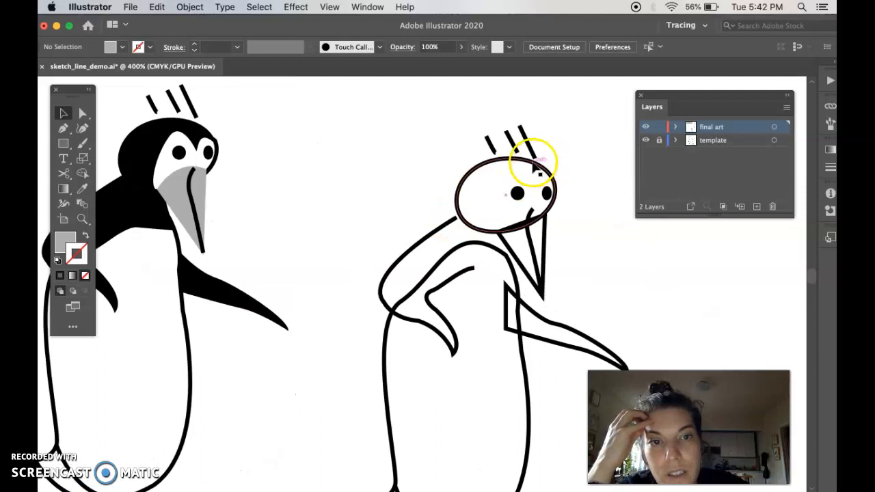
left_click(531, 158)
left_click(599, 275)
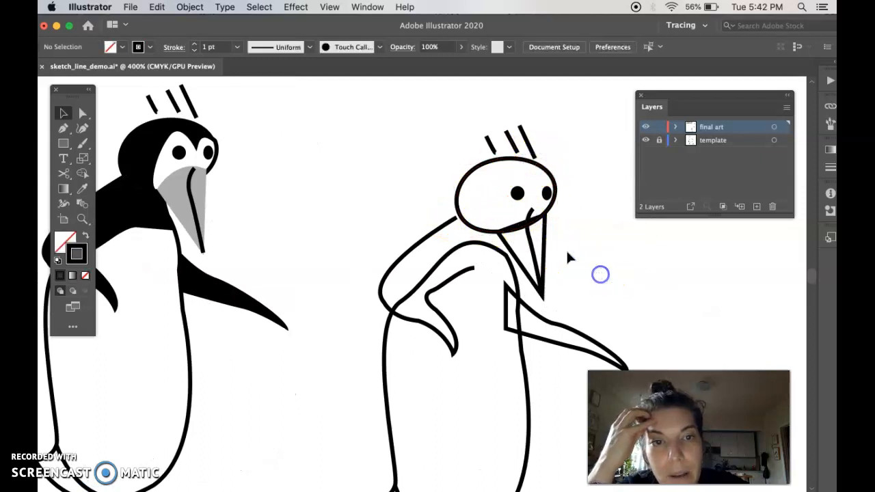
left_click(530, 163)
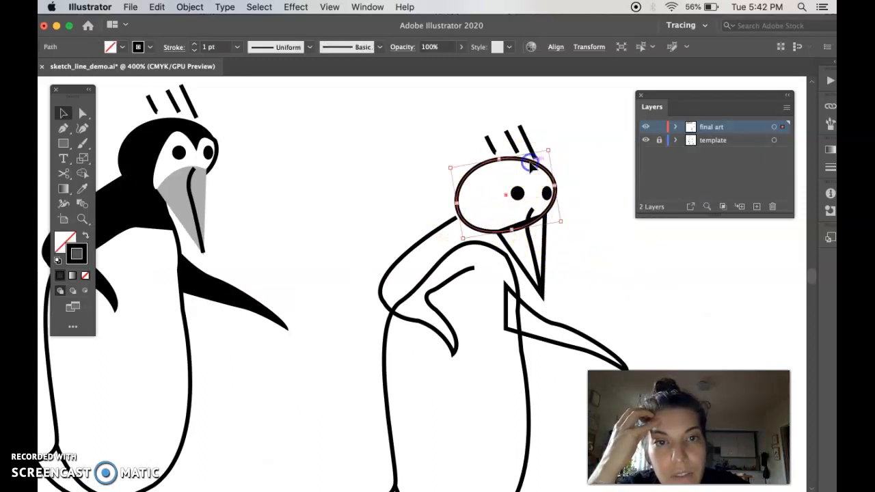
left_click(86, 236)
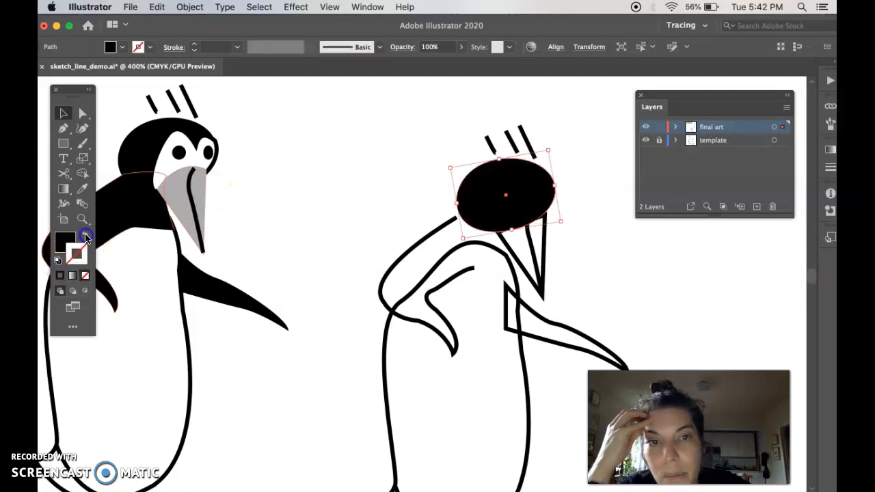
left_click(309, 197)
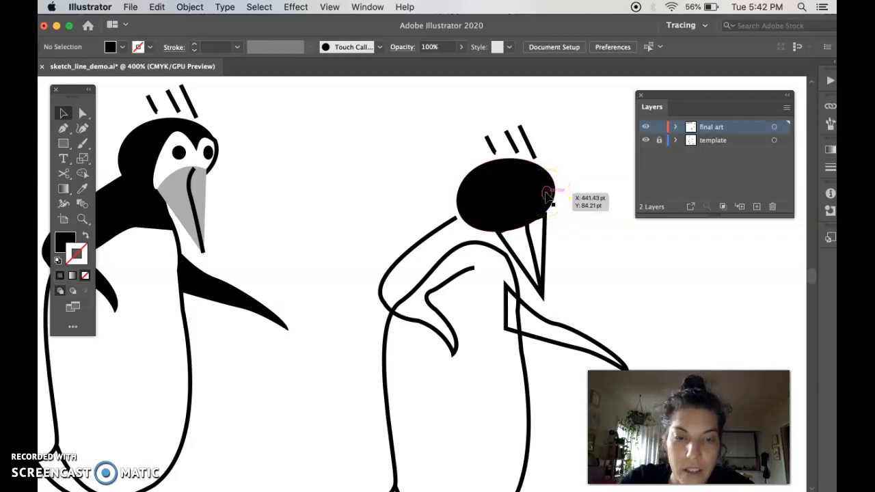
Step: Select both of the line-art penguin's eyes in Outline view and fill them with white, FFFFFF
key("super+y")
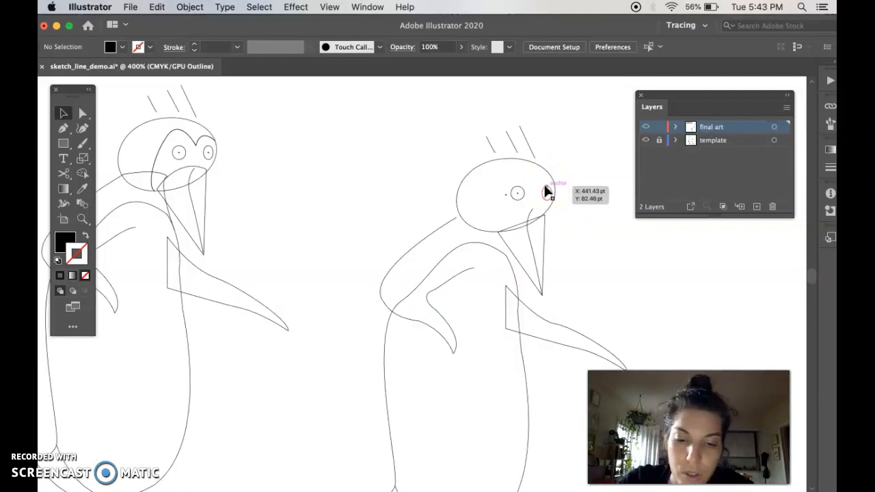
left_click(545, 186)
left_click(518, 186, "shift")
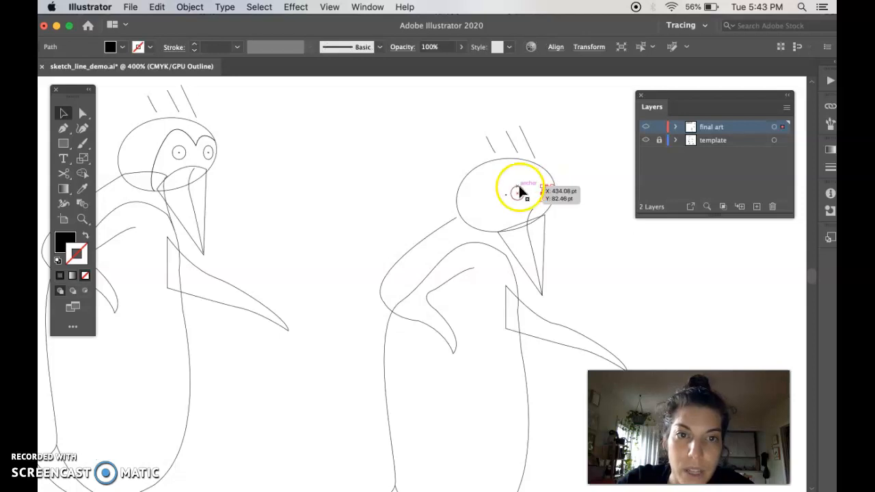
key("super+y")
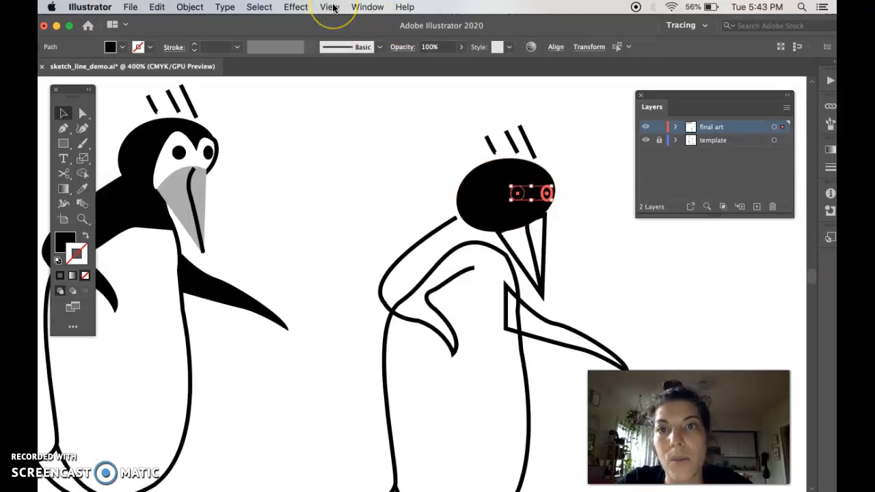
double_click(65, 240)
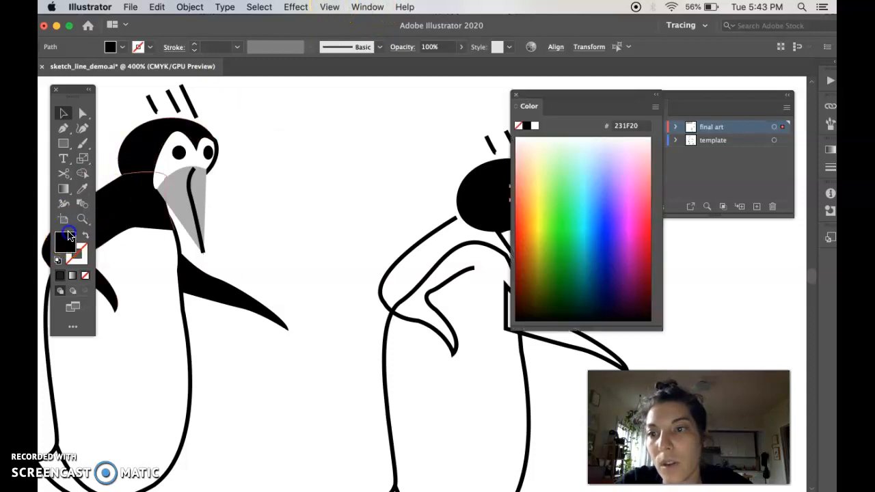
mouse_move(346, 257)
left_mouse_down()
mouse_move(266, 176)
mouse_move(250, 330)
mouse_move(251, 131)
left_mouse_up()
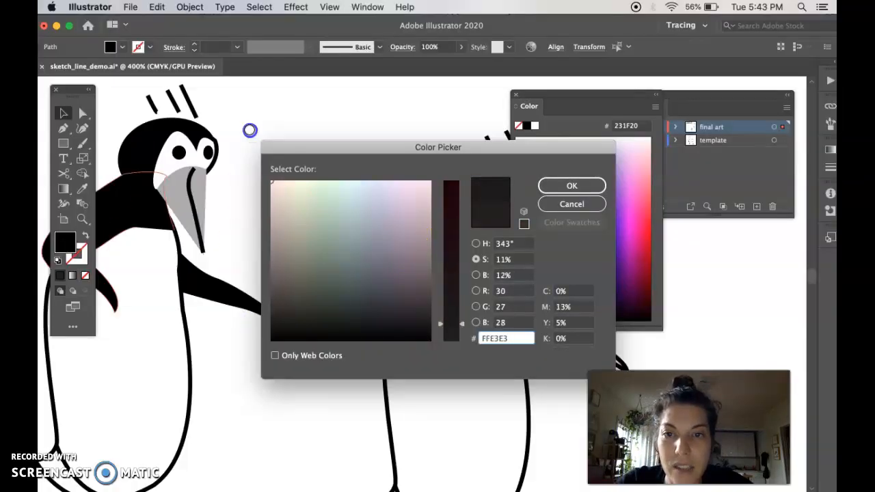
left_click_drag(341, 283, 306, 198)
left_click_drag(462, 325, 463, 372)
mouse_move(329, 238)
left_mouse_down()
mouse_move(260, 181)
mouse_move(263, 175)
left_mouse_up()
left_click(554, 187)
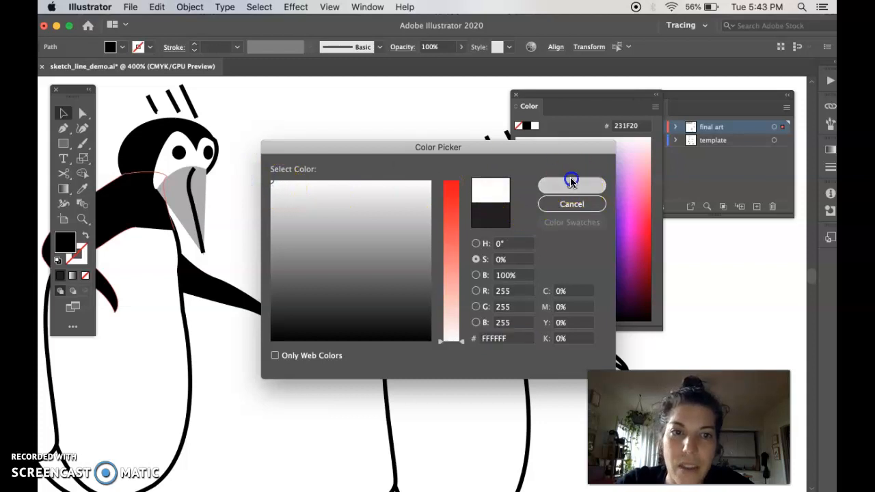
left_click(578, 185)
left_click(420, 164)
Step: Duplicate the filled penguin's white face shape and place the copy over the line-art penguin's black head
scroll(414, 161, "right", 3)
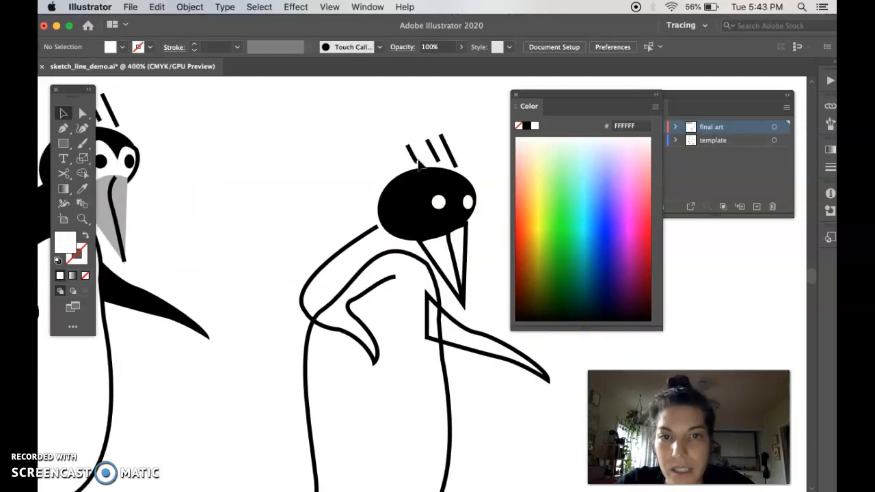
scroll(448, 234, "right", 2)
scroll(447, 234, "down", 1)
left_click(425, 183)
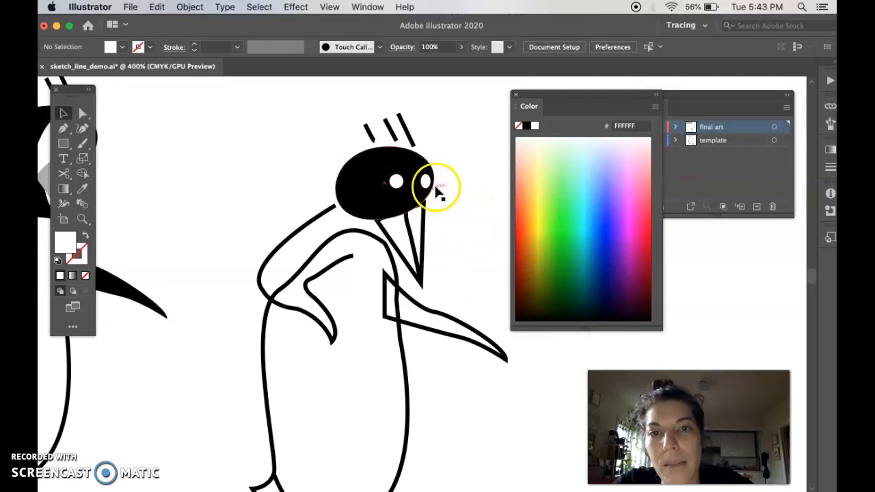
scroll(458, 277, "left", 6)
scroll(458, 277, "up", 1)
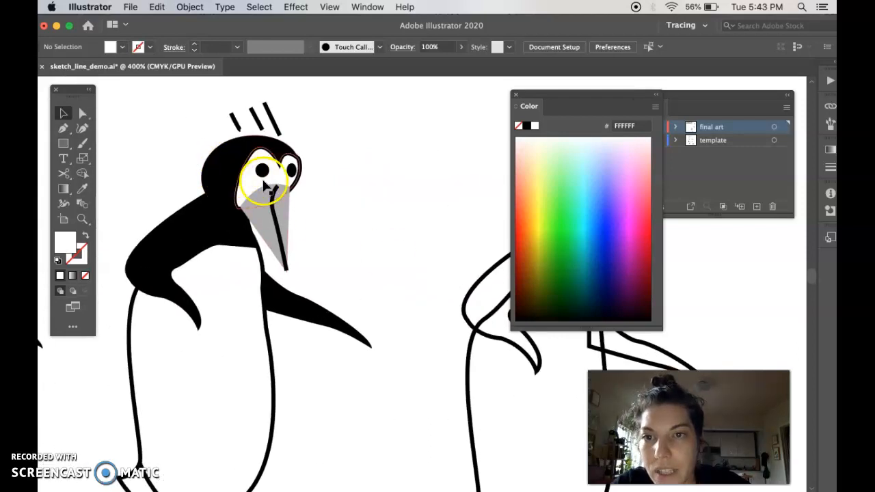
left_click(247, 184)
key("d")
mouse_move(248, 183)
left_mouse_down()
mouse_move(383, 180)
mouse_move(378, 194)
left_mouse_up()
scroll(367, 187, "right", 6)
scroll(367, 188, "up", 1)
left_click_drag(198, 192, 401, 240)
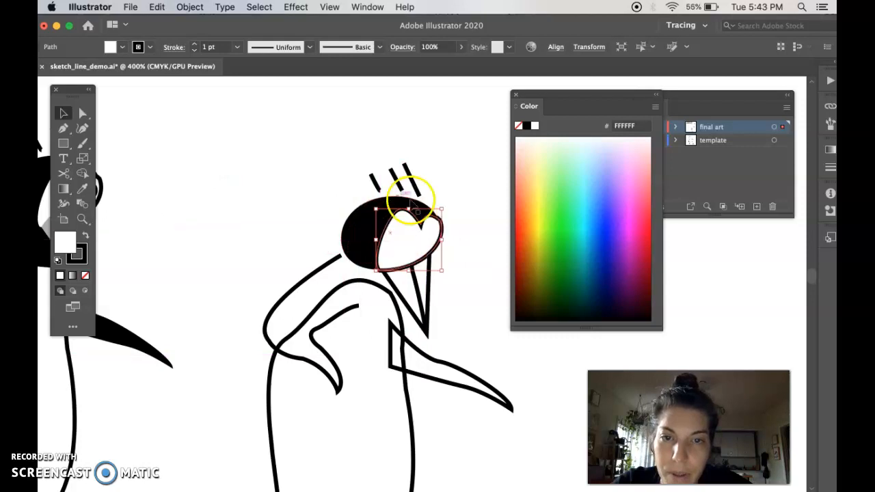
left_click(474, 232)
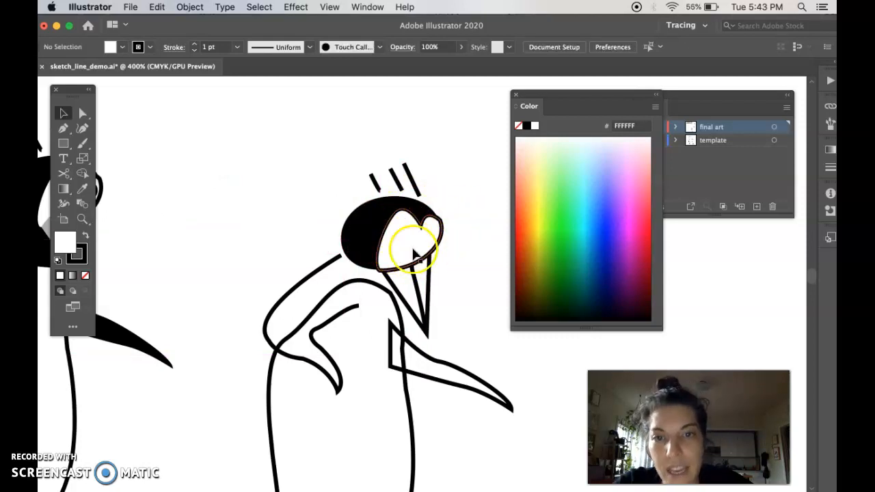
Step: Select both of the line-art penguin's hidden eyes in Outline view and bring them to the front in Preview
key("super+y")
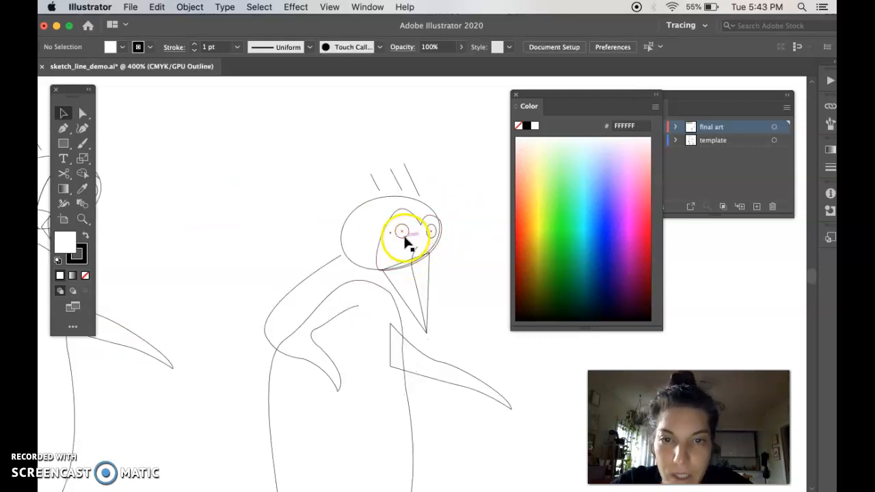
left_click(406, 242)
left_click_drag(430, 239, 440, 240)
left_click(381, 219)
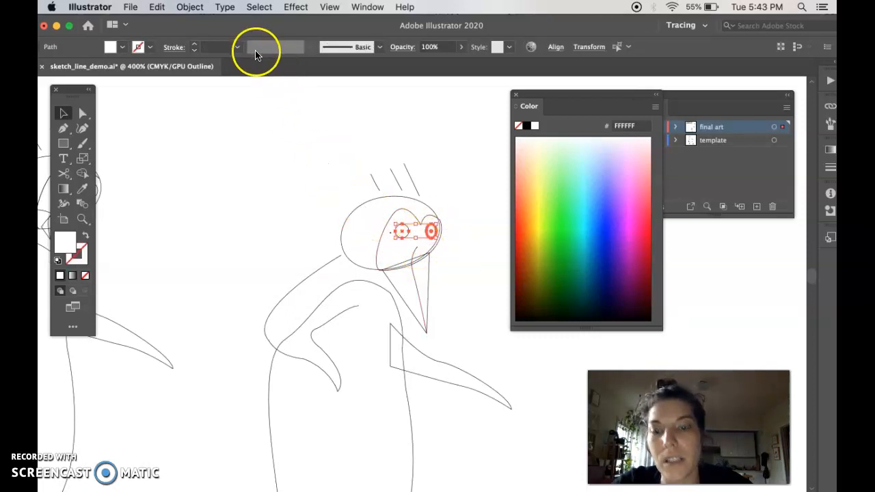
left_click(334, 7)
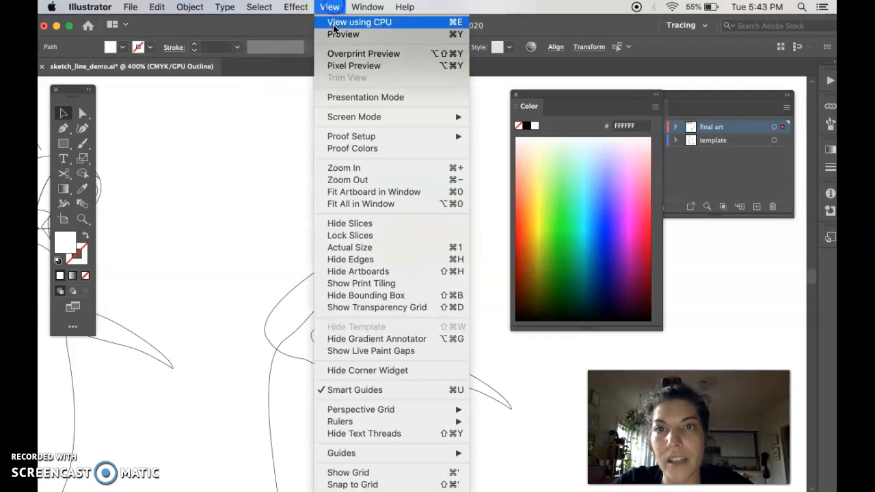
left_click(334, 34)
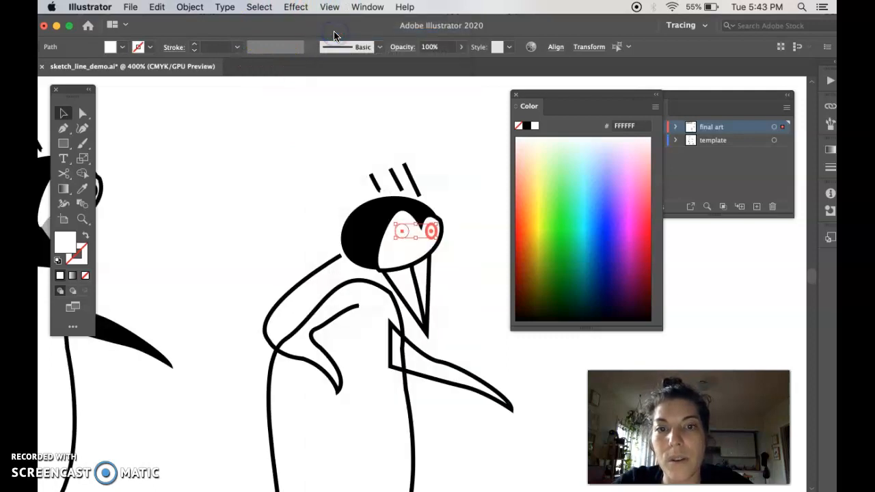
left_click(193, 7)
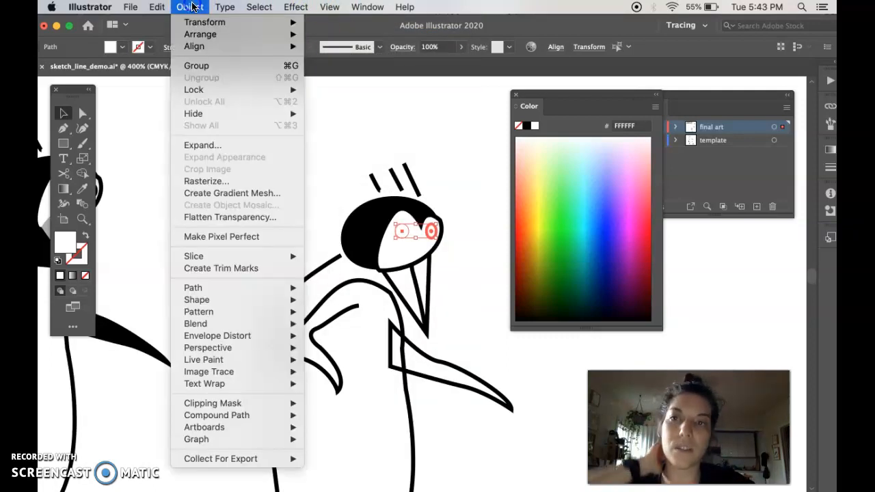
mouse_move(250, 34)
left_click(328, 36)
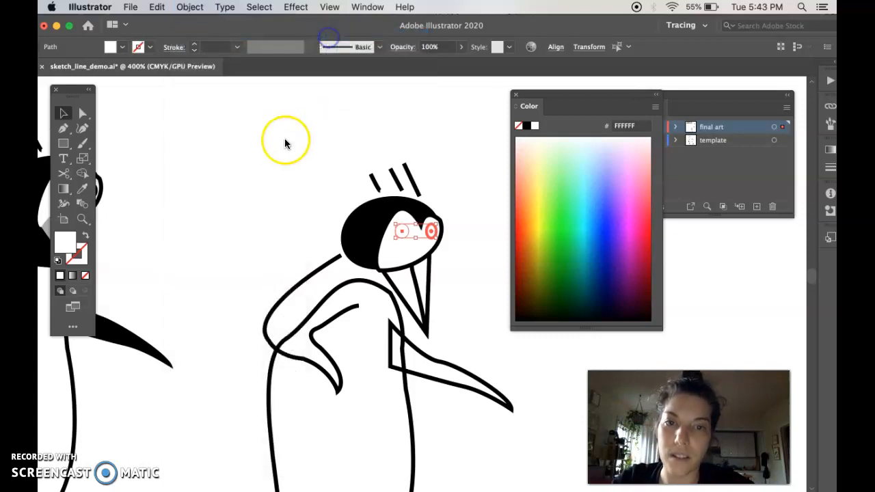
left_click(191, 8)
mouse_move(205, 34)
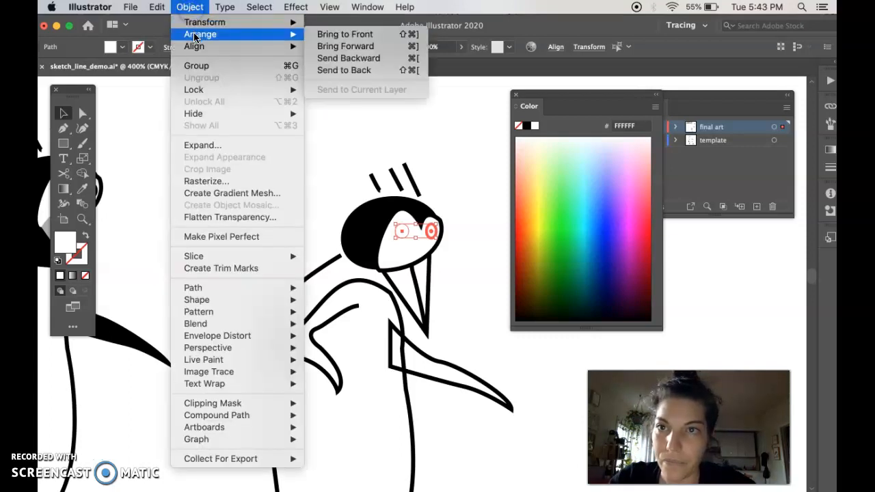
left_click(326, 35)
left_click(298, 133)
Step: Move both eyes off the line-art penguin's head, fill them with black, 000000, and place them back on its white face
left_click(410, 252)
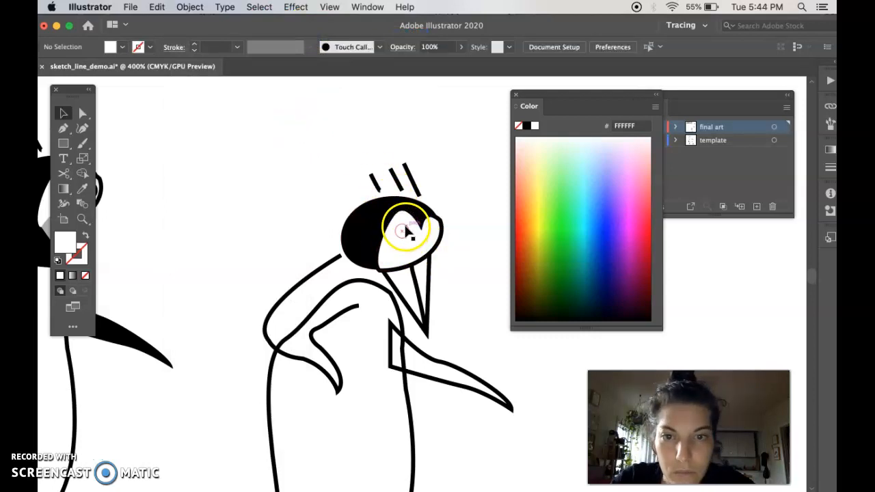
left_click(404, 235)
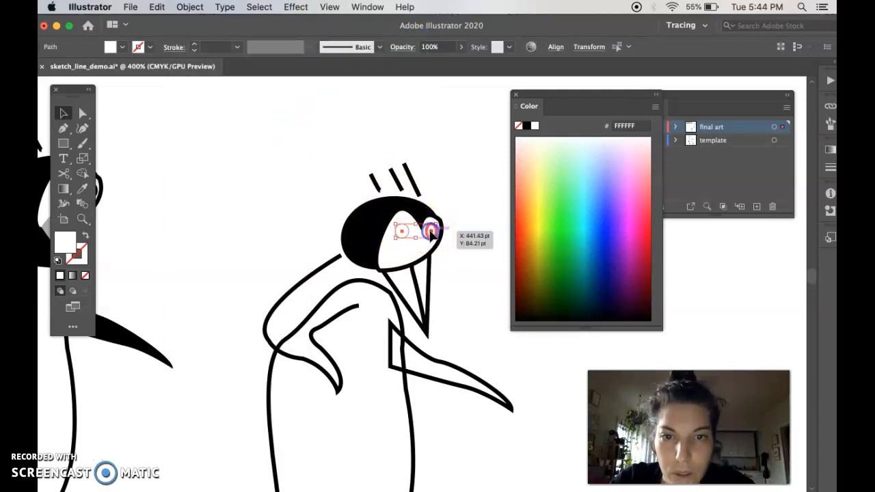
left_click_drag(428, 227, 304, 143)
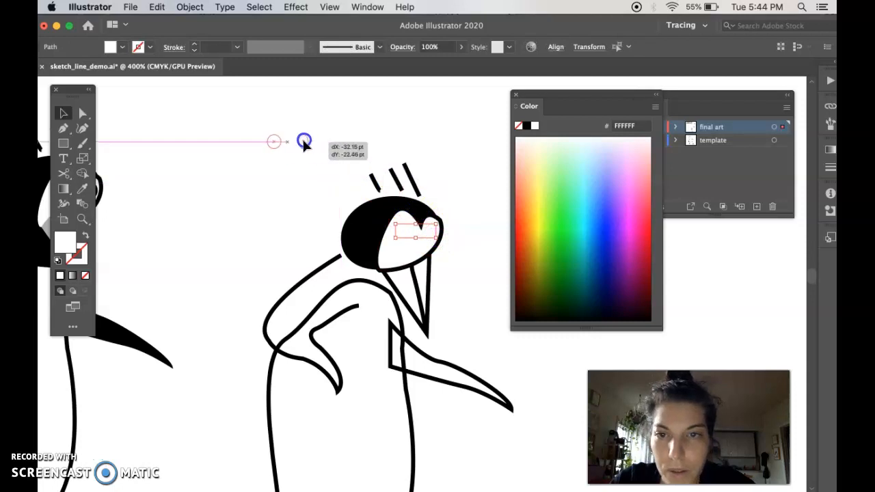
double_click(64, 240)
left_click_drag(357, 281, 435, 341)
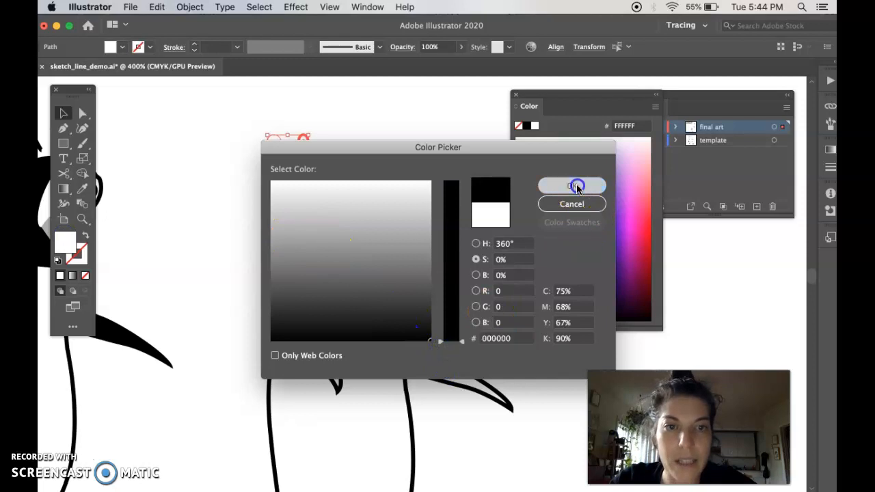
left_click(571, 185)
left_click_drag(305, 153, 432, 236)
left_click(464, 254)
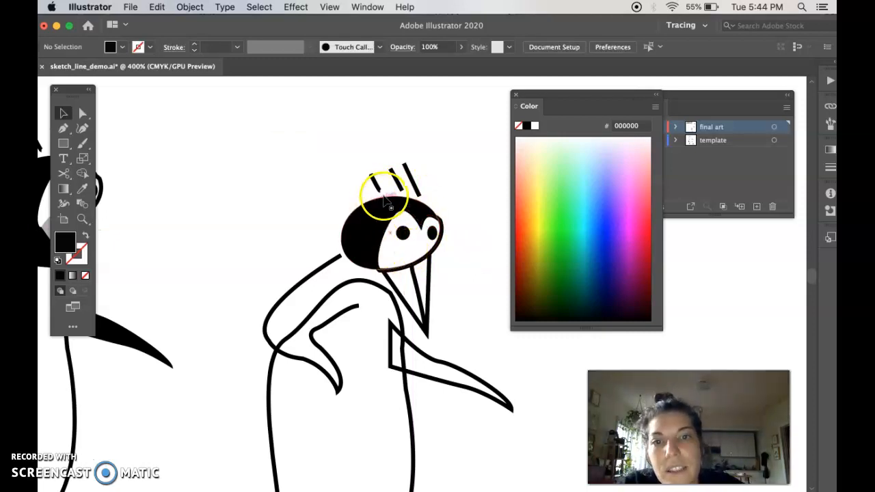
Step: Swap the line-art penguin's shoulder and bent wing path to a black fill with no stroke
scroll(371, 308, "down", 3)
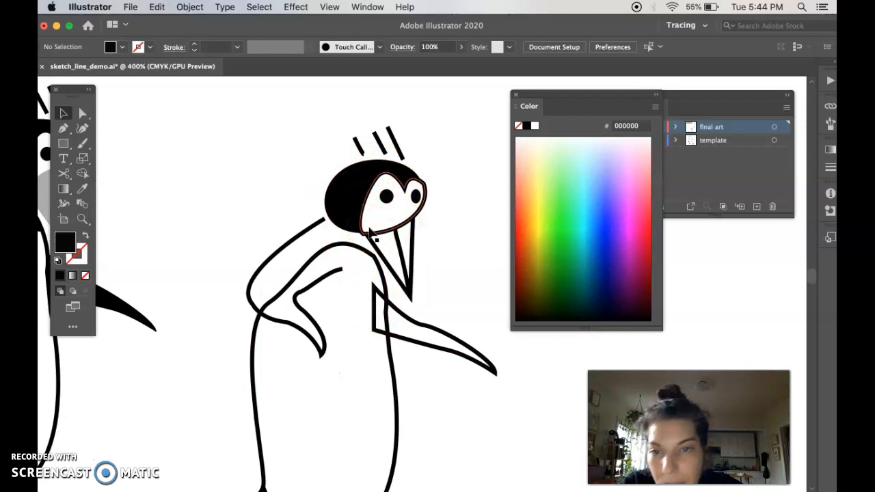
left_click(337, 276)
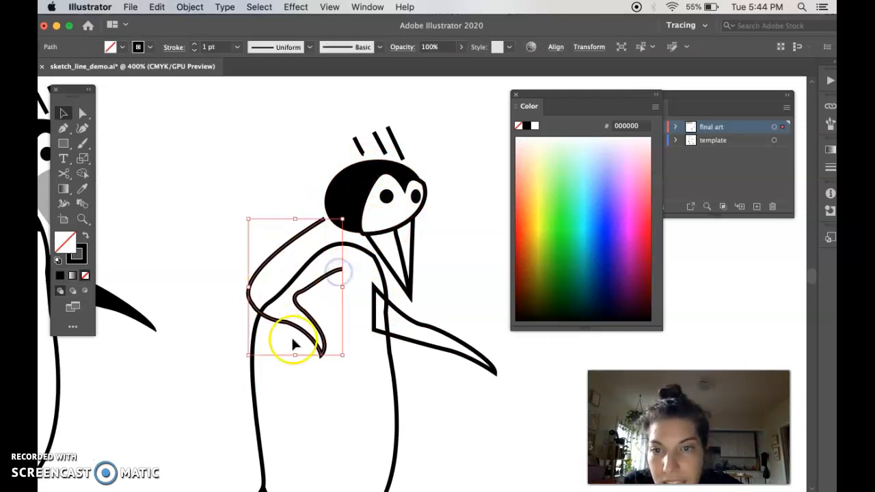
left_click(85, 237)
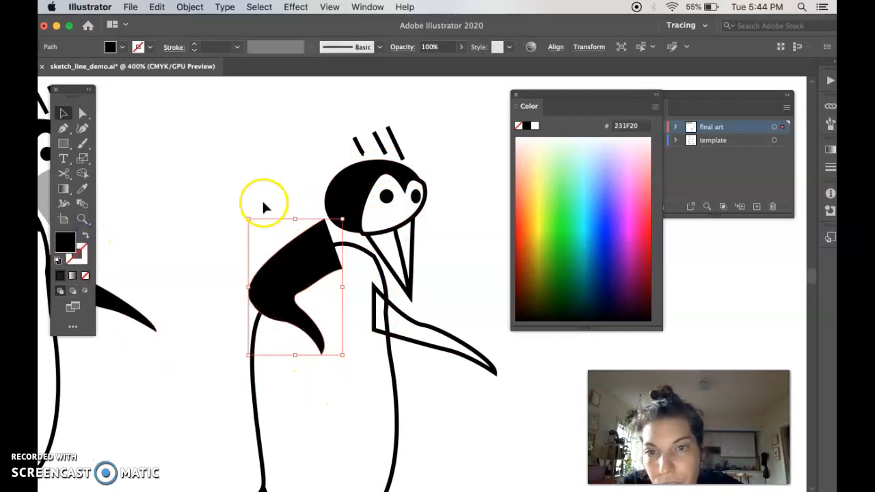
left_click(258, 197)
left_click(353, 251)
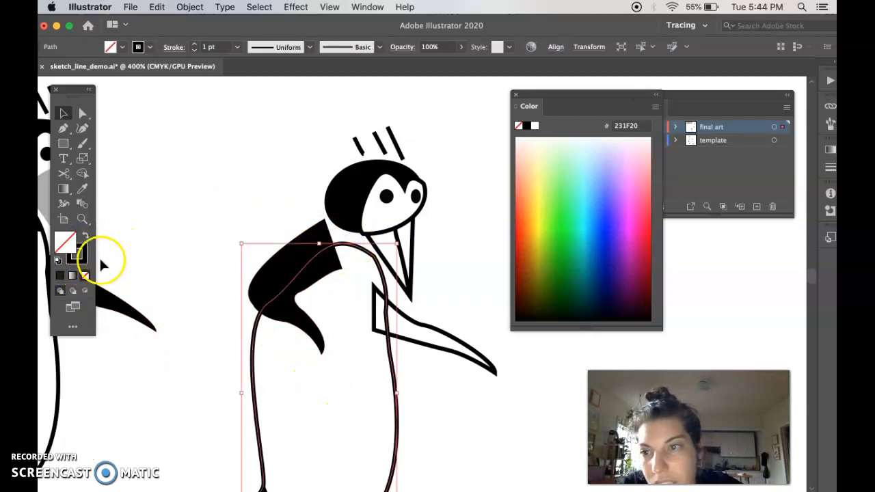
left_click(152, 181)
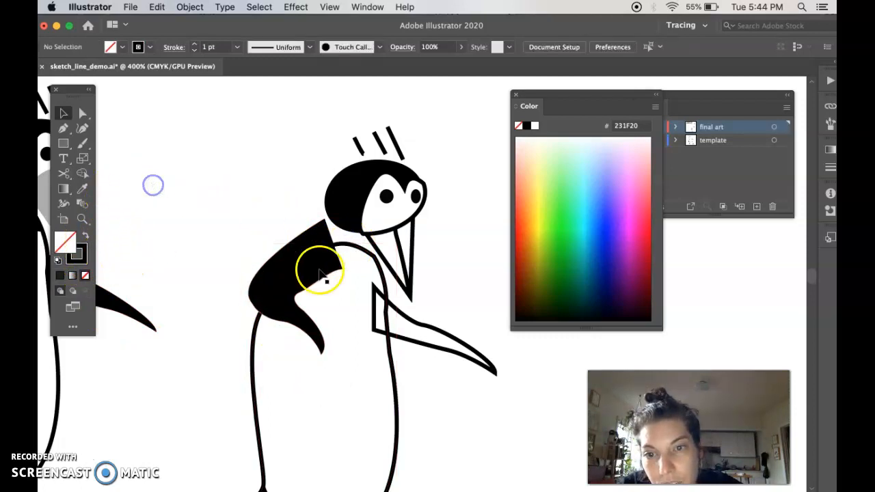
Step: Examine how the filled penguin's black shoulder and bent wing shape overlaps its body, compared with the line-art penguin's
scroll(318, 269, "down", 5)
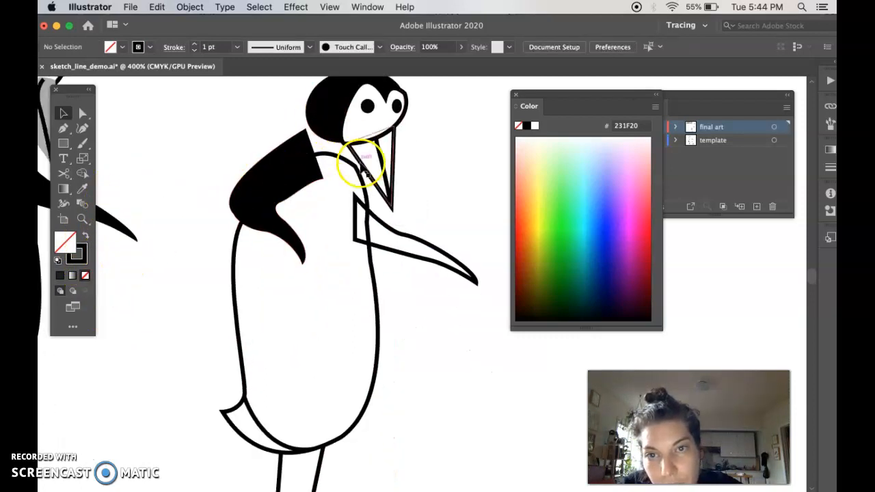
scroll(239, 194, "left", 1)
scroll(239, 191, "left", 10)
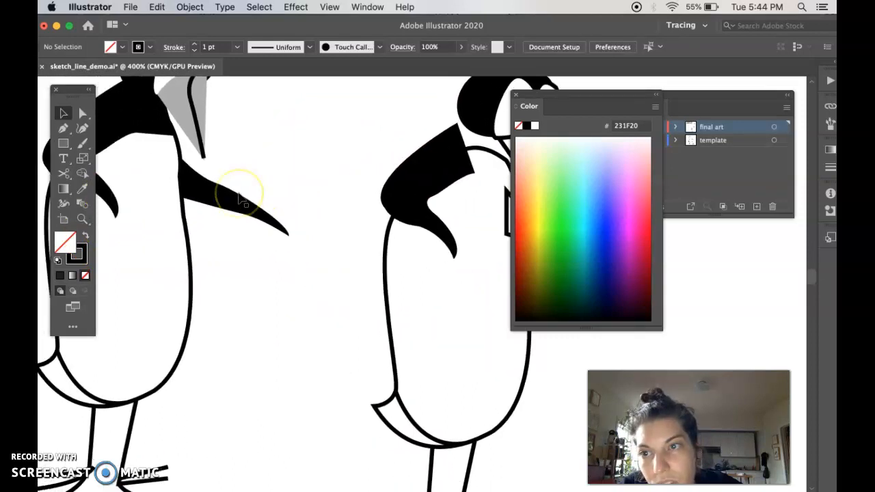
left_click(185, 221)
scroll(187, 220, "left", 6)
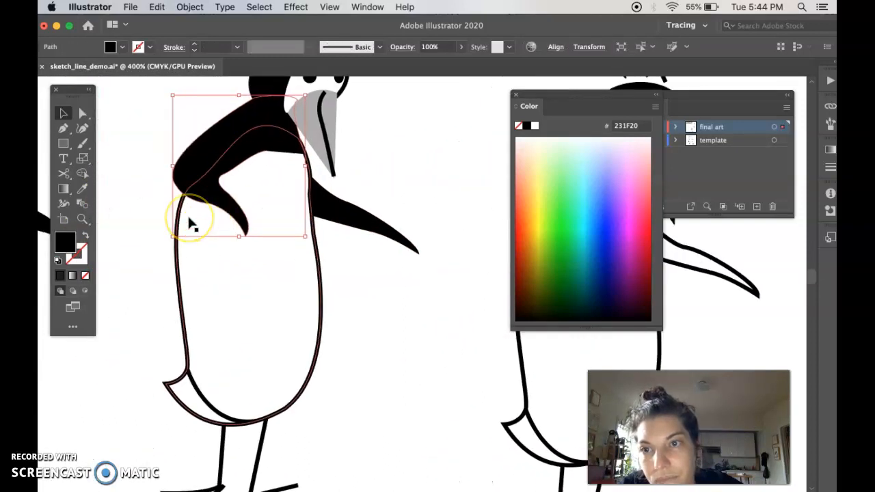
left_click(263, 108)
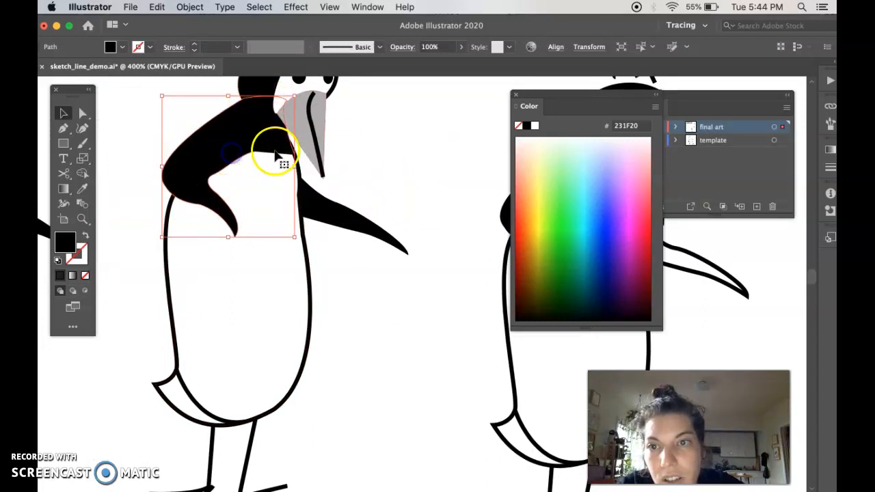
left_click(387, 183)
scroll(289, 171, "right", 5)
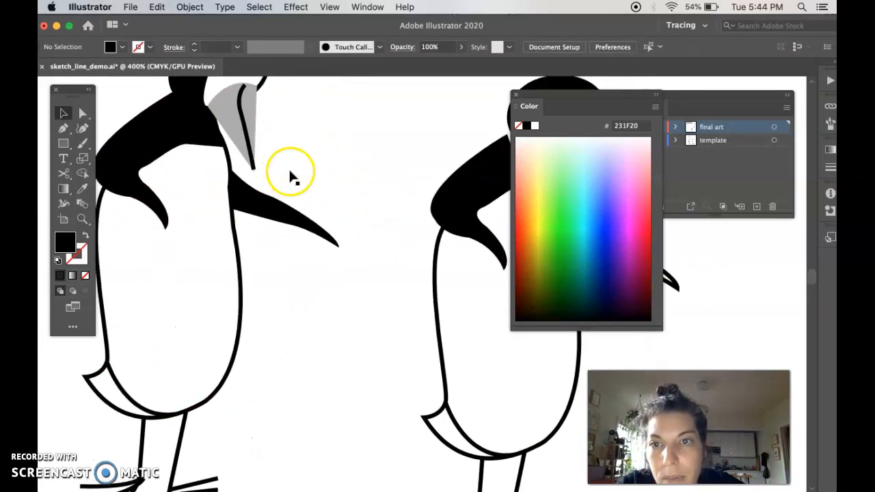
Step: Inspect the filled penguin's shoulder path behind its head and chest in Outline view, compare the line-art penguin's path, and return to Preview
key("super+y")
scroll(235, 156, "left", 2)
scroll(232, 162, "up", 2)
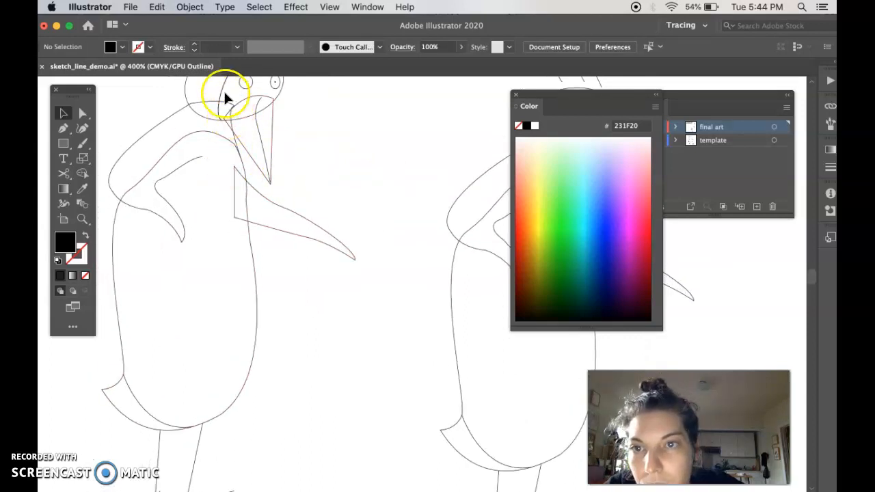
left_click(213, 106)
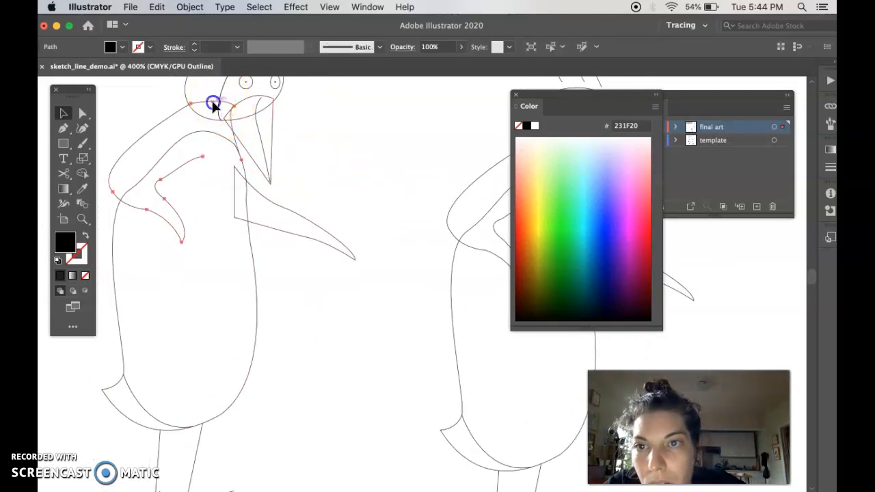
left_click(360, 210)
scroll(360, 210, "right", 7)
scroll(362, 211, "up", 1)
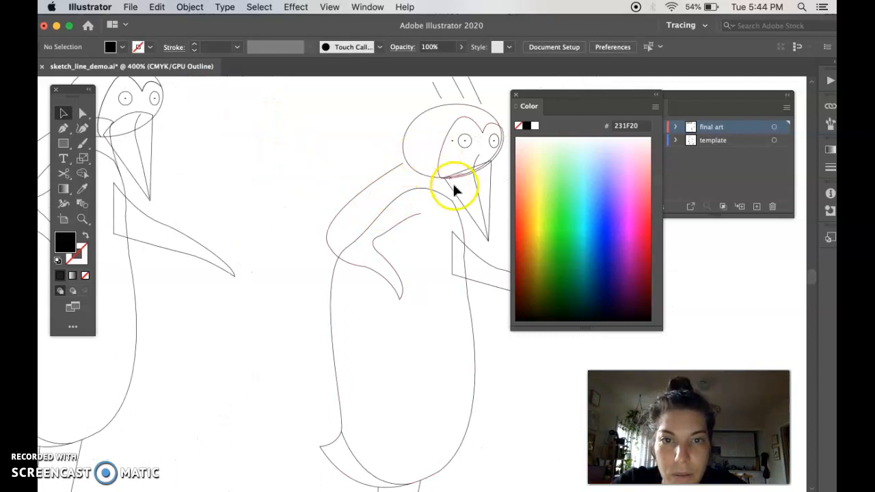
key("super+y")
scroll(347, 228, "right", 5)
scroll(350, 232, "up", 2)
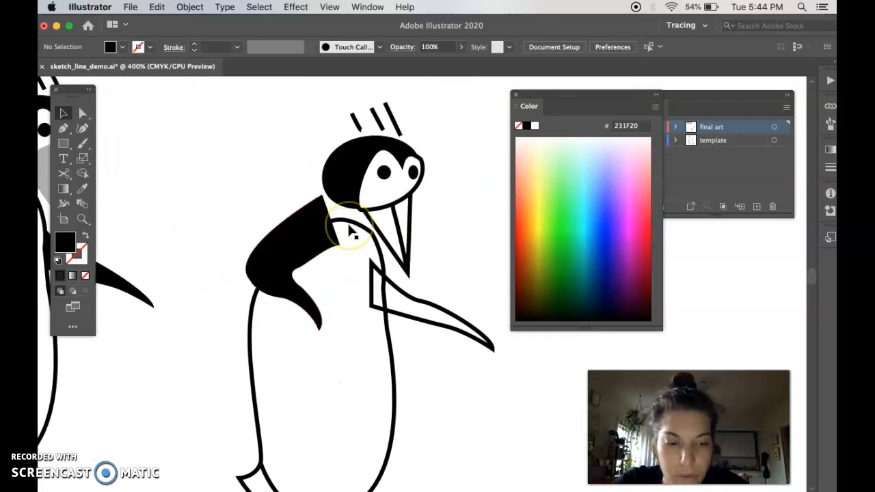
Step: Swap the line-art penguin's shoulder and bent wing path back to a black 1 pt stroke with no fill
key("p")
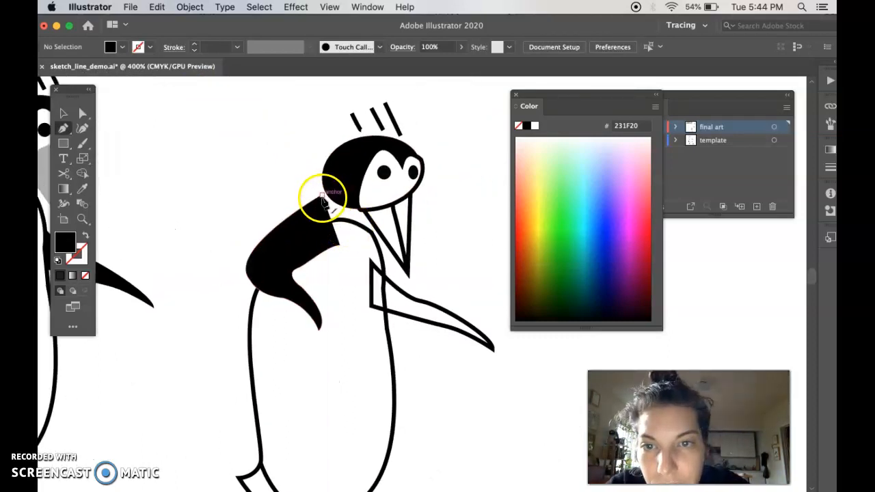
scroll(322, 227, "up", 6)
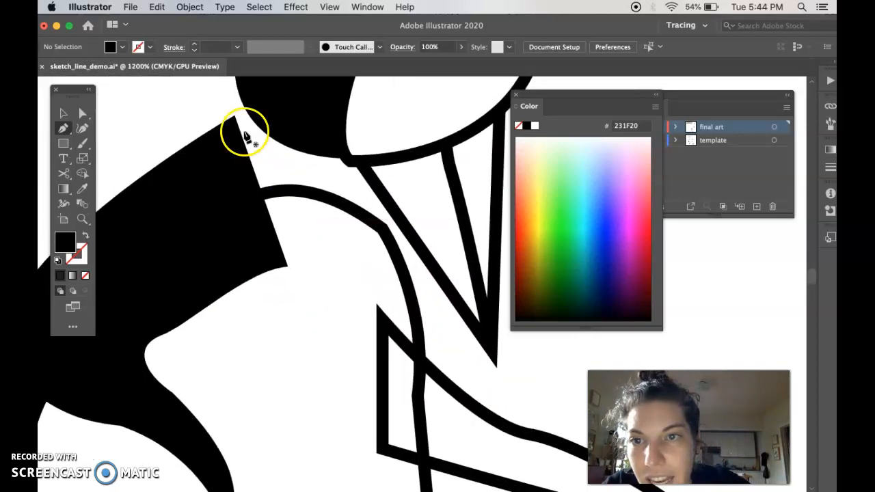
left_click(85, 237)
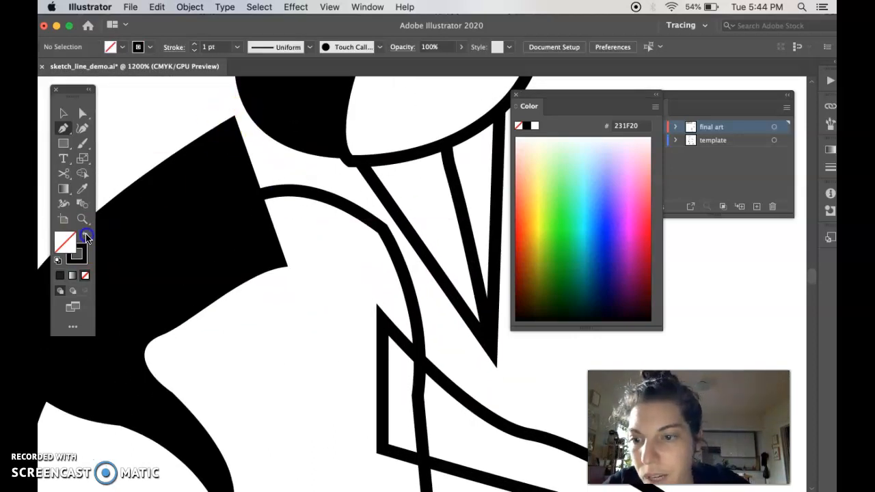
key("v")
left_click(199, 239)
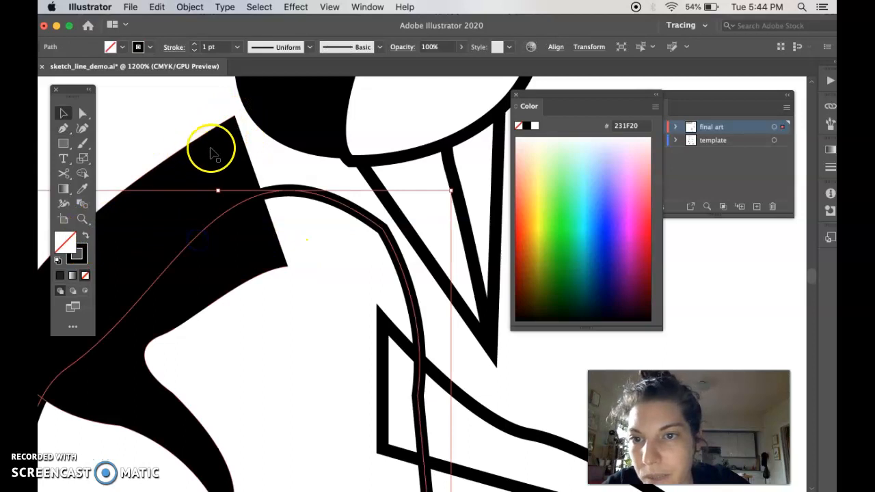
left_click(215, 142)
left_click(86, 236)
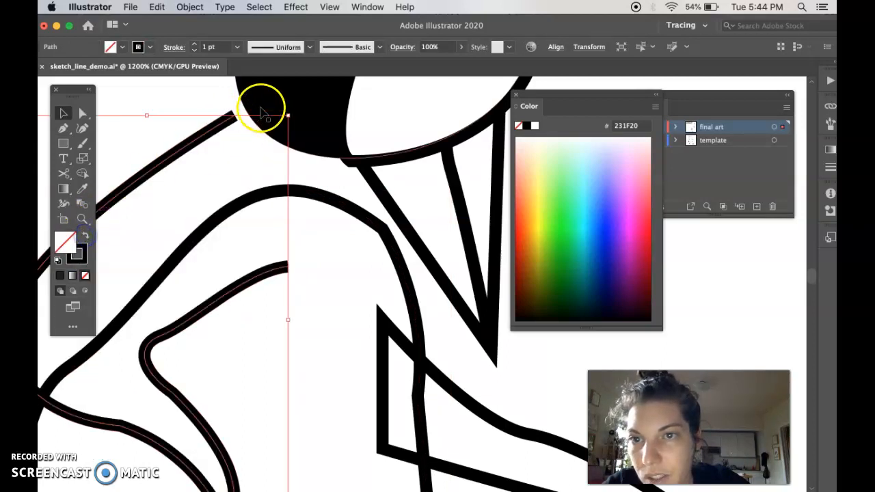
Step: Continue the open shoulder path from its upper end with the Pen tool, adding two corner points across the head and white face
key("super+minus")
key("super+minus")
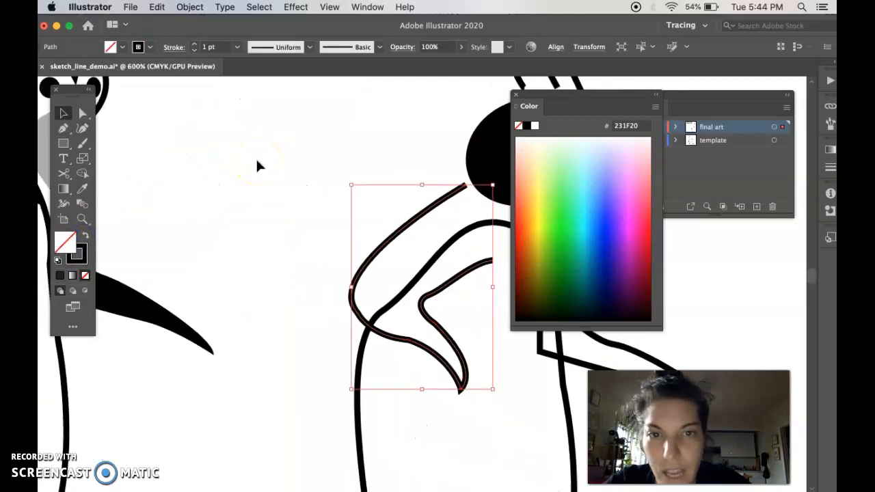
scroll(257, 166, "right", 5)
left_click(65, 131)
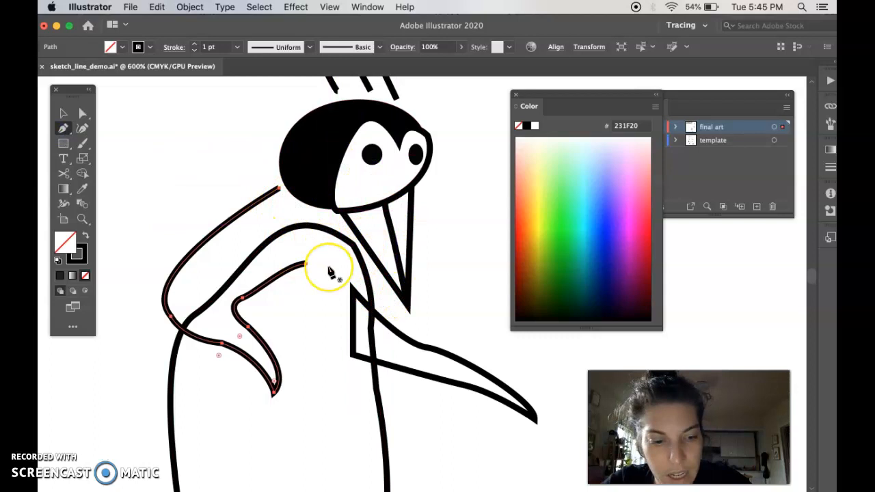
key("super+plus")
key("super+plus")
scroll(330, 271, "right", 5)
scroll(330, 271, "up", 2)
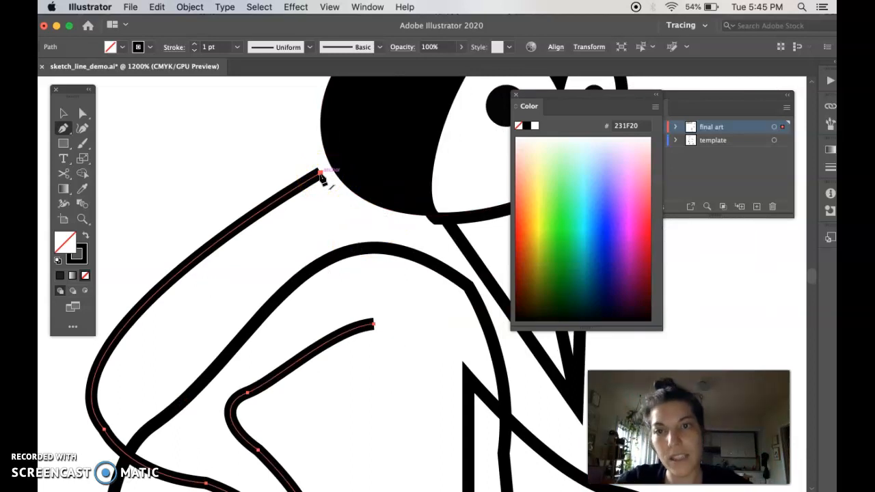
left_click(320, 174)
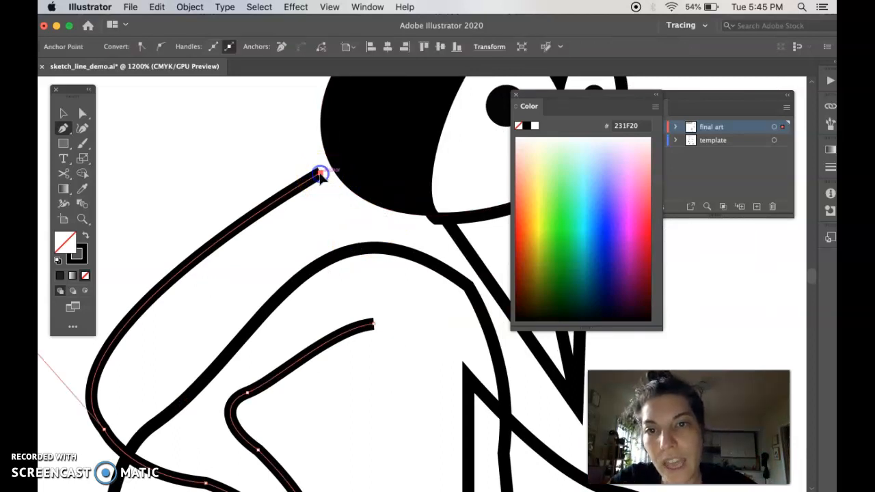
left_click(406, 125)
left_click_drag(481, 170, 492, 166)
Step: Add a curved segment from the face down the neck to the body outline at the chest, and end the path open
left_click(479, 297)
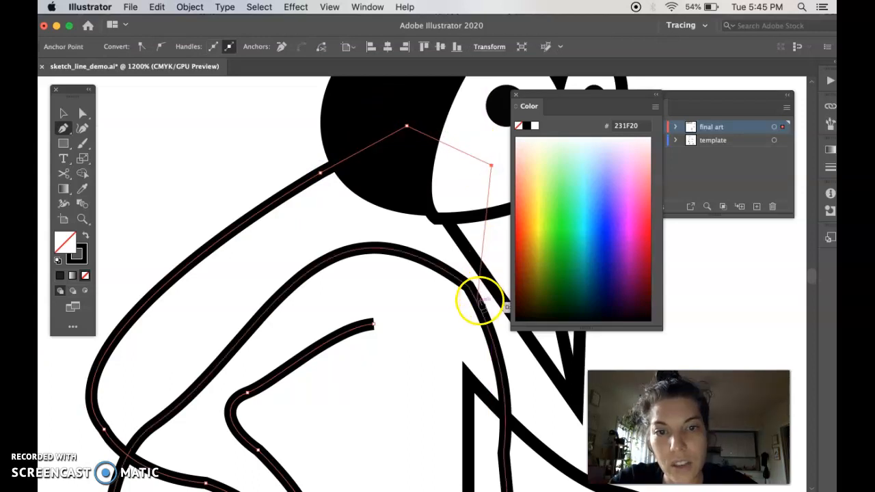
left_click_drag(479, 297, 503, 330)
left_click_drag(514, 363, 501, 371)
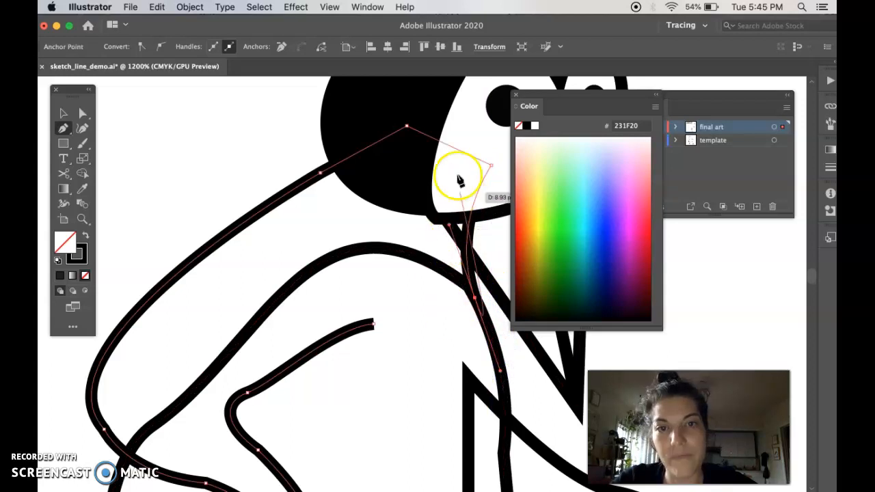
scroll(474, 346, "right", 8)
scroll(474, 345, "down", 5)
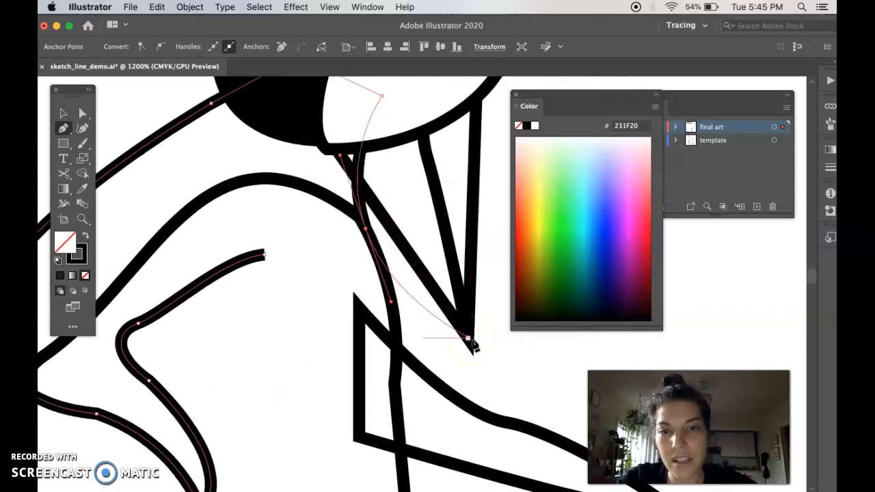
scroll(369, 327, "right", 3)
scroll(369, 327, "down", 1)
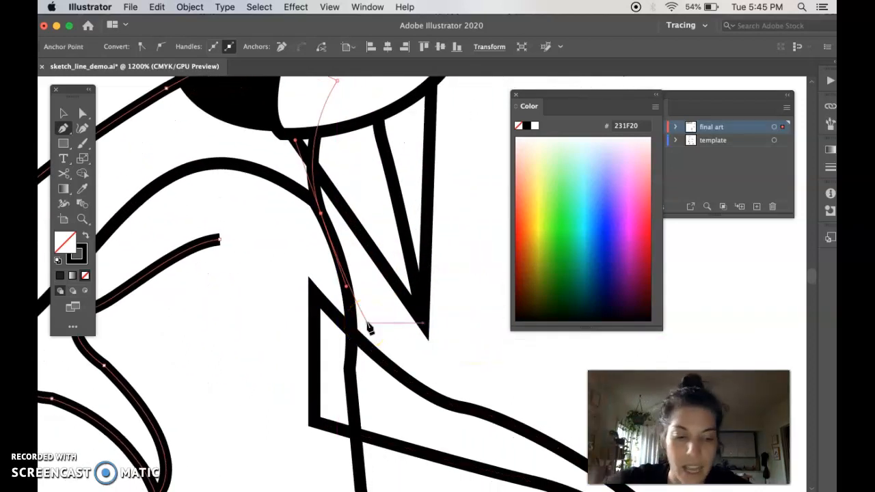
key("Escape")
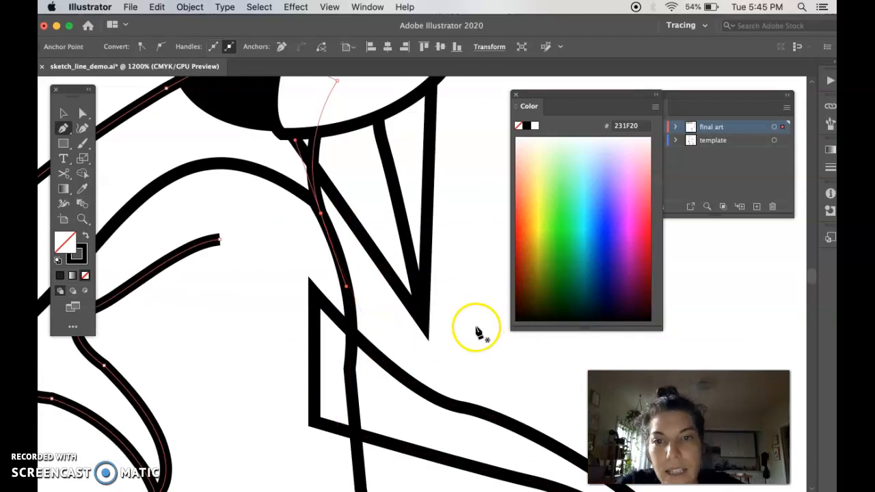
Step: Swap the extended shoulder and bent wing path to a black fill with no stroke
key("v")
scroll(266, 183, "left", 8)
scroll(267, 184, "up", 3)
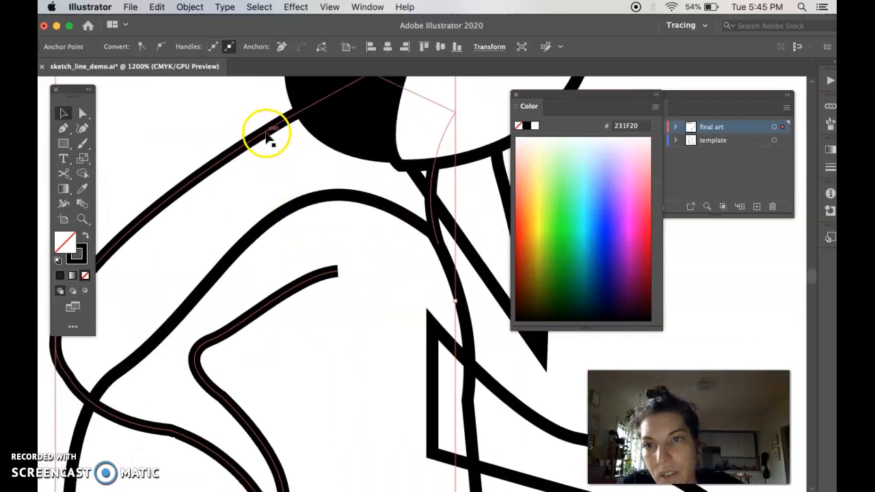
left_click(267, 134)
left_click(89, 237)
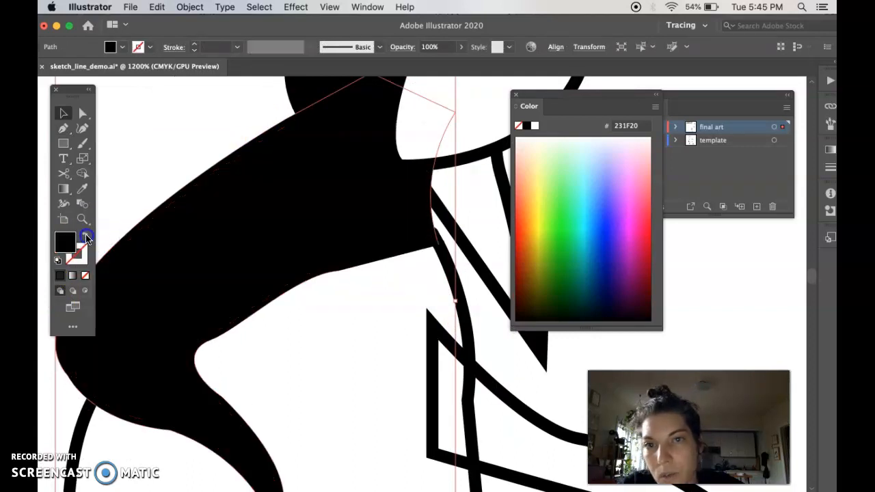
left_click(191, 127)
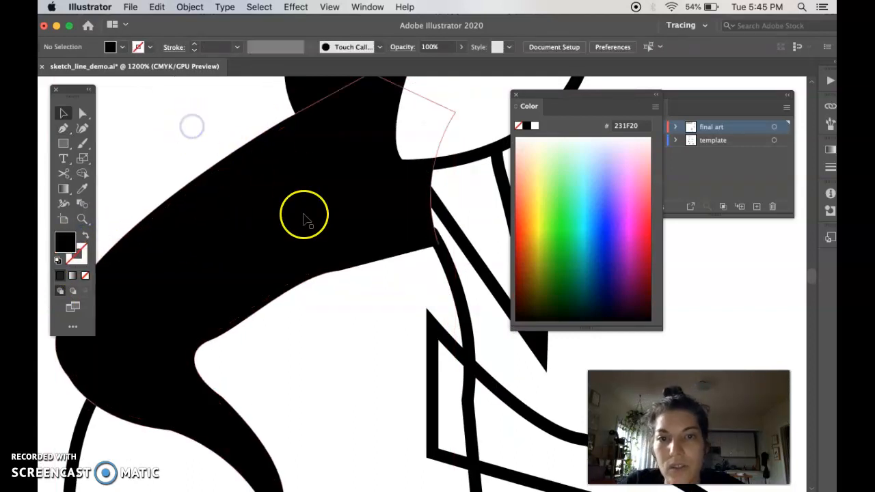
key("super+minus")
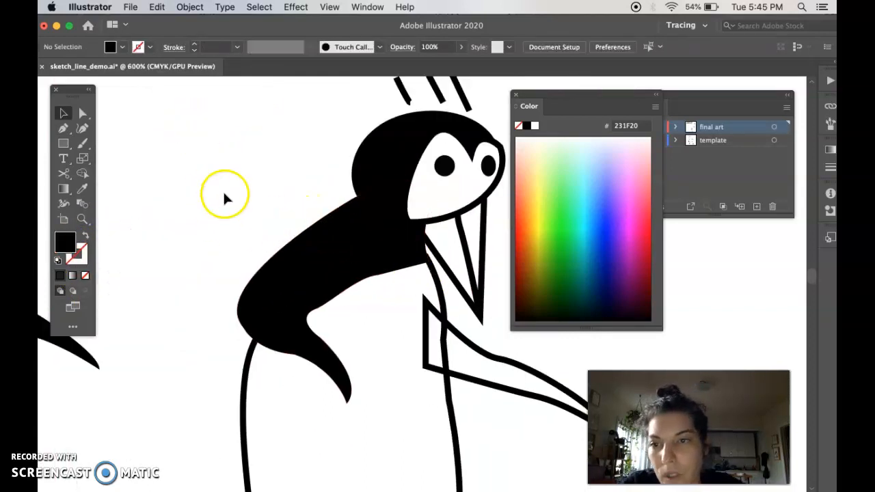
Step: Examine how the line-art penguin's body outline and extended black shoulder shape overlap, and compare them with the filled penguin
scroll(263, 218, "right", 5)
left_click(379, 284)
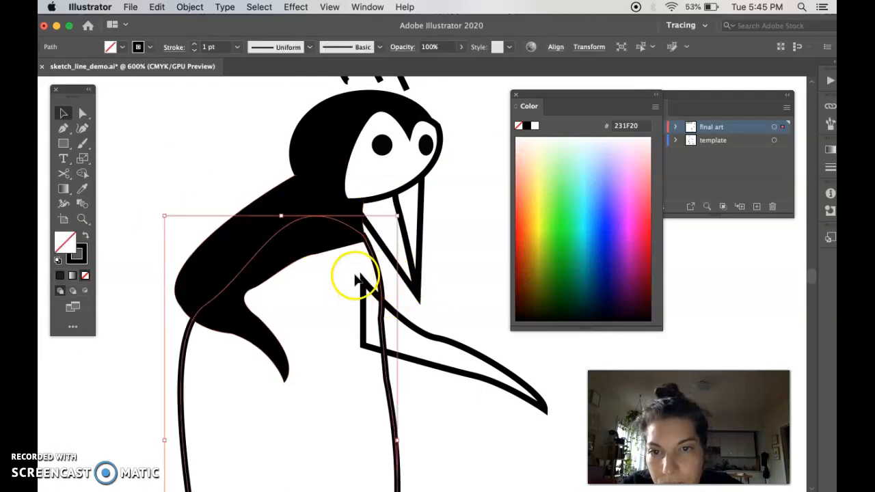
scroll(302, 291, "left", 5)
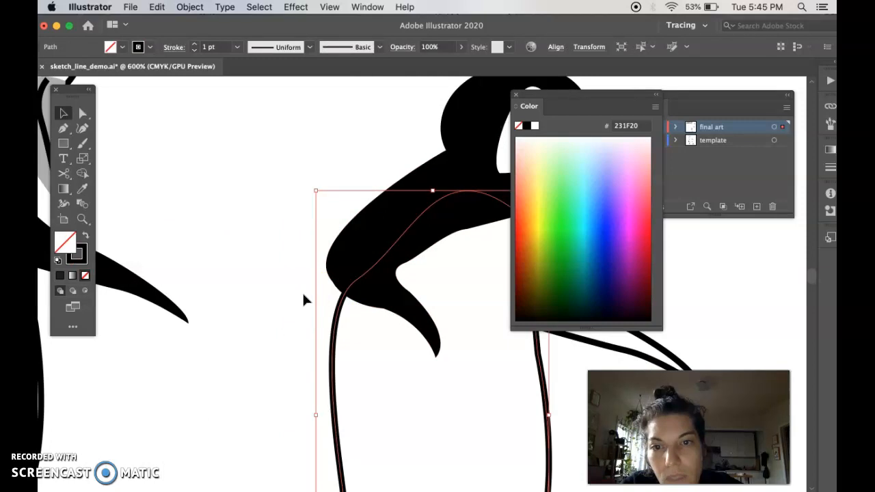
scroll(360, 225, "right", 4)
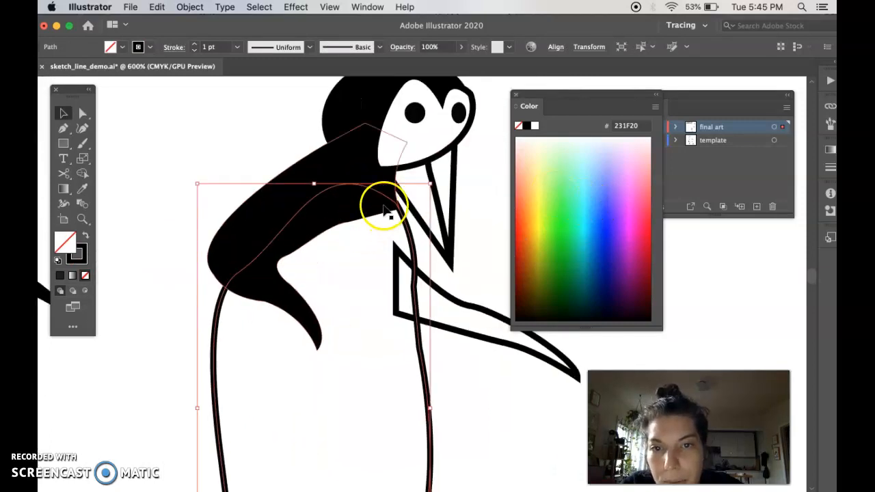
left_click(277, 292)
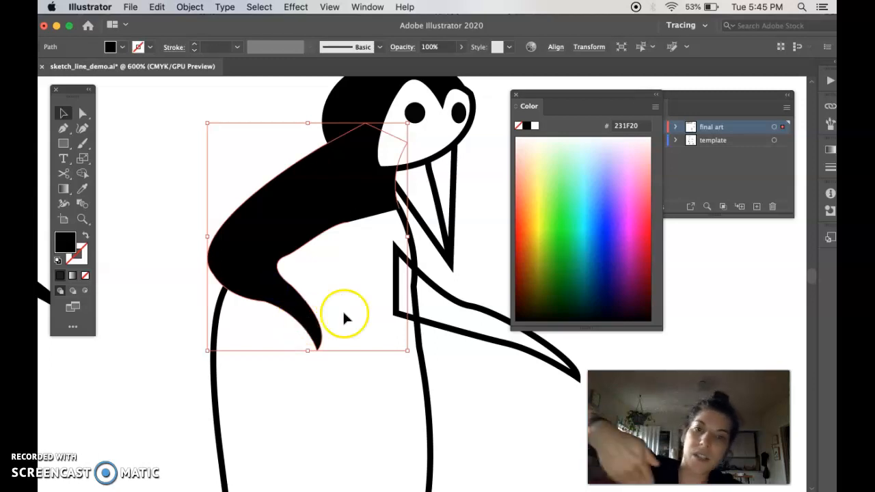
key("super+minus")
key("super+minus")
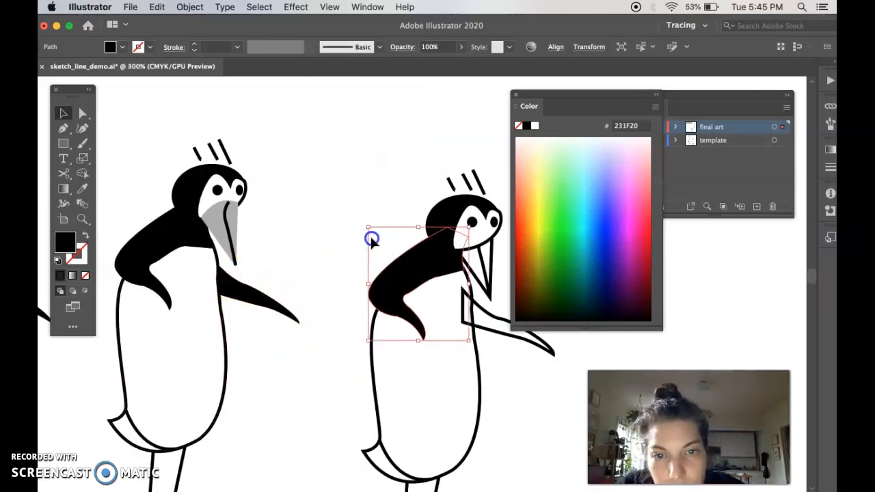
left_click(371, 241)
scroll(371, 239, "right", 4)
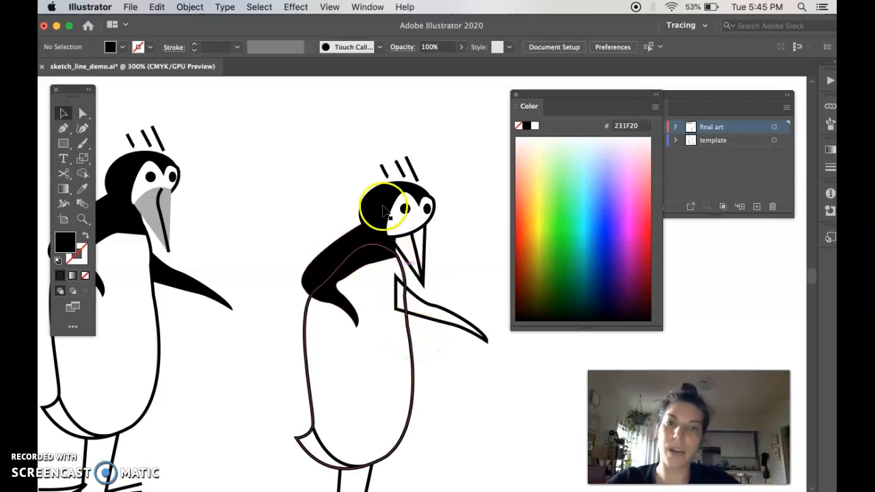
Step: Swap the line-art penguin's outstretched wing to a black fill with no stroke
left_click(445, 324)
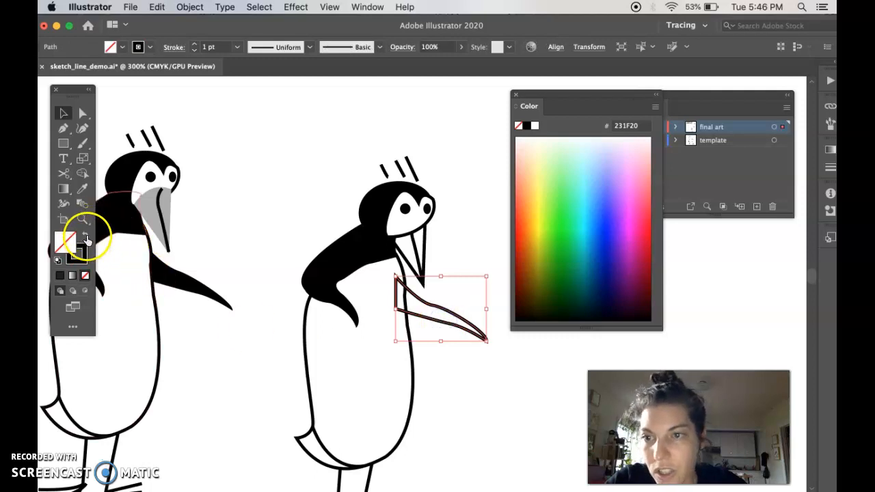
left_click(86, 237)
left_click(445, 398)
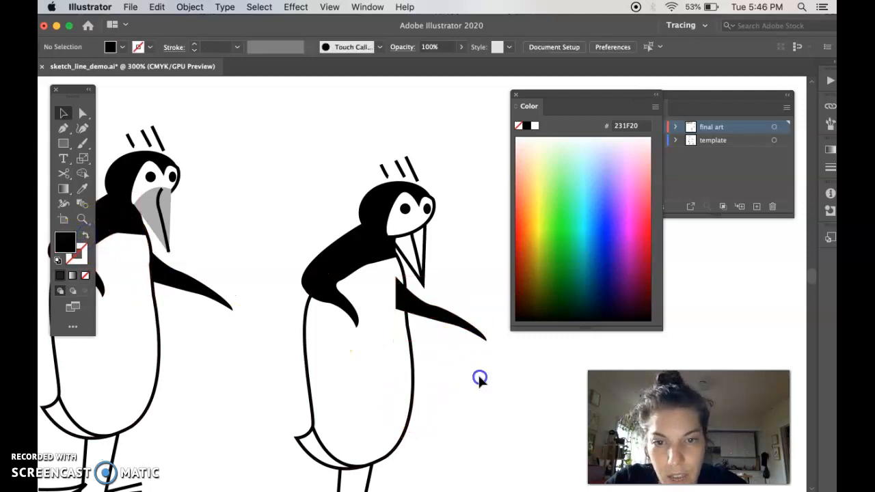
Step: Send the line-art penguin's outstretched black wing to the back of the stacking order
left_click(449, 329)
left_click(262, 7)
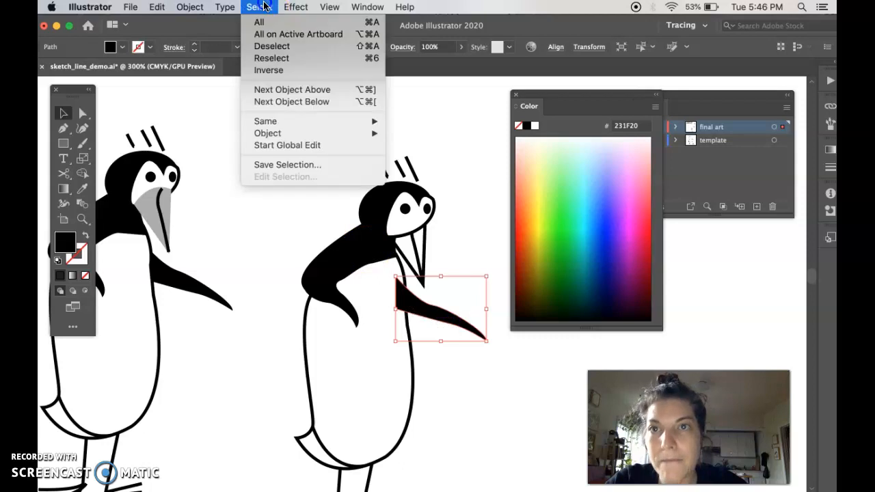
mouse_move(217, 40)
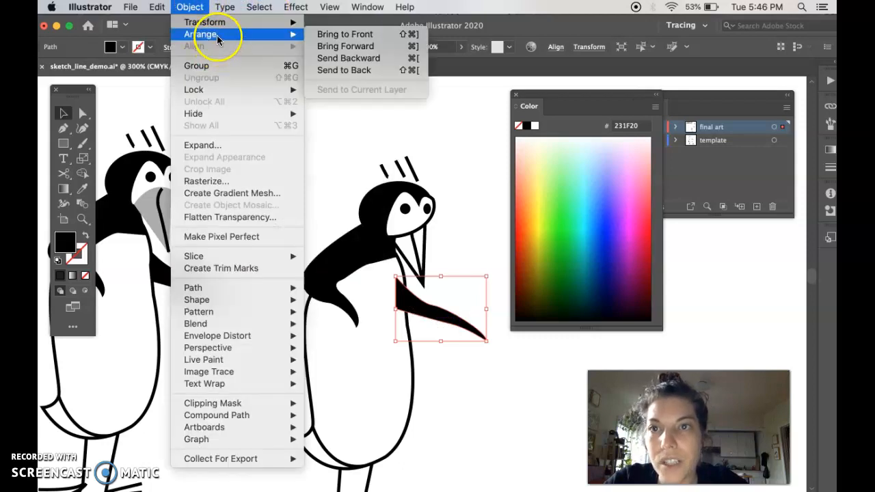
left_click(327, 70)
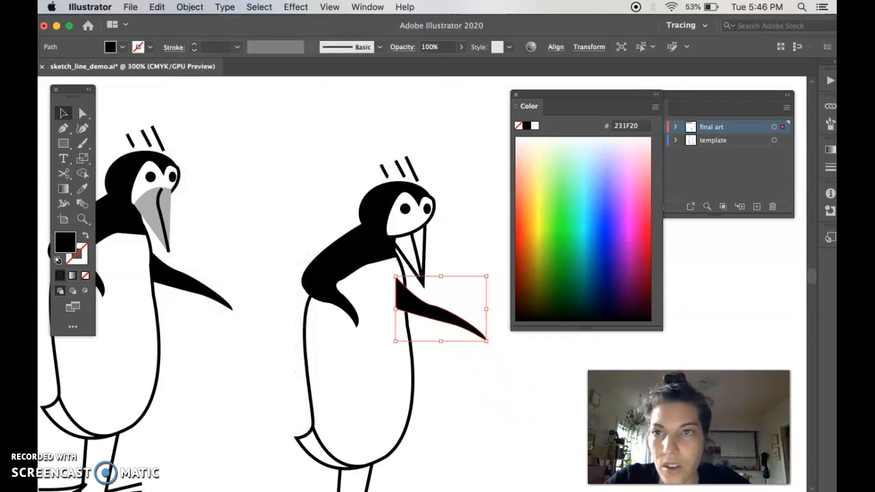
left_click(190, 7)
mouse_move(287, 35)
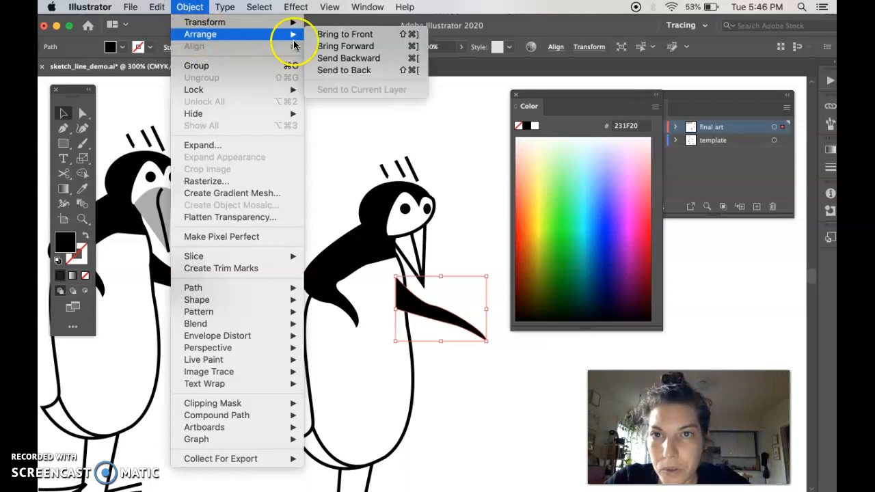
left_click(343, 71)
left_click(466, 219)
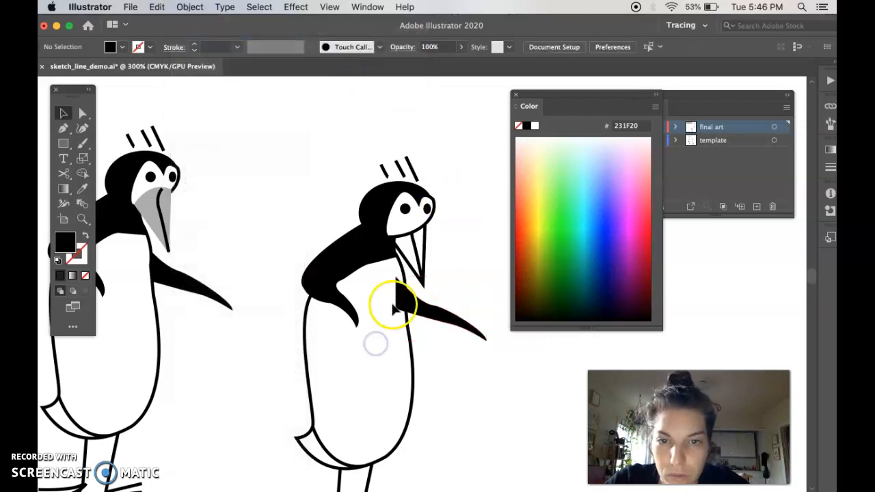
Step: Fill the line-art penguin's body outline with white, FFFFFF, and deselect it
left_click(360, 339)
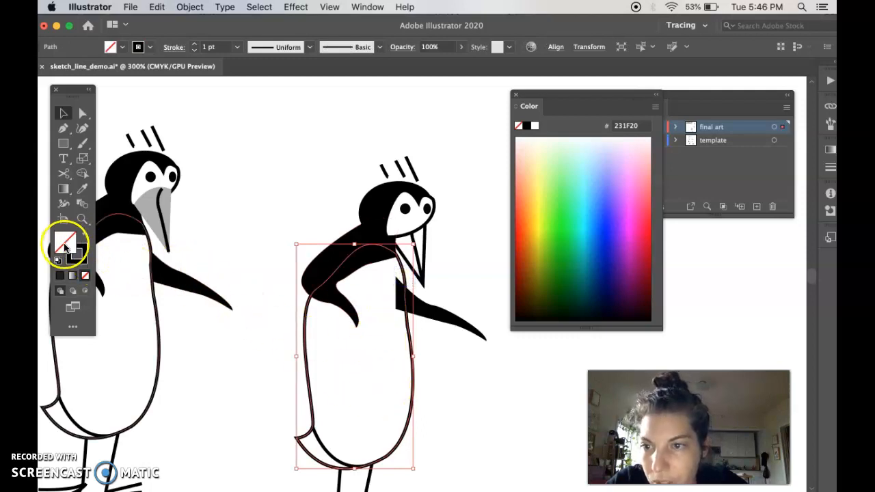
double_click(64, 246)
mouse_move(350, 225)
left_mouse_down()
mouse_move(312, 211)
mouse_move(266, 174)
left_mouse_up()
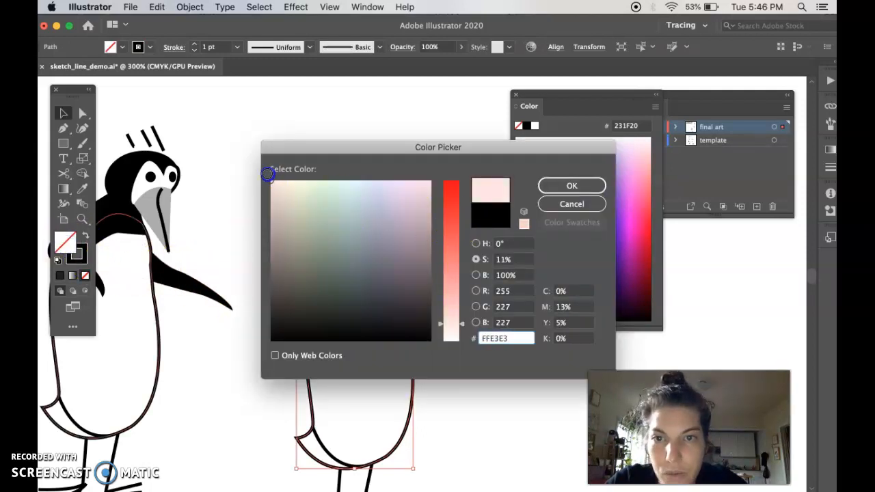
left_click_drag(440, 320, 441, 361)
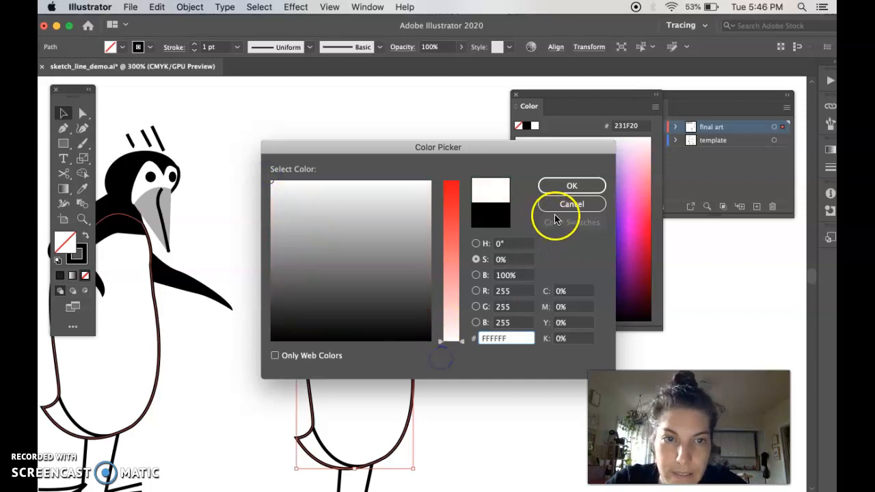
left_click(571, 185)
left_click(490, 209)
Step: Bring the black shoulder and bent wing shape to the front, above the white body
left_click(345, 250)
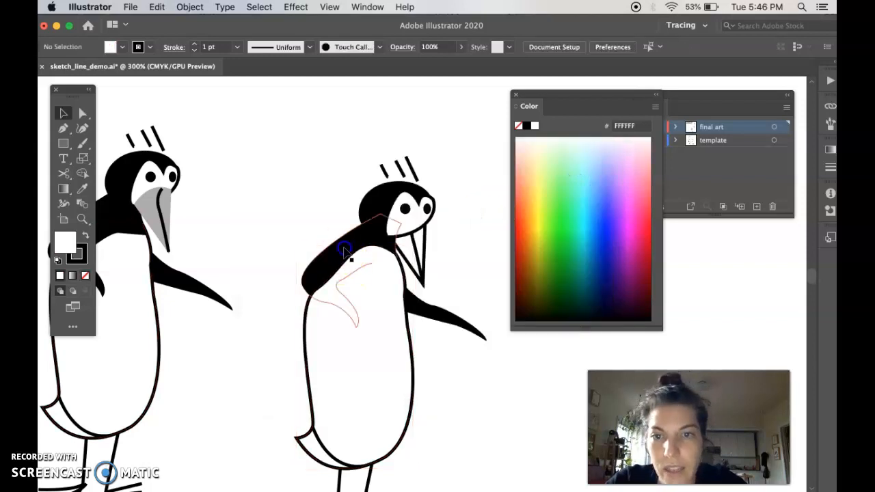
left_click(192, 7)
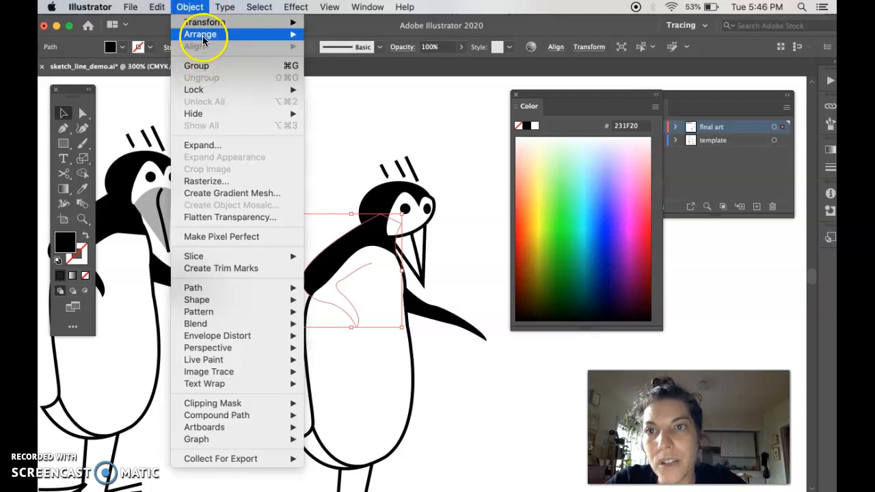
mouse_move(217, 34)
left_click(344, 36)
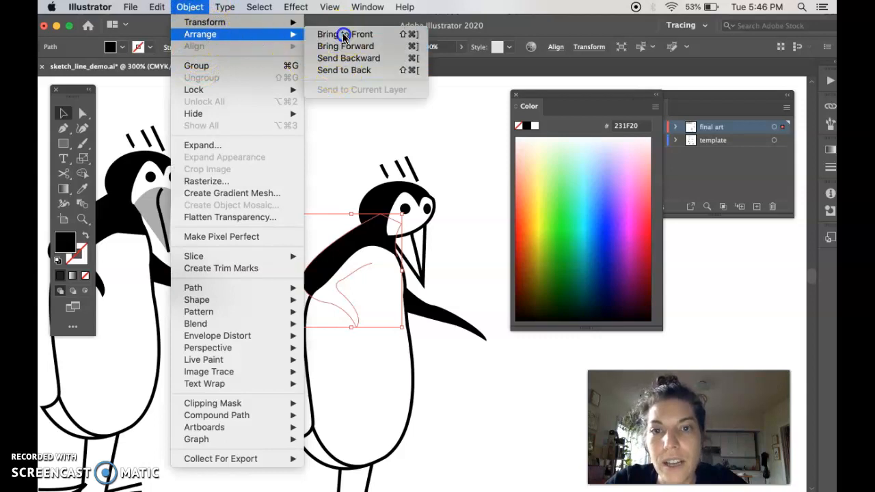
left_click(476, 233)
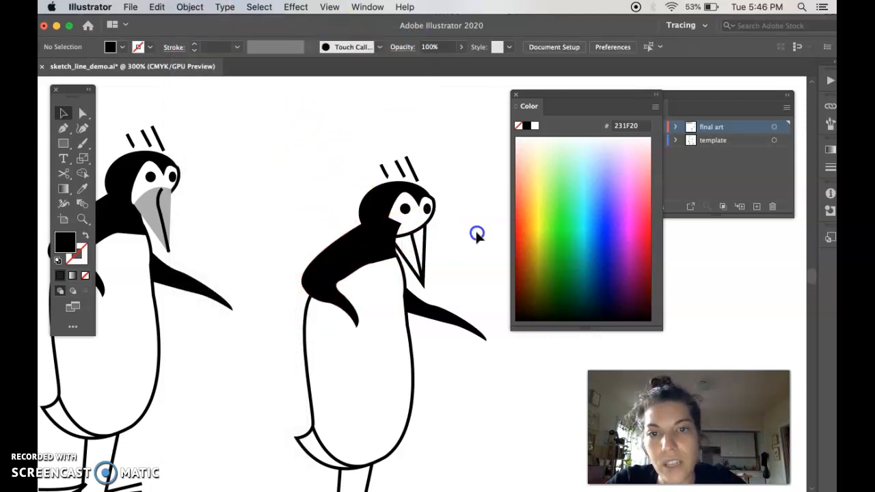
Step: Compare the tails on the finished penguins and examine the separate dark strip along one penguin's back
scroll(326, 157, "down", 8)
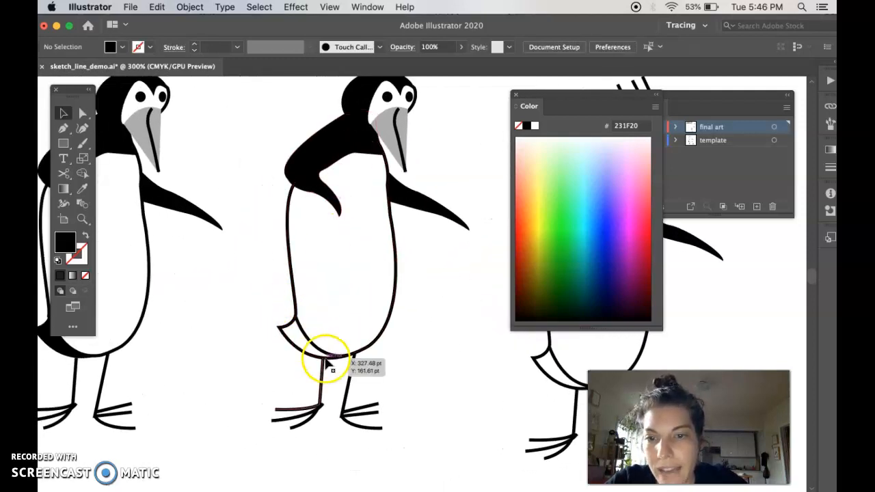
left_click(294, 341)
scroll(295, 347, "left", 1)
scroll(294, 345, "right", 5)
left_click(172, 351)
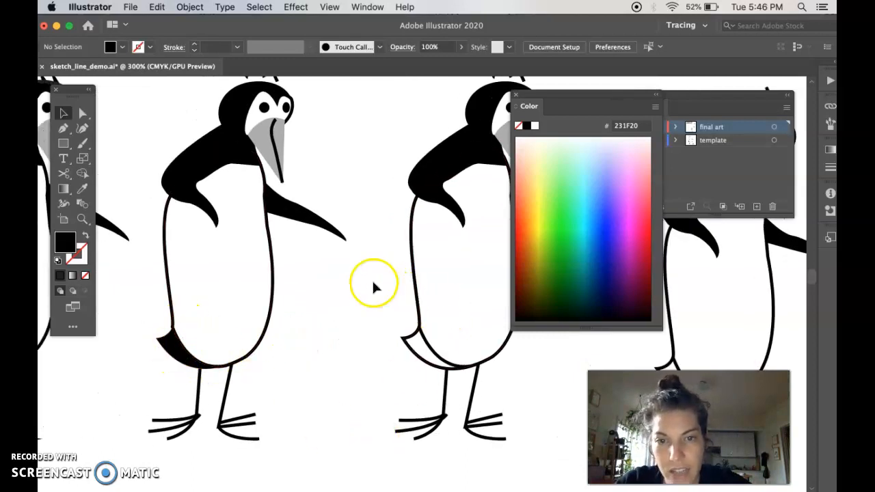
scroll(220, 198, "left", 5)
scroll(221, 198, "down", 1)
scroll(221, 198, "left", 4)
left_click(222, 200)
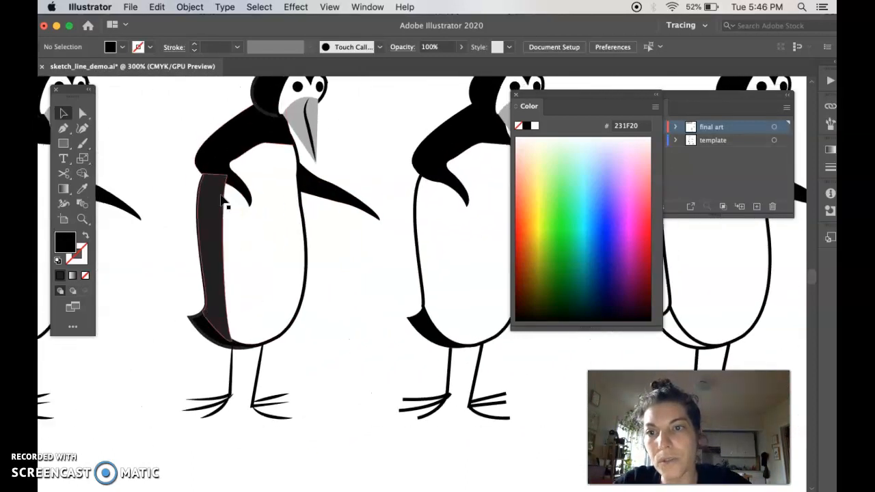
left_click(214, 213)
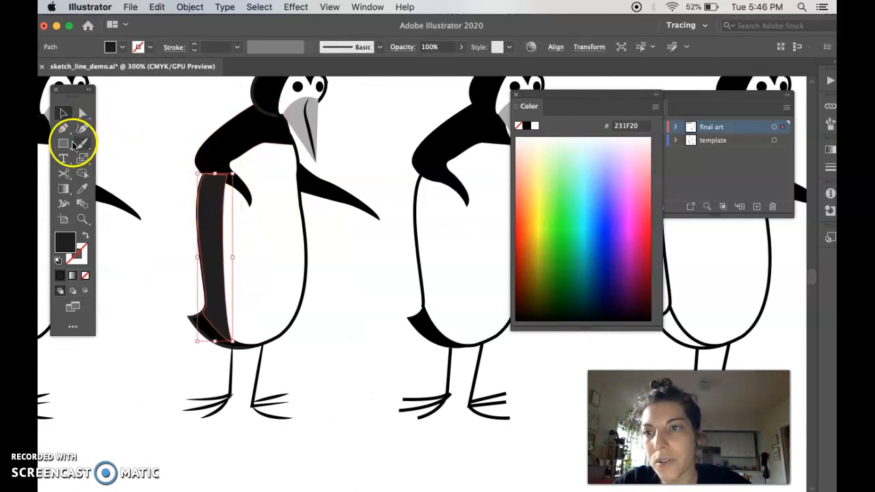
Step: Draw a closed dark strip with the Pen tool along the neighbouring penguin's back, from the shoulder down to the tail, and deselect it
left_click(68, 128)
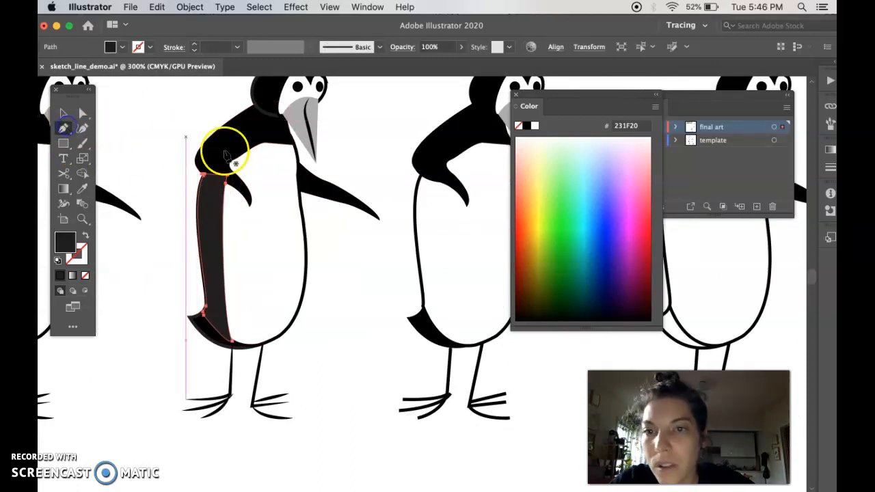
left_click(435, 166)
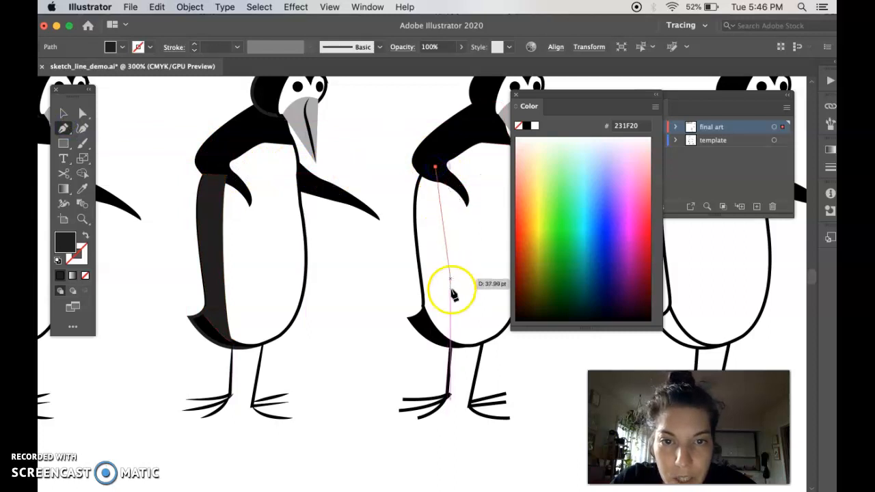
left_click_drag(442, 334, 455, 360)
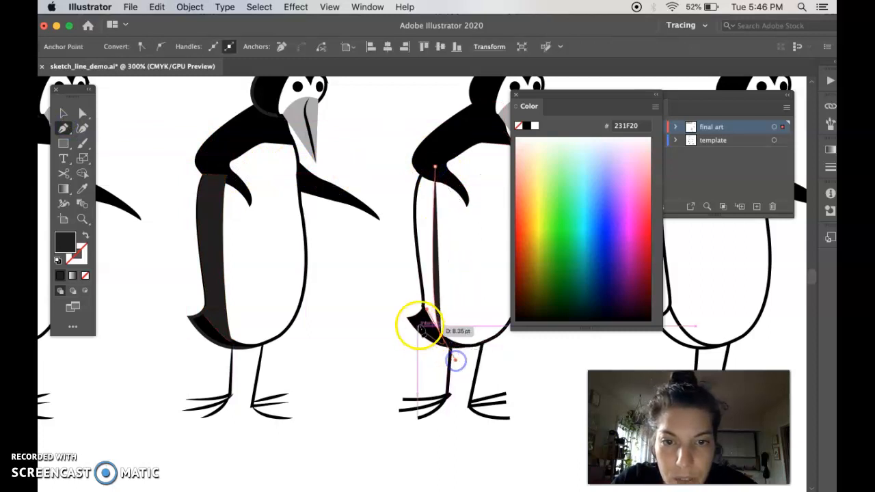
left_click_drag(422, 318, 424, 171)
left_click(436, 167)
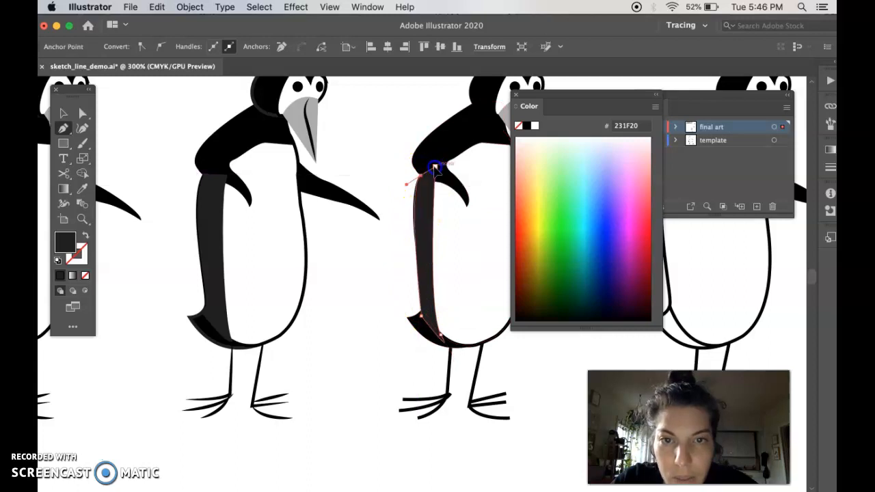
key("v")
left_click(395, 194)
left_click(410, 256)
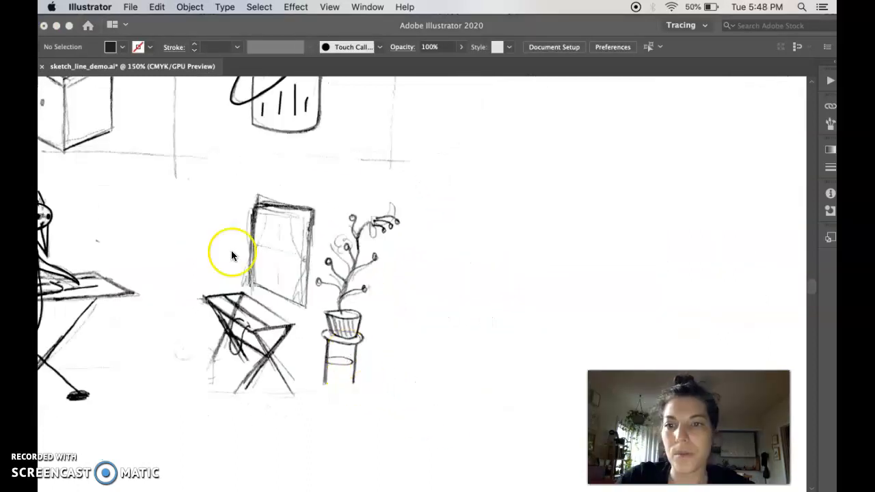
Step: Close the floating Color palette that covers the layer visibility controls
left_click(232, 256)
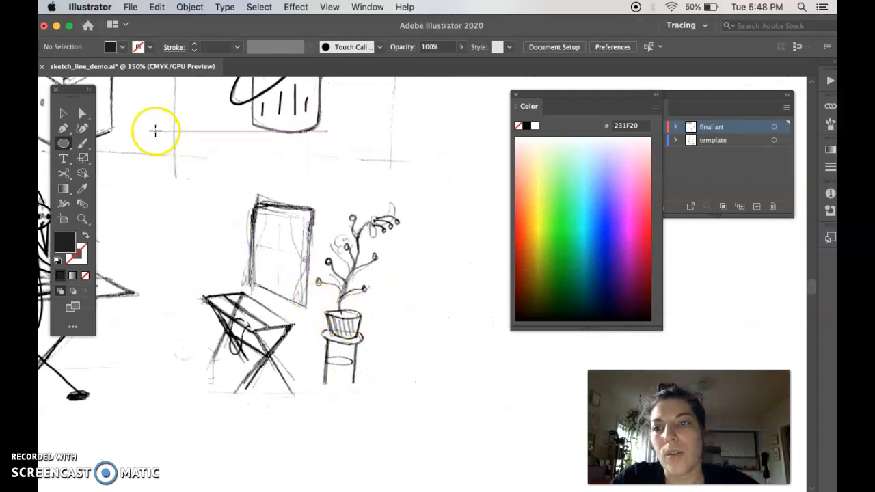
left_click(62, 144)
scroll(284, 227, "up", 5)
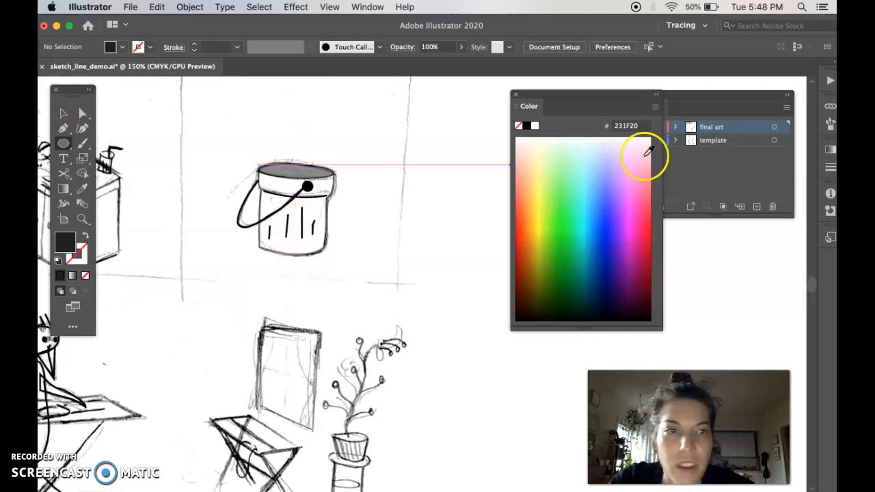
left_click(516, 95)
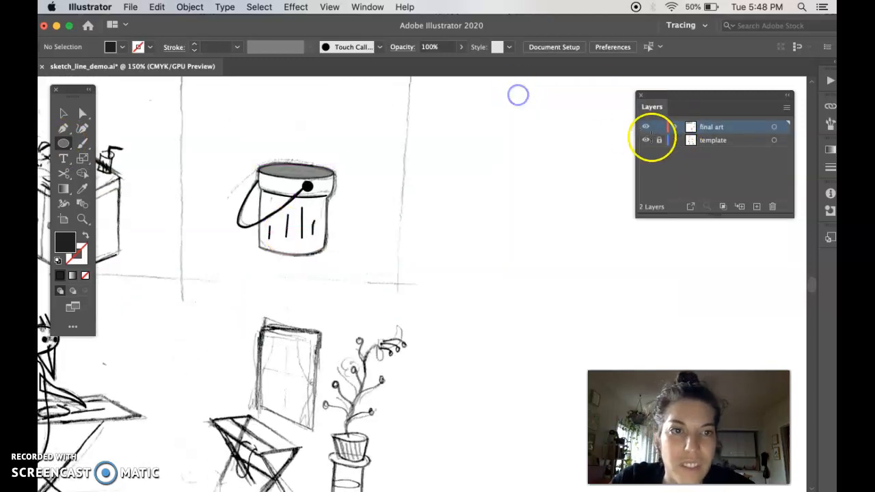
Step: Toggle the final art layer's visibility off and on to compare the traced bucket with its sketch
left_click(647, 129)
left_click(646, 128)
left_click(646, 129)
left_click(646, 128)
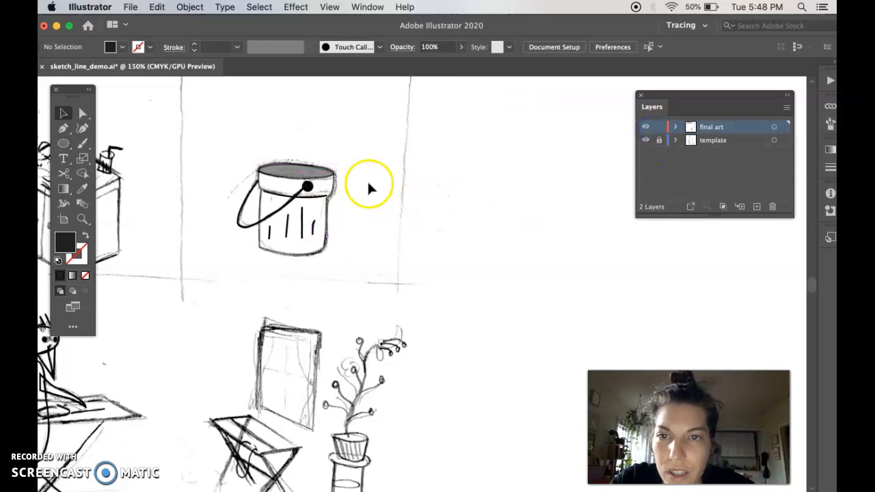
Step: Move the whole traced bucket off its sketch onto the blank area beside it, and deselect it
left_click_drag(214, 137, 348, 268)
left_click_drag(307, 174, 508, 193)
left_click(500, 305)
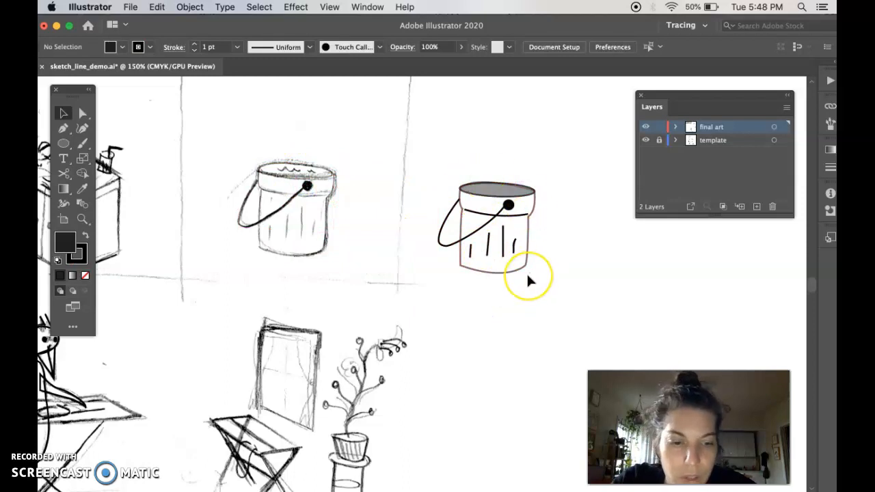
Step: Move the bucket's grey rim ellipse up off the bucket so that it sits separately above it
scroll(526, 272, "up", 5)
scroll(527, 272, "right", 3)
left_click(477, 196)
left_click_drag(477, 196, 462, 134)
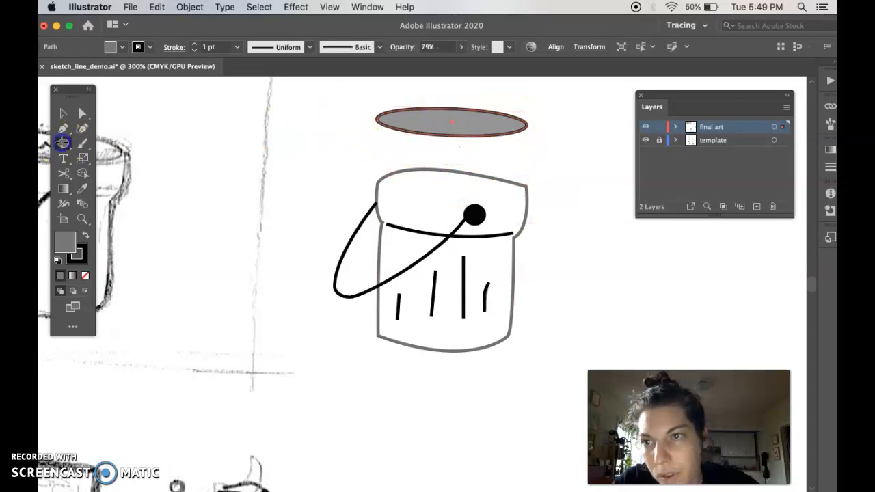
Step: Draw a grey, black-stroked ellipse beside the bucket, then flatten it and tilt it slightly clockwise to about 54 by 17 pt overall
scroll(361, 162, "right", 5)
scroll(361, 162, "up", 1)
left_click_drag(442, 138, 626, 195)
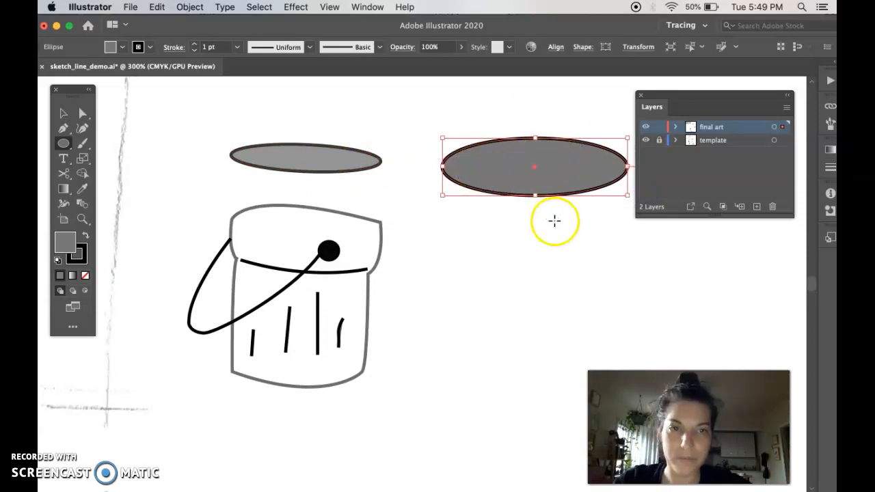
key("e")
left_click_drag(625, 218, 617, 227)
left_click_drag(531, 195, 531, 184)
left_click_drag(444, 124, 468, 128)
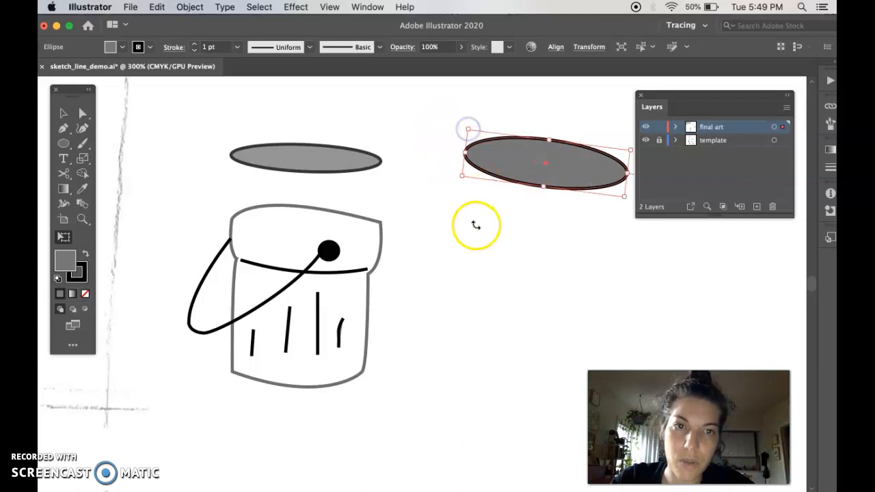
Step: Pull the tilted ellipse's top anchor point well upward to form a dome, and deselect the shape
key("a")
left_click(476, 225)
left_click(521, 156)
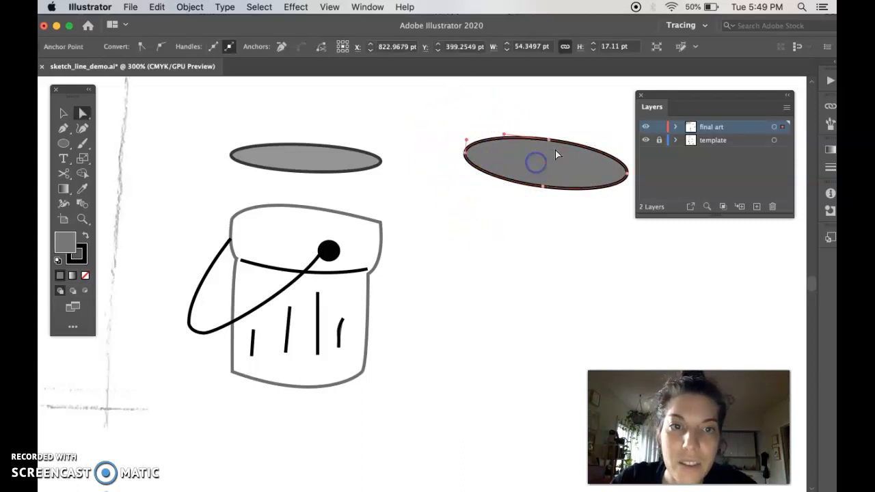
left_click_drag(550, 141, 554, 86)
key("v")
left_click(556, 232)
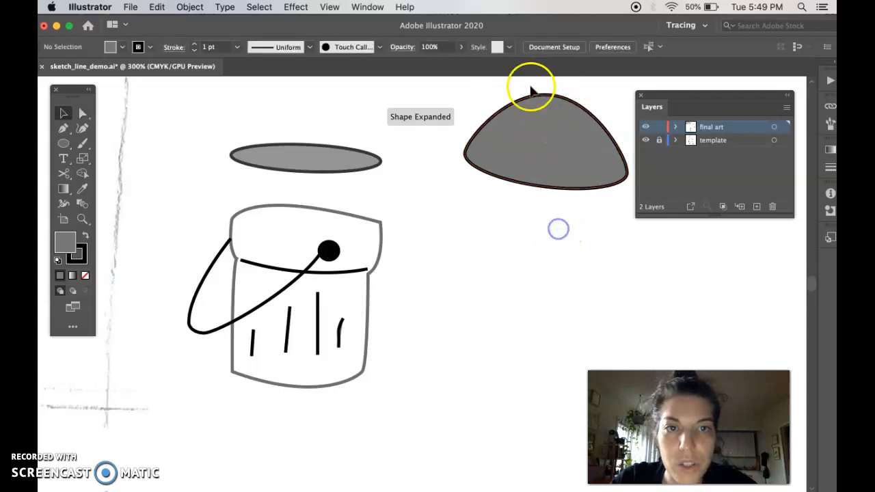
Step: Try separating the bucket's black handle dot by moving it out beside the bucket
scroll(484, 256, "left", 3)
scroll(485, 256, "down", 2)
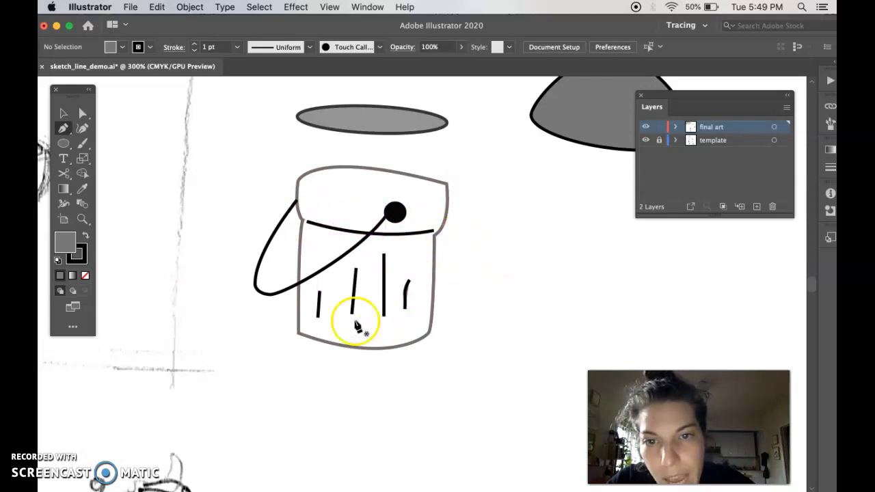
key("v")
double_click(395, 212)
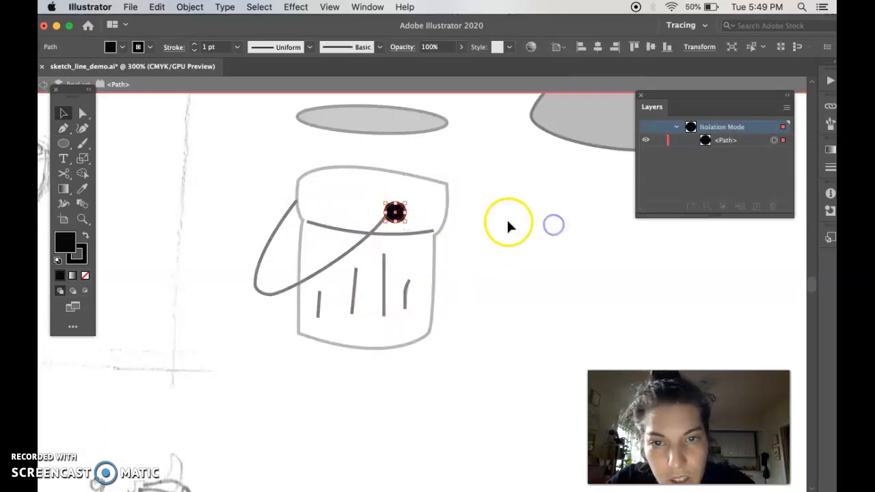
double_click(508, 226)
left_click_drag(395, 212, 516, 222)
Step: Try moving the bucket's outline away from its handle and detail lines, then undo the moves of the outline and the dot
left_click(387, 216)
double_click(332, 232)
left_click(250, 228)
left_click(326, 269)
double_click(275, 338)
left_click(307, 176)
left_click_drag(313, 177, 483, 180)
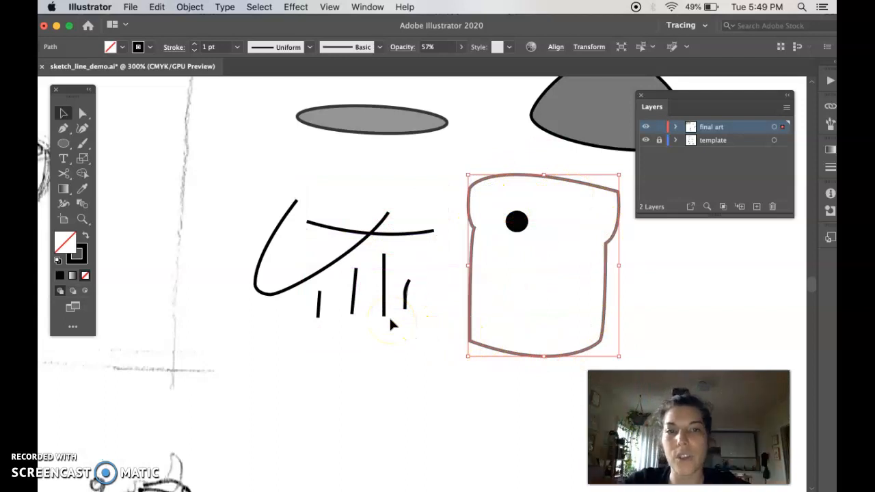
key("super+z")
key("super+z")
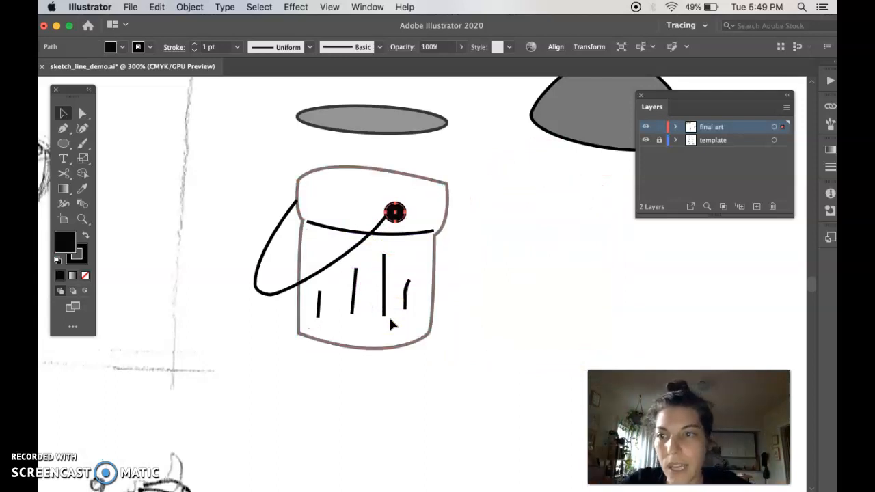
Step: Undo the recent bucket edits back to the grey ellipse on the rim, without the separate dome shape, and clear the selection
key("super+z")
key("super+z")
key("super+z")
key("super+z")
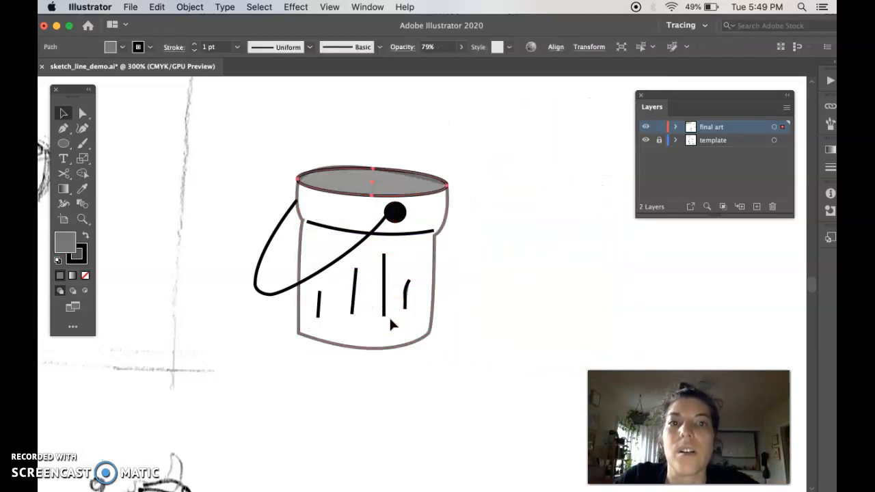
left_click(486, 295)
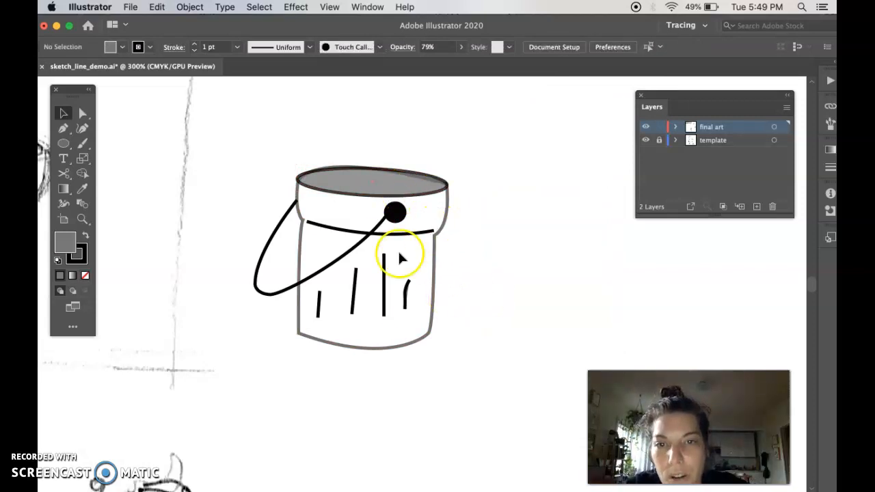
Step: Move the grey ellipse off the bucket and back onto the rim, slightly below the outline's upper edge, then deselect it
left_click_drag(385, 184, 396, 117)
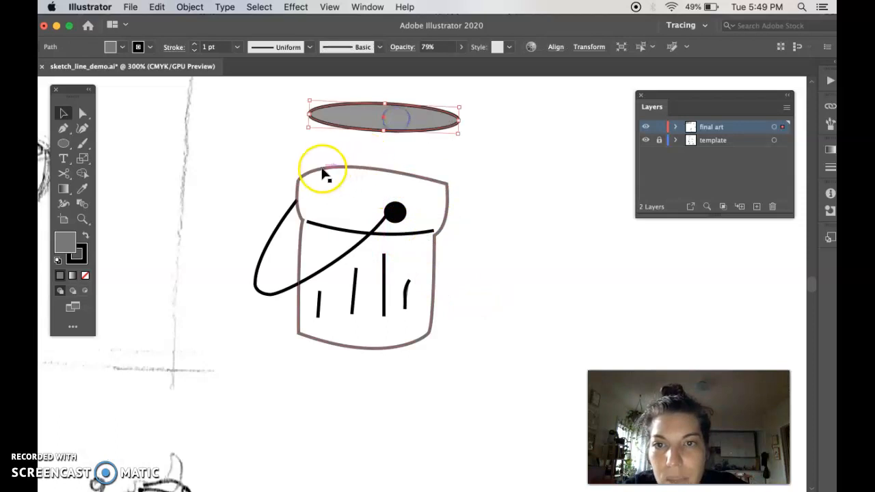
left_click_drag(412, 122, 398, 185)
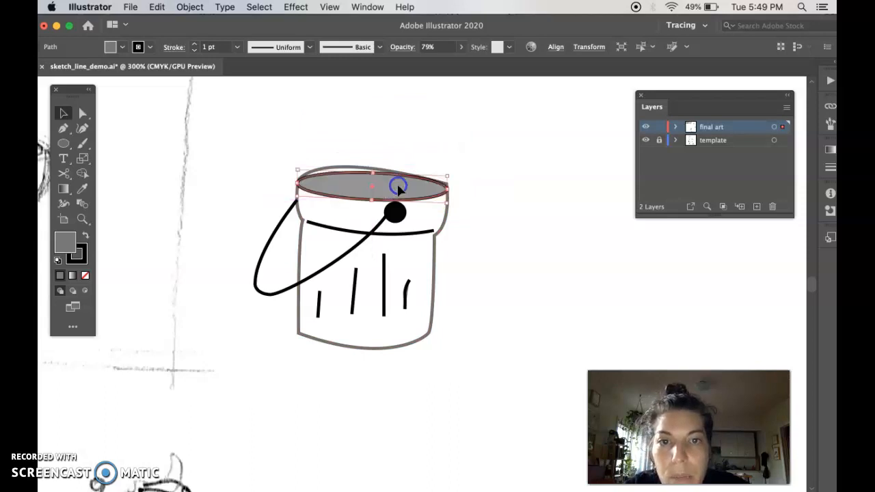
left_click(487, 245)
Step: Try to remove the sliver of outline above the grey ellipse from the selected bucket shapes with the Shape Builder tool
left_click_drag(217, 118, 321, 206)
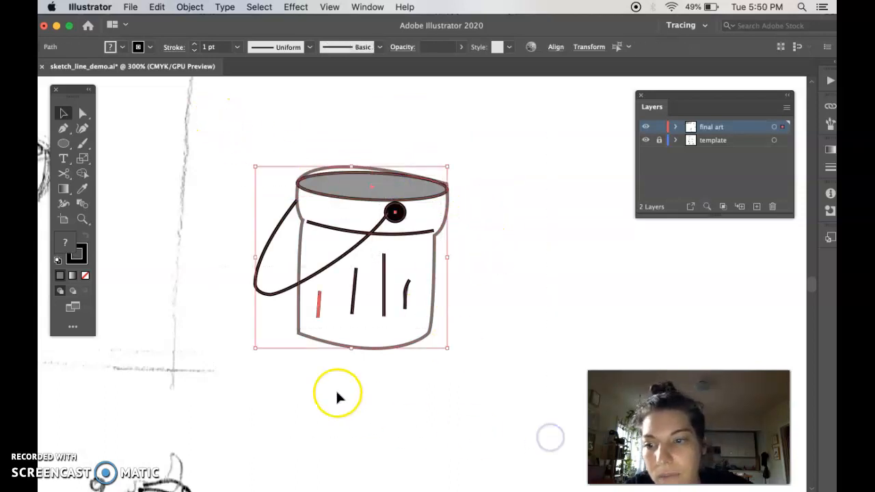
left_click(81, 173)
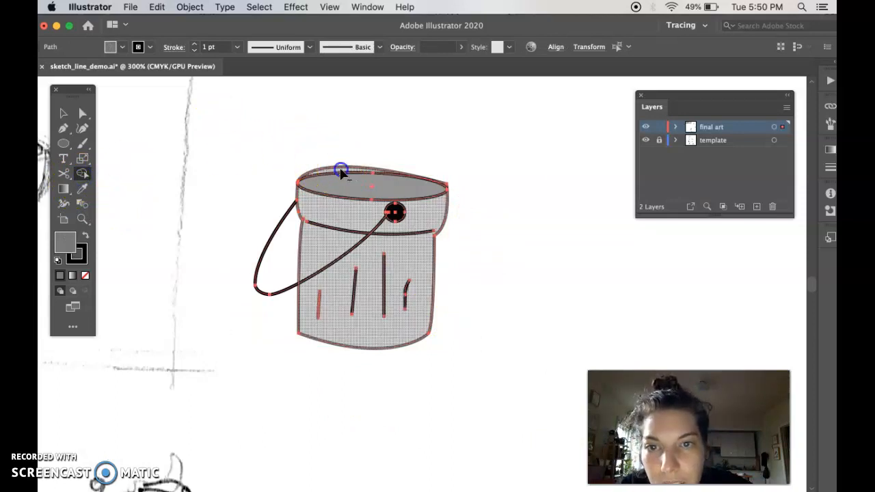
left_click(341, 171)
key("v")
left_click(380, 128)
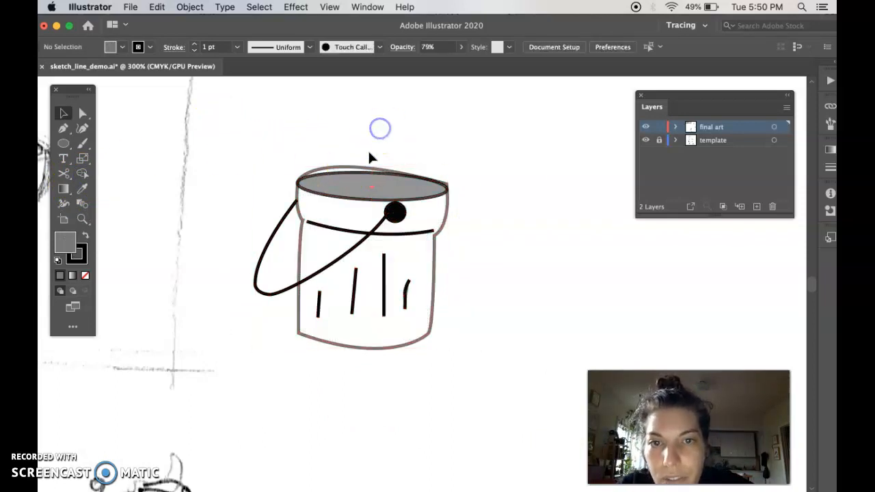
Step: Widen the grey rim ellipse slightly so both ends extend past the bucket's outline, and deselect it
key("super+plus")
key("super+plus")
scroll(315, 273, "up", 3)
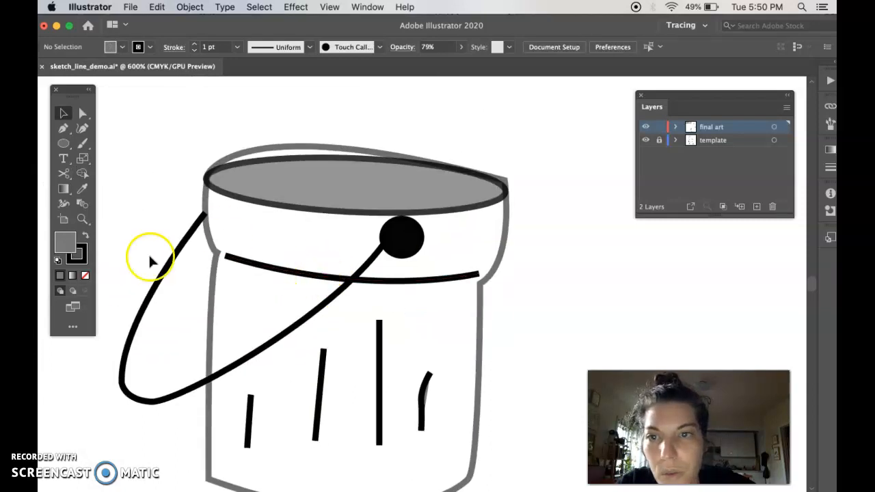
key("super+a")
key("shift+m")
key("v")
left_click(547, 310)
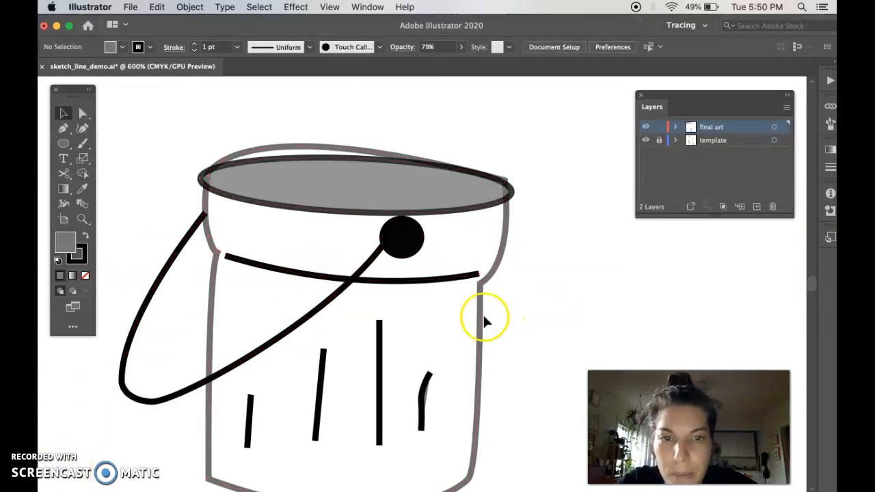
Step: Select the bucket's shapes, subtract the outline sliver above the grey ellipse with the Shape Builder tool, and deselect everything
key("super+a")
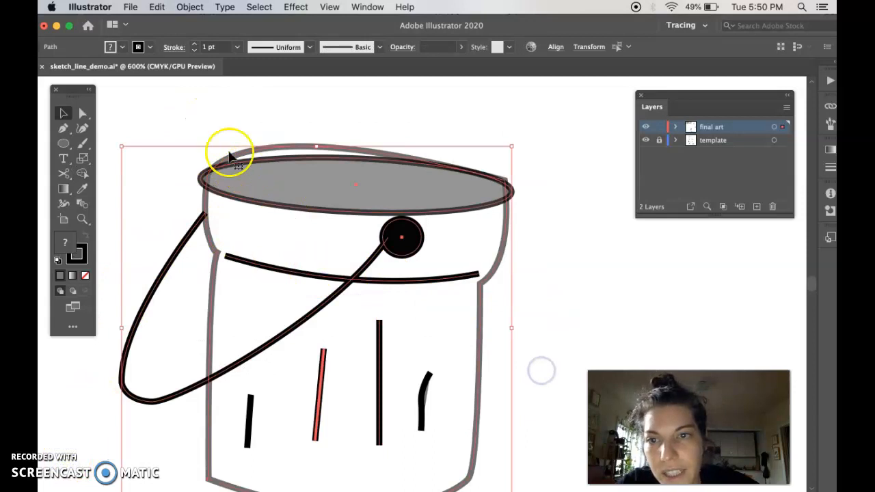
left_click(83, 175)
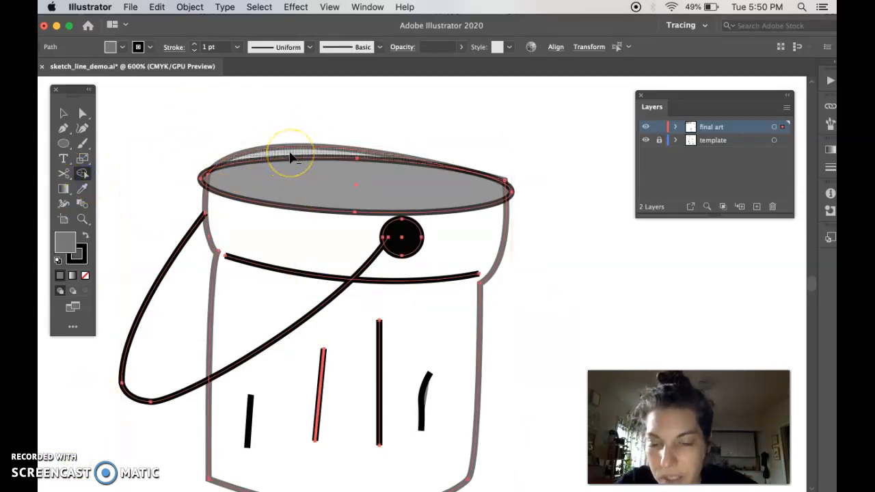
left_click(289, 157, "alt")
key("v")
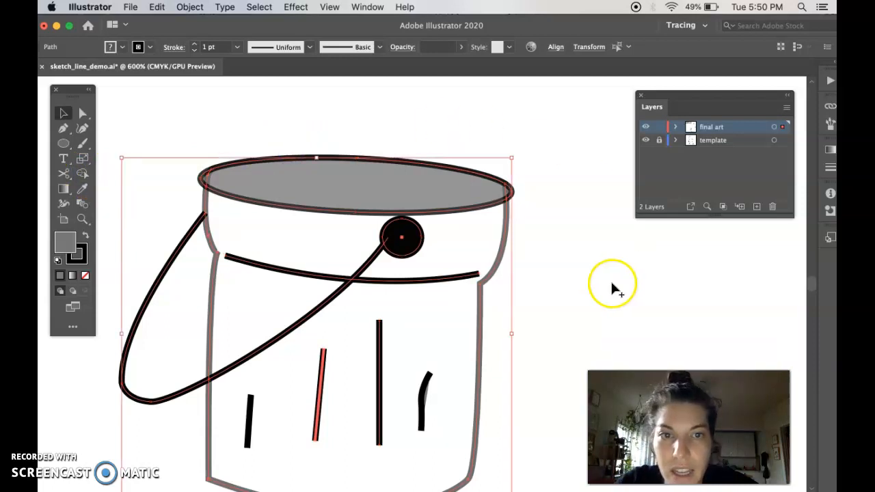
left_click(610, 279)
Step: Examine the ironing penguin's traced line art and the separate iron outline beside it at 400% zoom
scroll(449, 272, "down", 2)
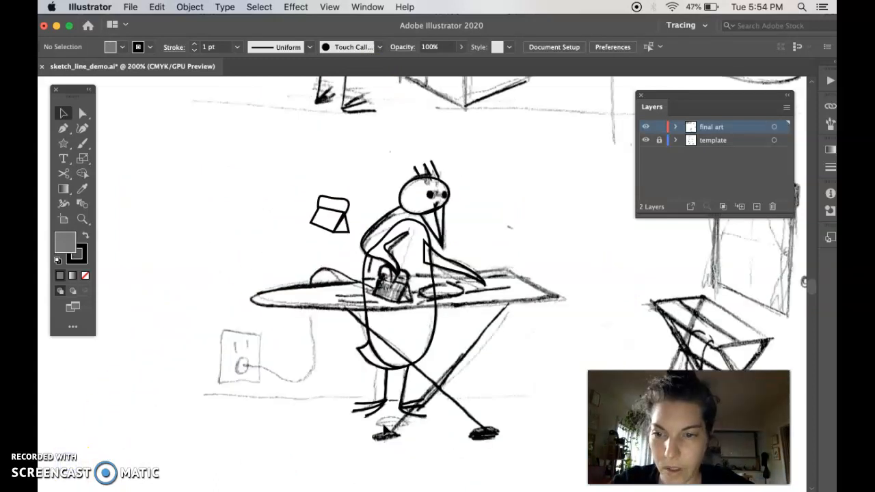
key("super+equal")
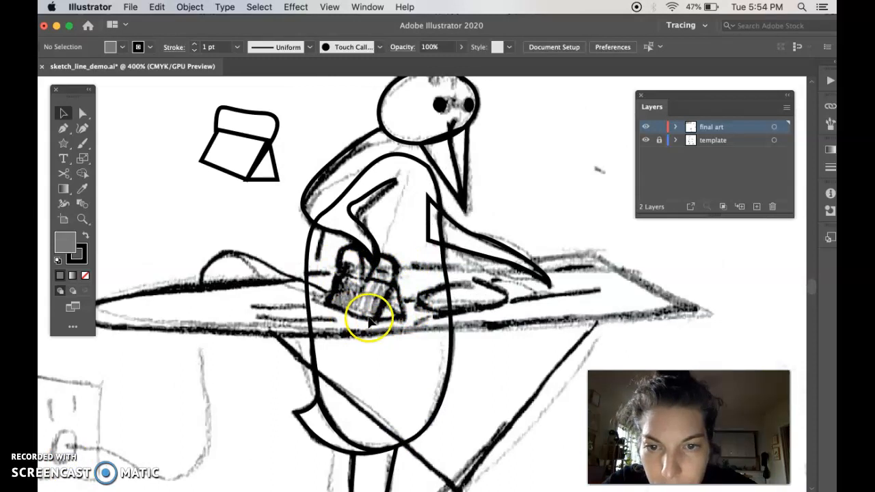
scroll(242, 239, "up", 3)
scroll(242, 240, "left", 2)
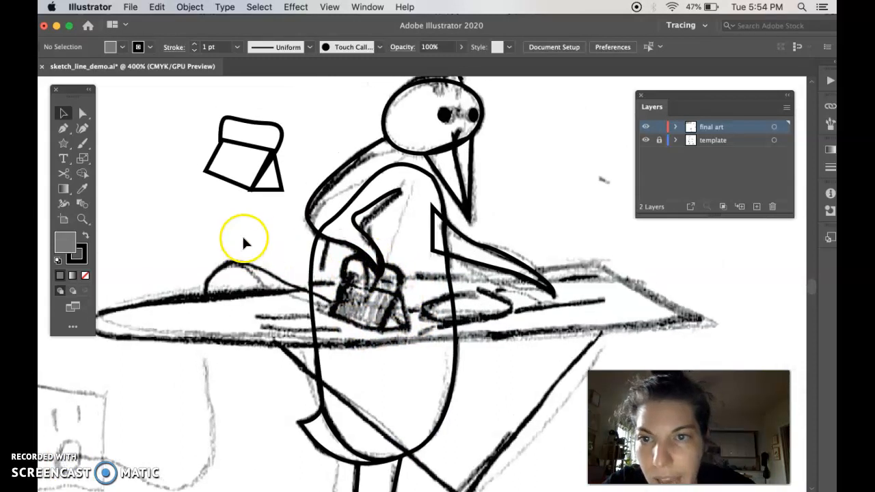